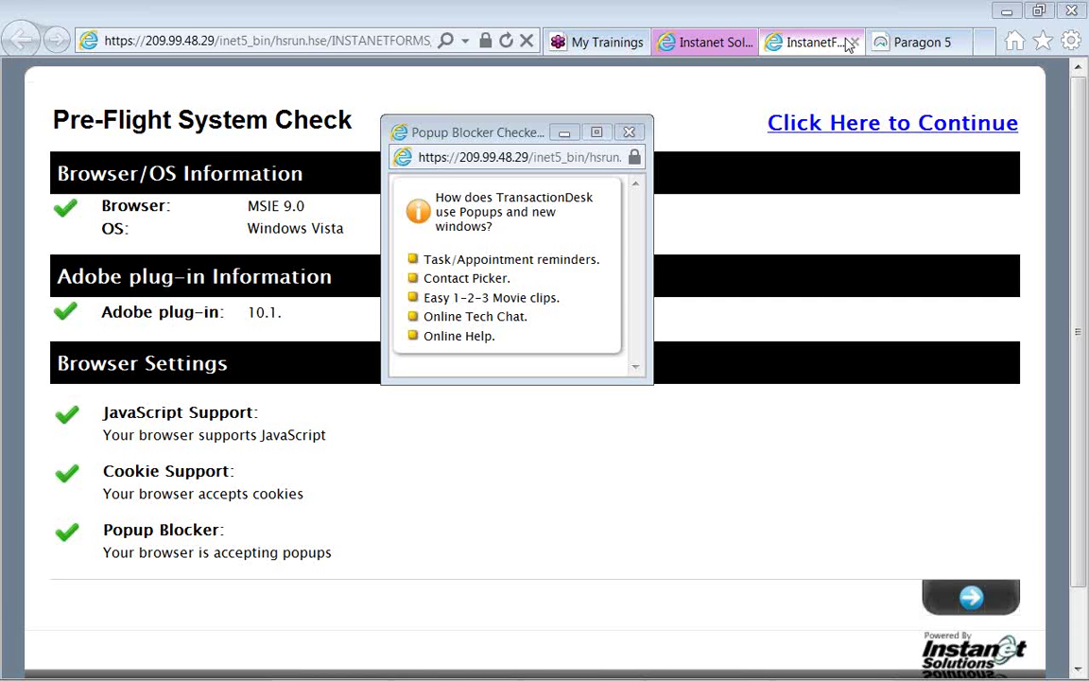
Switch to the Paragon 5 tab to show the Paragon MLS home page.
{"action": "left_click", "coordinate": [902, 43]}
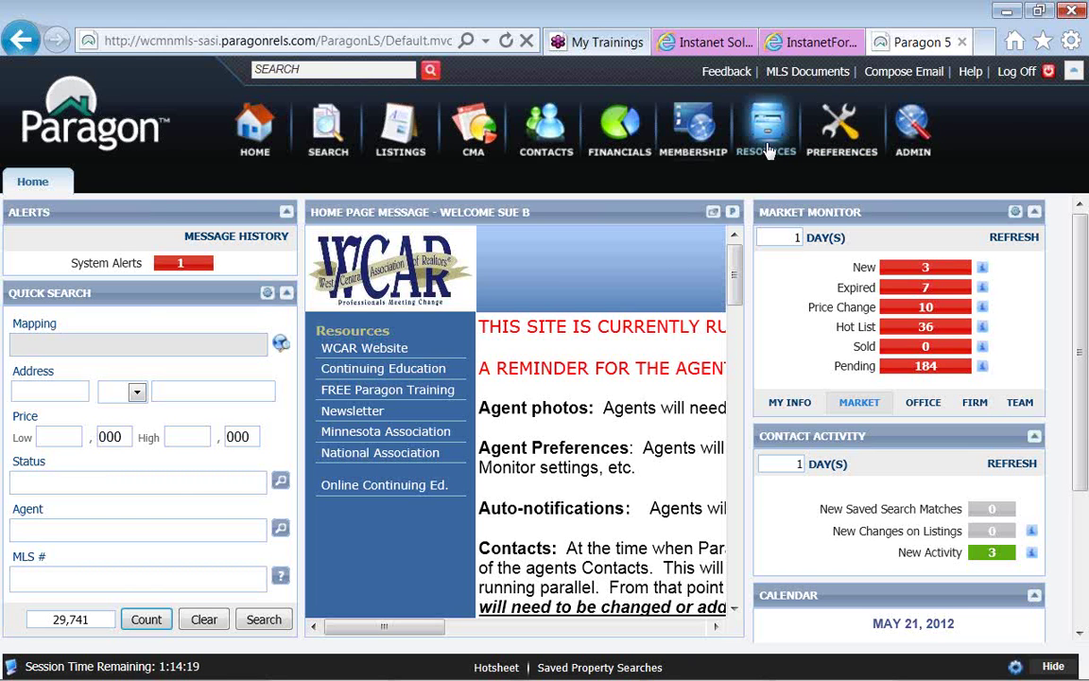
{"action": "left_click", "coordinate": [768, 151]}
Launch Instanet from Paragon's Resources list and bring forward its Pre-Flight check and popup blocker checker.
{"action": "left_click", "coordinate": [767, 137]}
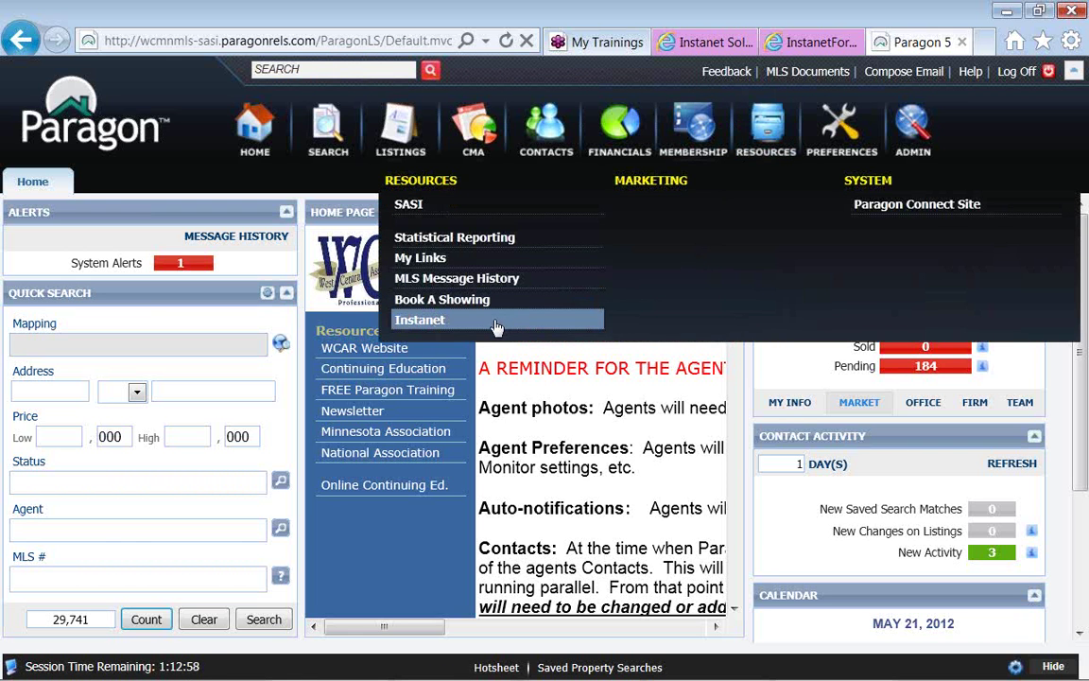
{"action": "left_click", "coordinate": [713, 47]}
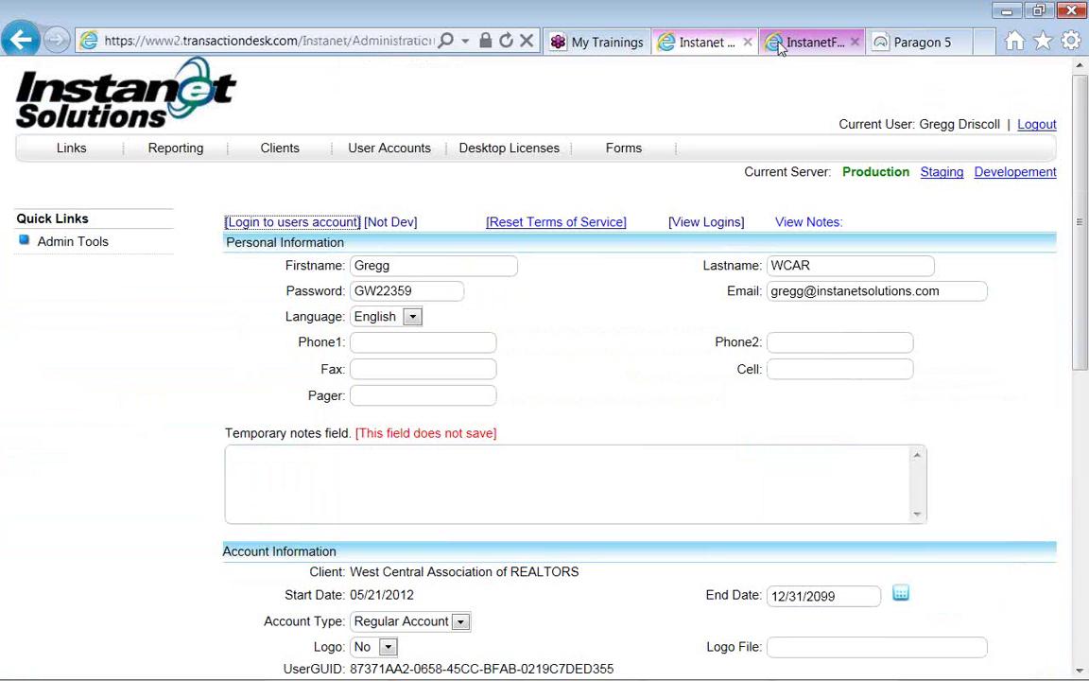
{"action": "left_click", "coordinate": [780, 47]}
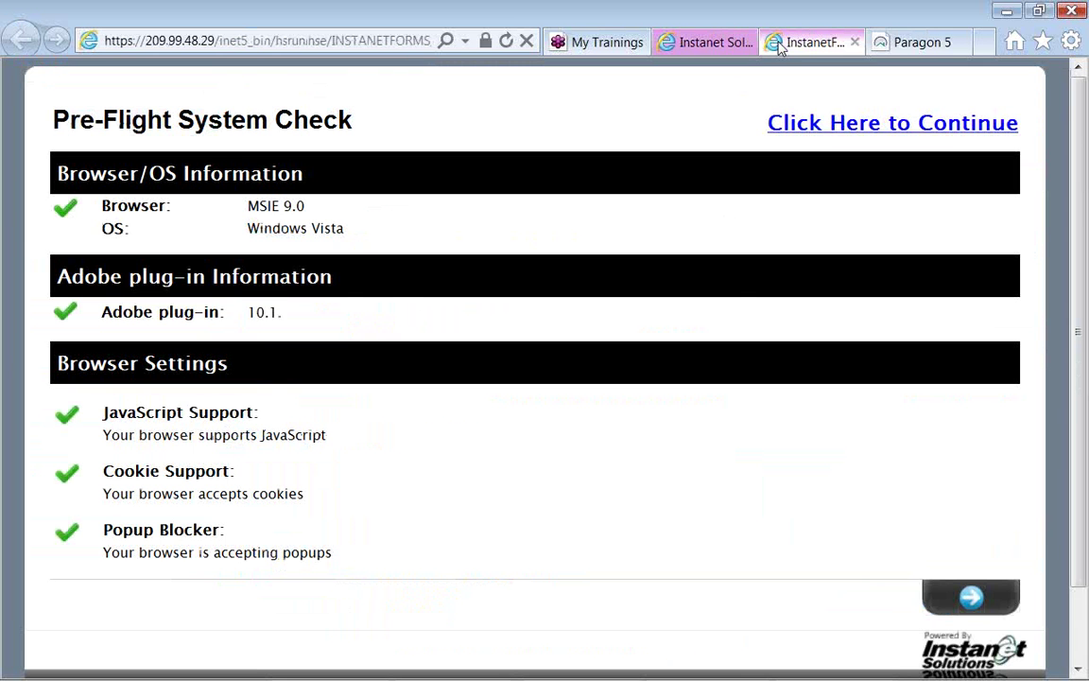
{"action": "key", "text": "alt+Tab"}
{"action": "key", "text": "alt+Tab"}
{"action": "key", "text": "alt+Tab"}
{"action": "key", "text": "alt+shift+Tab"}
{"action": "key", "text": "alt+shift+Tab"}
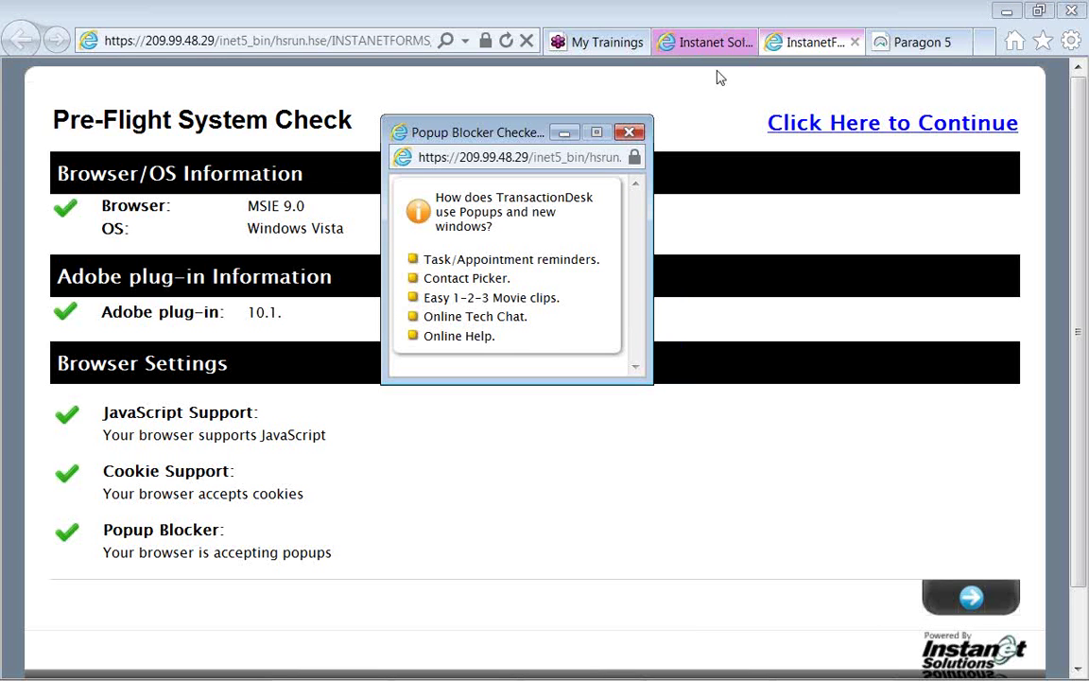
Close the Popup Blocker Checker window and continue past the Pre-Flight System Check.
{"action": "left_click_drag", "start_coordinate": [481, 140], "coordinate": [510, 177]}
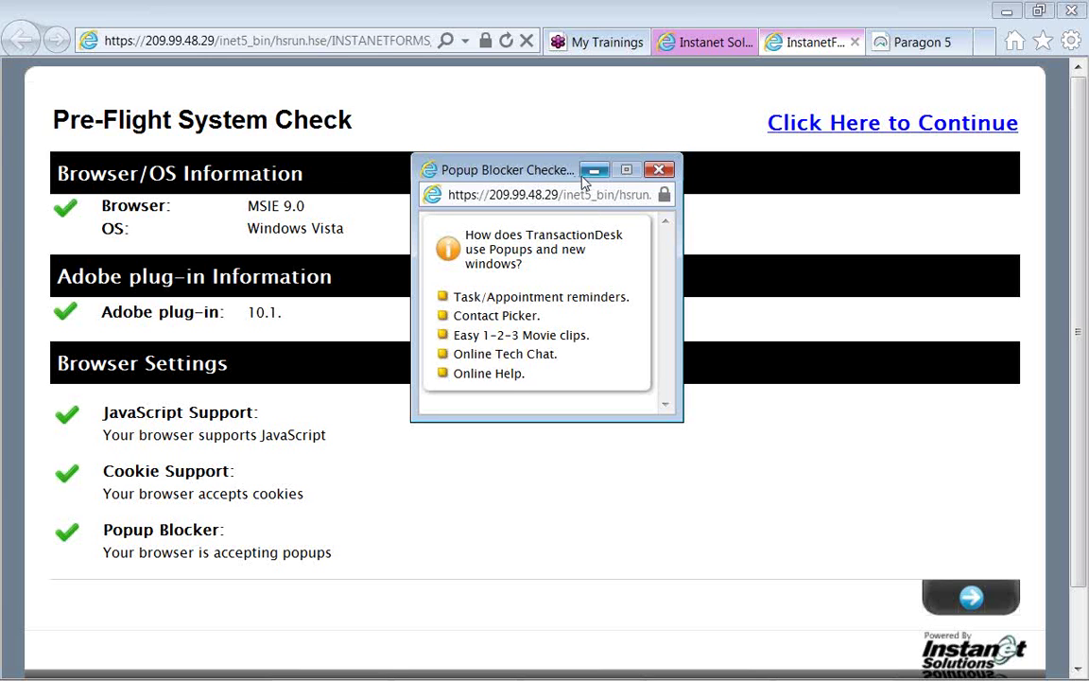
{"action": "left_click", "coordinate": [659, 172]}
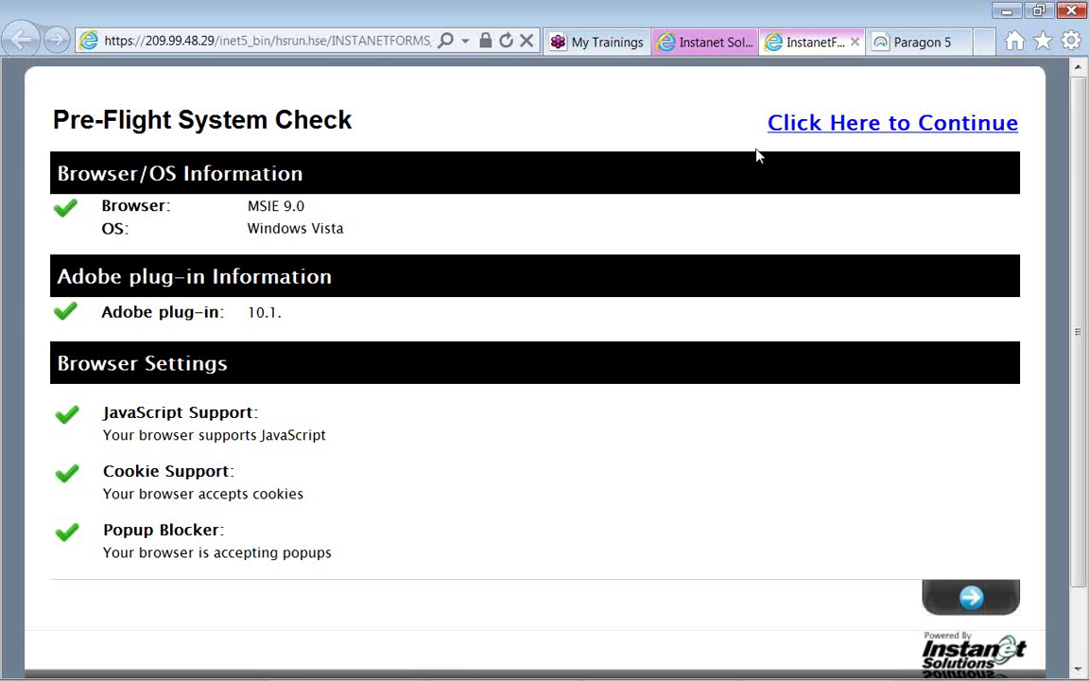
{"action": "left_click", "coordinate": [810, 135]}
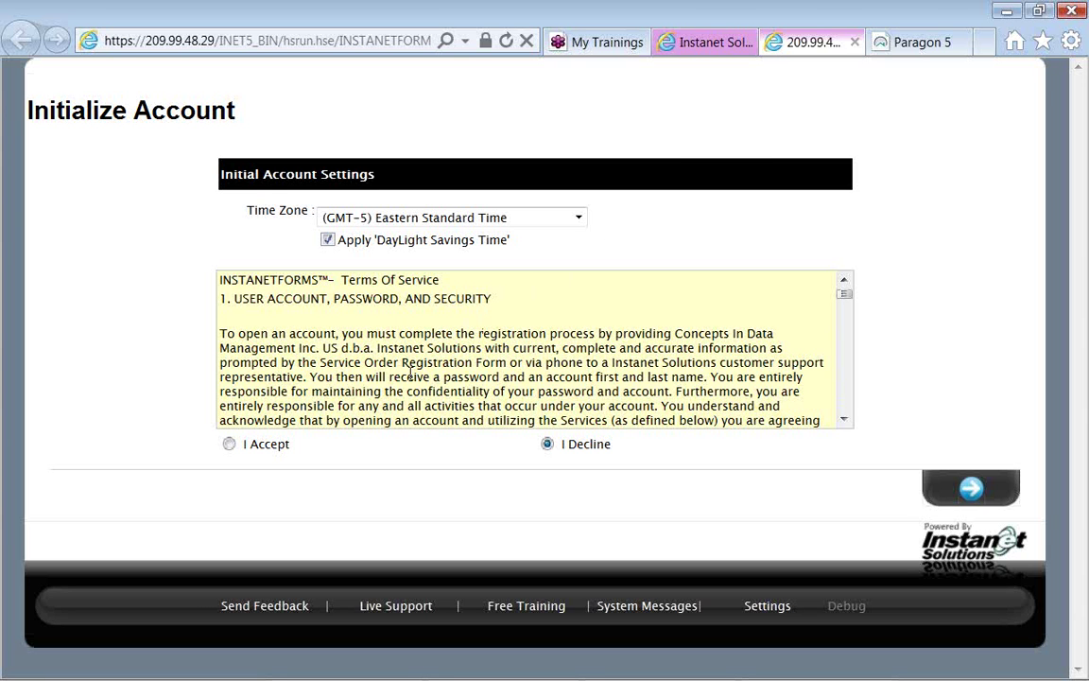
Choose 'I Accept' for the Terms of Service and submit the Eastern Standard Time settings.
{"action": "left_click", "coordinate": [228, 445]}
{"action": "left_click", "coordinate": [968, 499]}
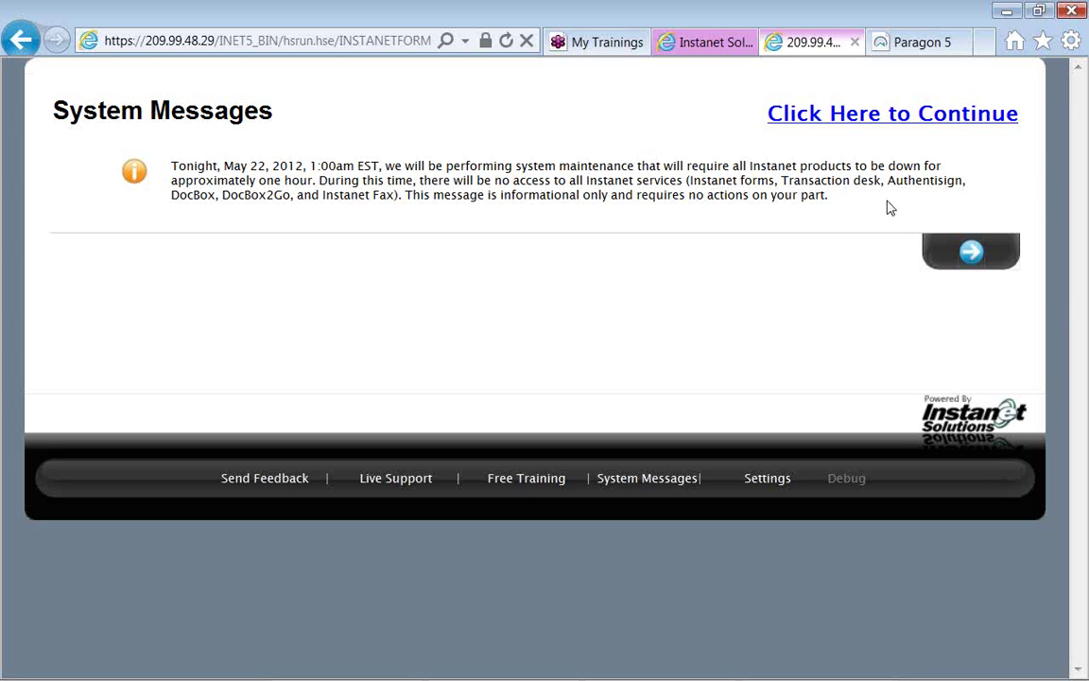
Continue past the May 22, 2012 maintenance notice to the Instanet Forms Lite home page.
{"action": "left_click", "coordinate": [901, 120]}
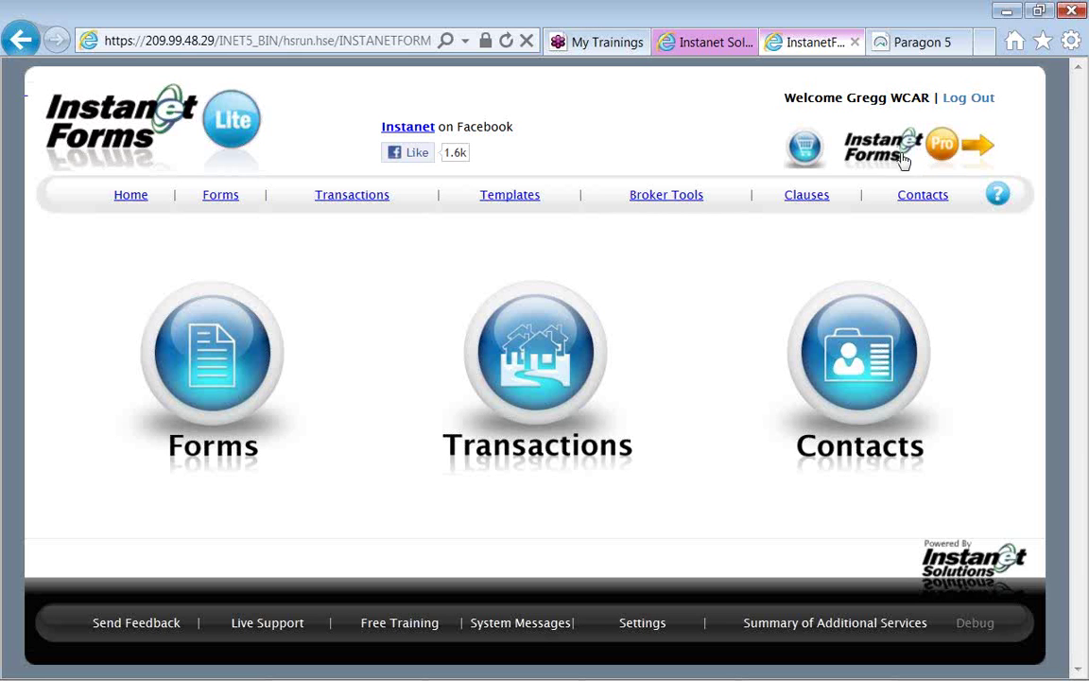
Switch to the Instanet Forms Pro home page using the Pro logo.
{"action": "left_click", "coordinate": [893, 149]}
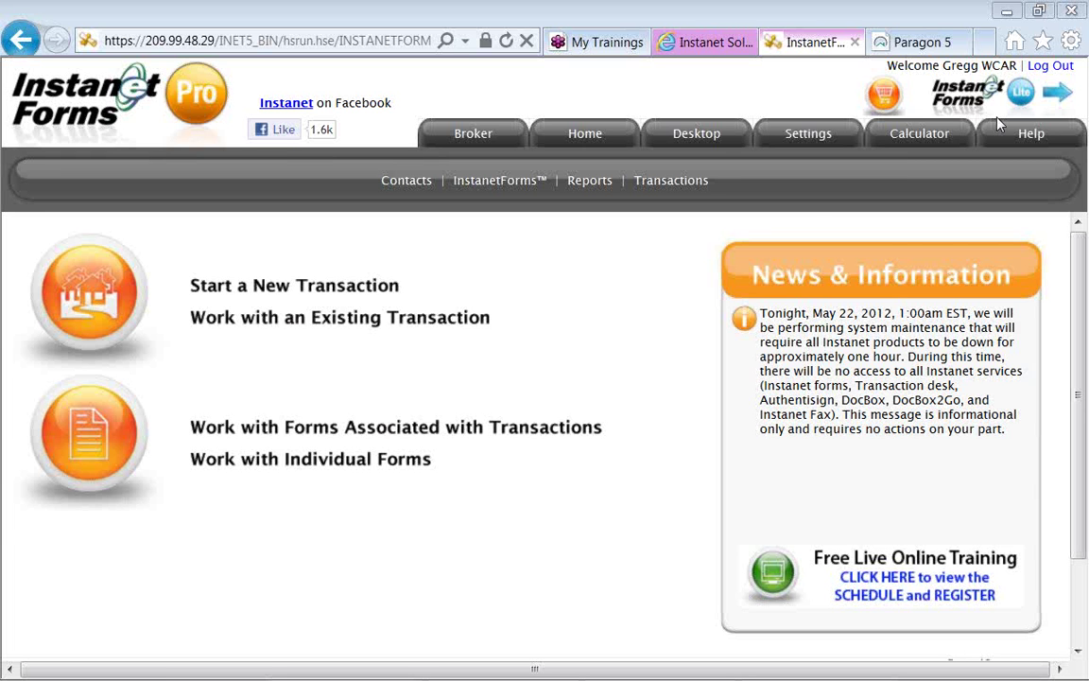
Run the Transactions report for the Practice Test Terrace property and its linked agent.
{"action": "left_click", "coordinate": [594, 196]}
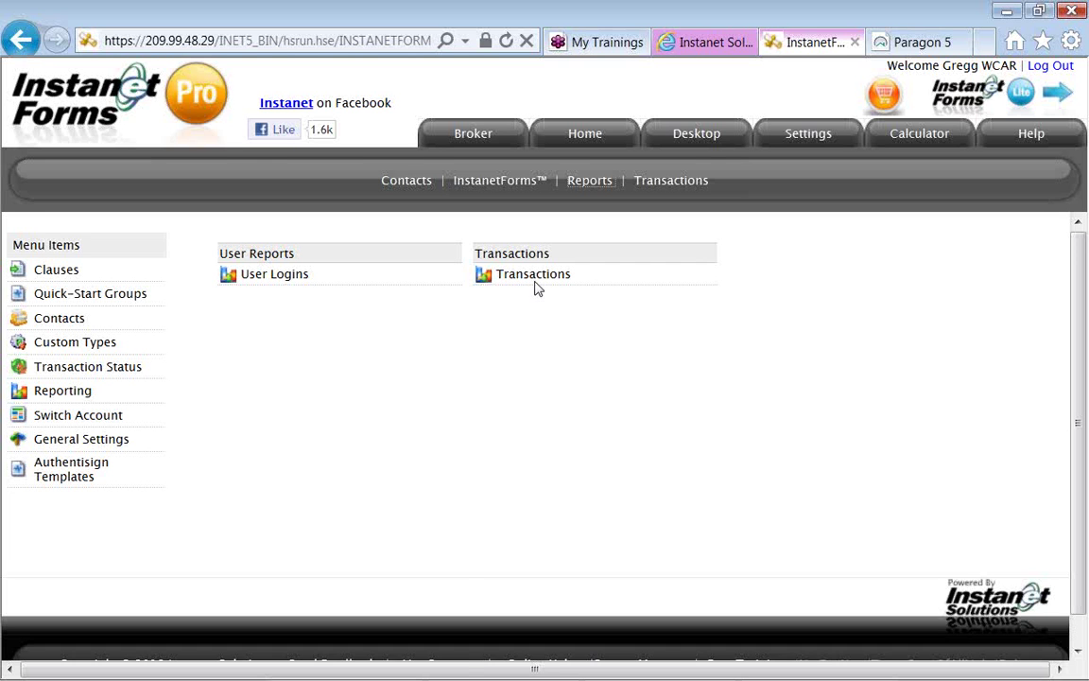
{"action": "left_click", "coordinate": [535, 283]}
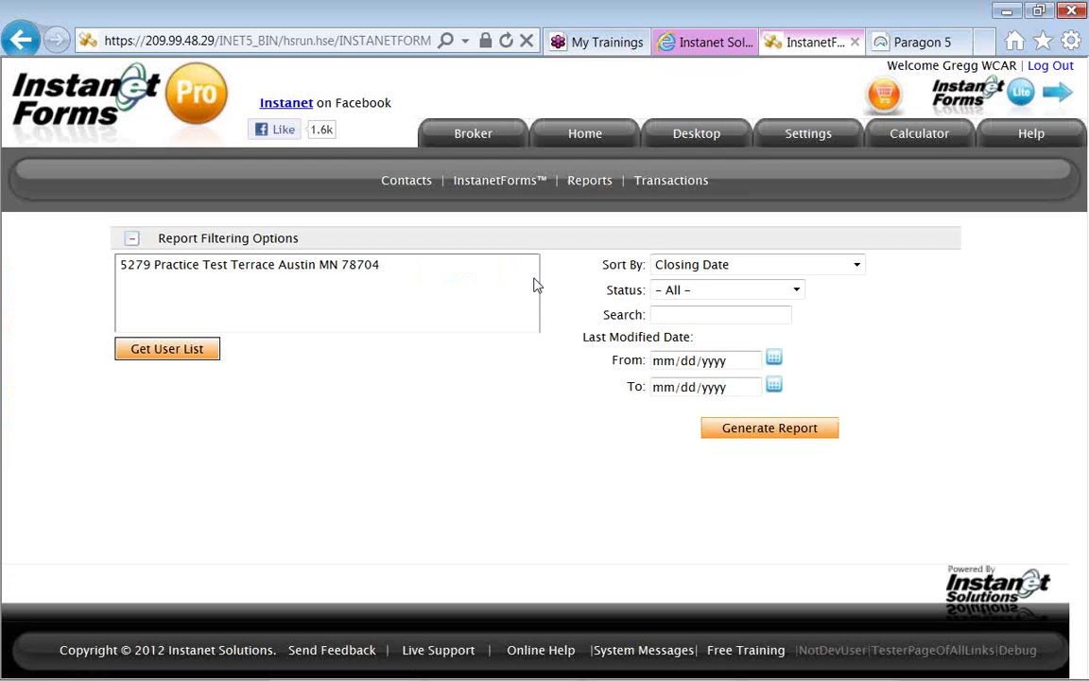
{"action": "left_click", "coordinate": [356, 267]}
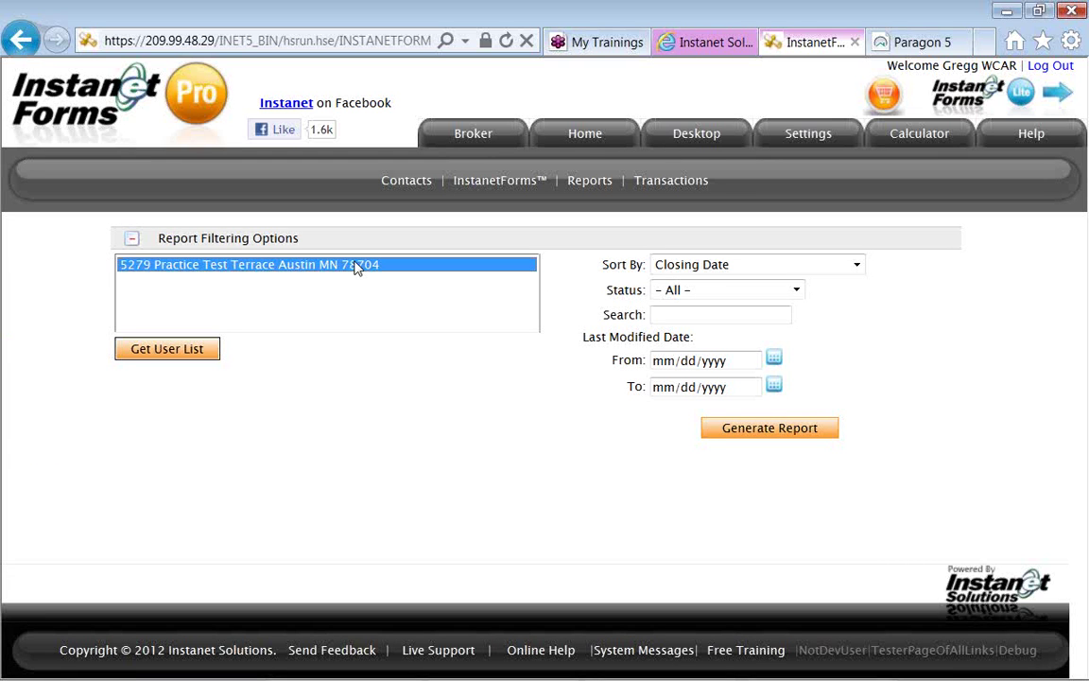
{"action": "left_click", "coordinate": [194, 352]}
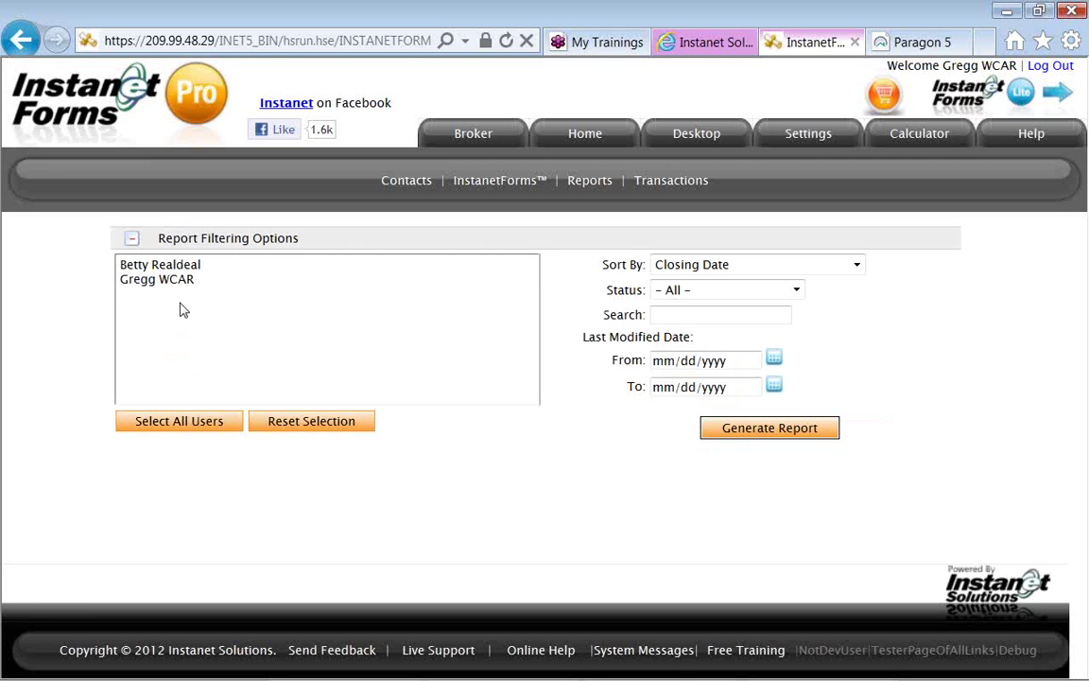
{"action": "left_click", "coordinate": [179, 266]}
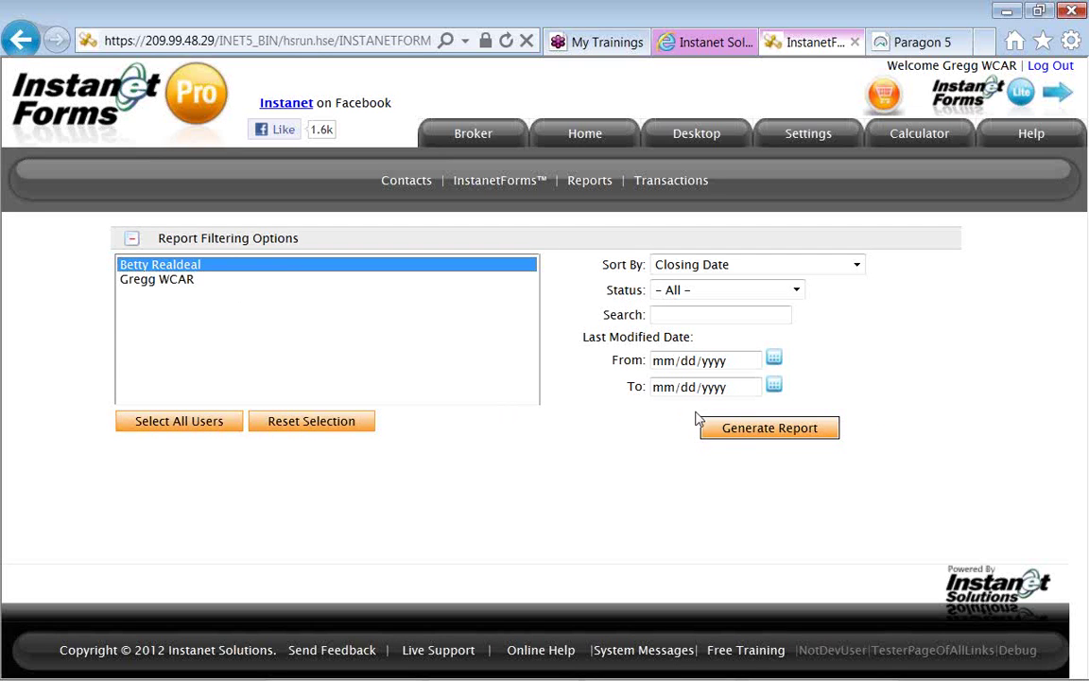
{"action": "left_click", "coordinate": [733, 441]}
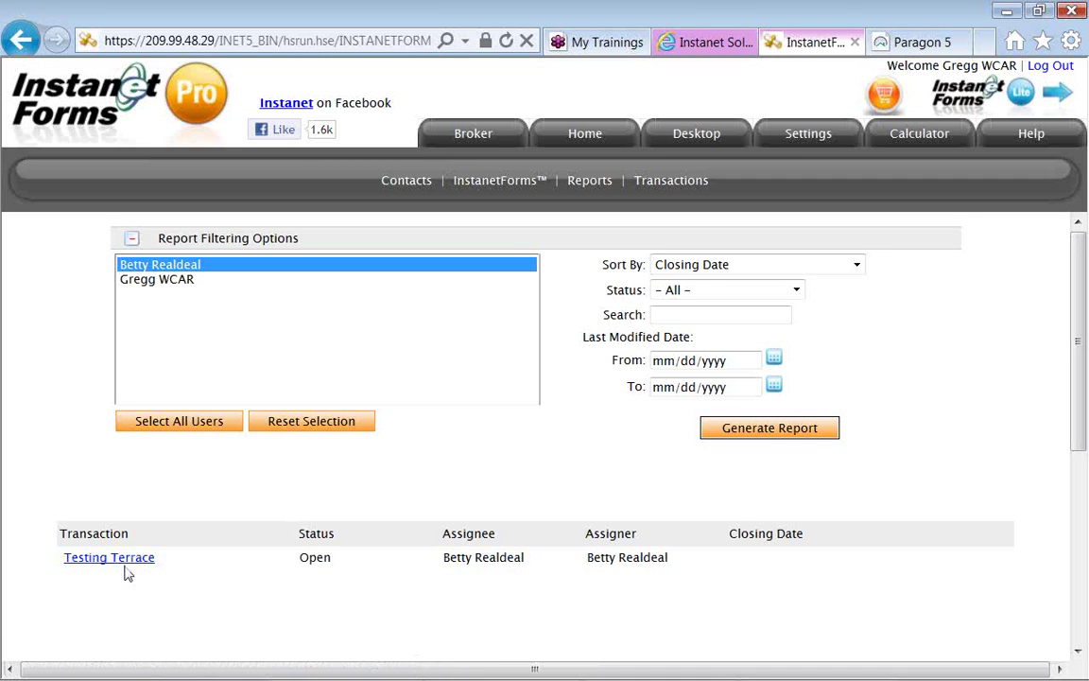
Open the Testing Terrace transaction from the report results.
{"action": "left_click", "coordinate": [127, 569]}
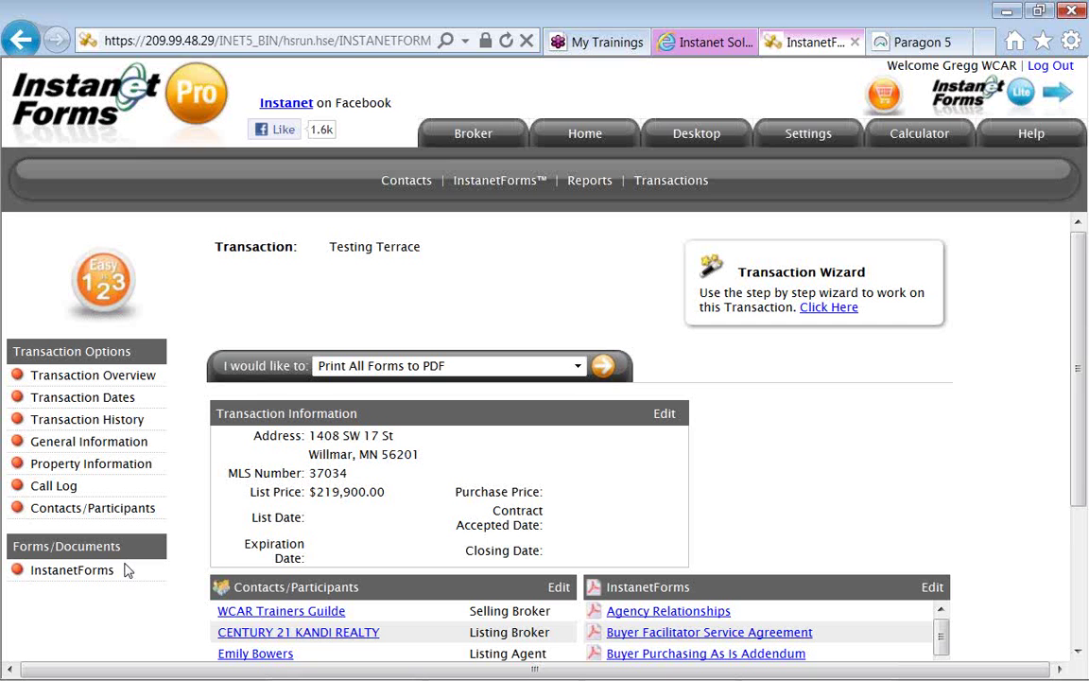
Scroll through the Testing Terrace transaction's information, participants and attached forms panels.
{"action": "scroll", "coordinate": [127, 571], "scroll_direction": "down", "scroll_amount": 1}
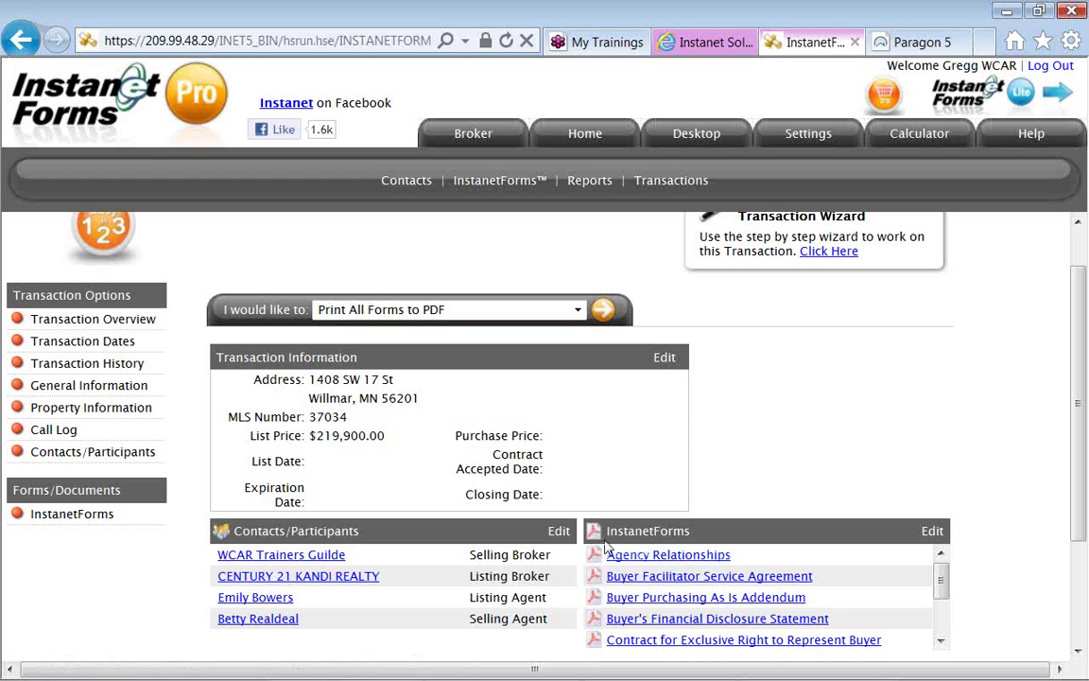
{"action": "scroll", "coordinate": [648, 530], "scroll_direction": "down", "scroll_amount": 1}
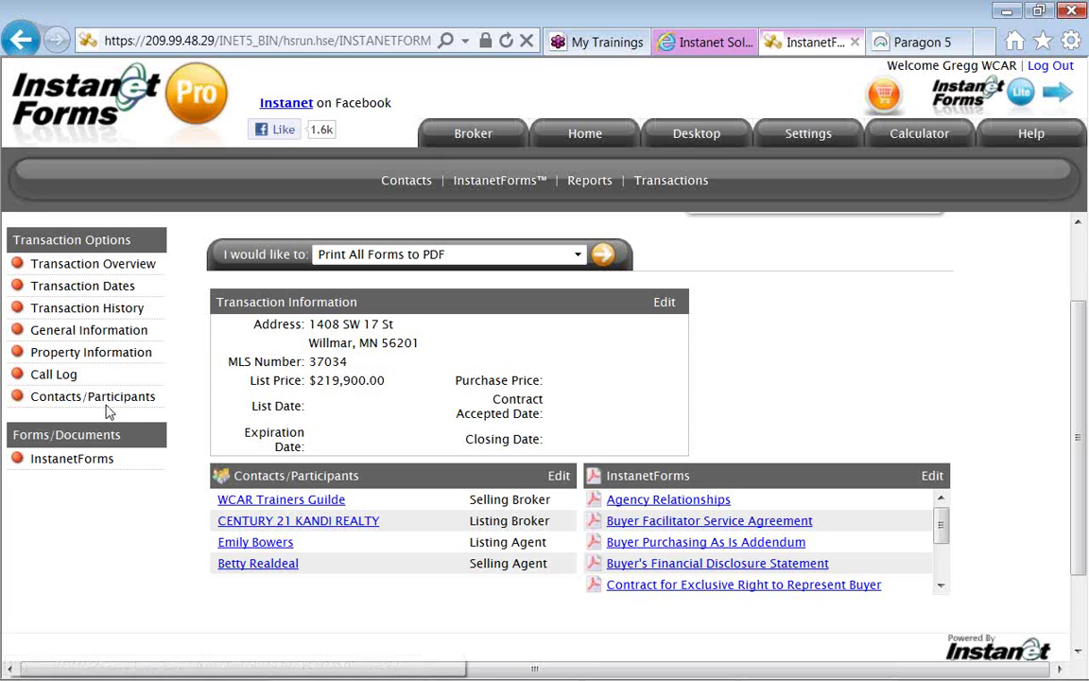
Go to the transaction's forms and review the 'I would like to:' action list, then close it.
{"action": "left_click", "coordinate": [105, 464]}
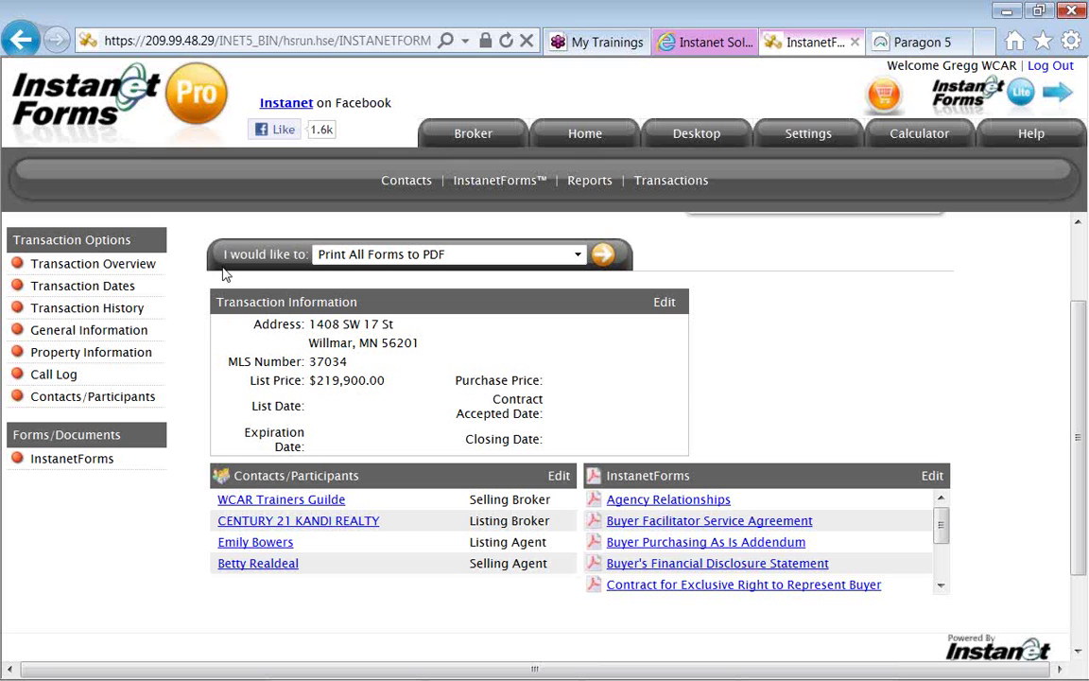
{"action": "left_click_drag", "start_coordinate": [217, 254], "coordinate": [300, 281]}
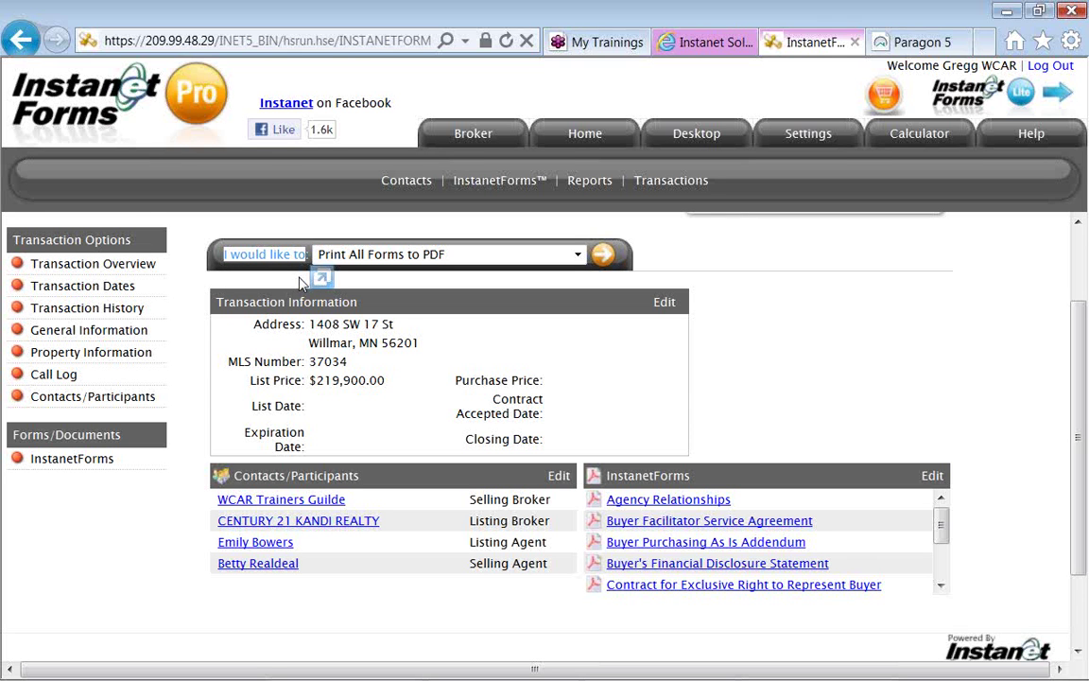
{"action": "left_click_drag", "start_coordinate": [301, 281], "coordinate": [367, 234]}
{"action": "left_click_drag", "start_coordinate": [367, 233], "coordinate": [579, 253]}
{"action": "left_click", "coordinate": [578, 256]}
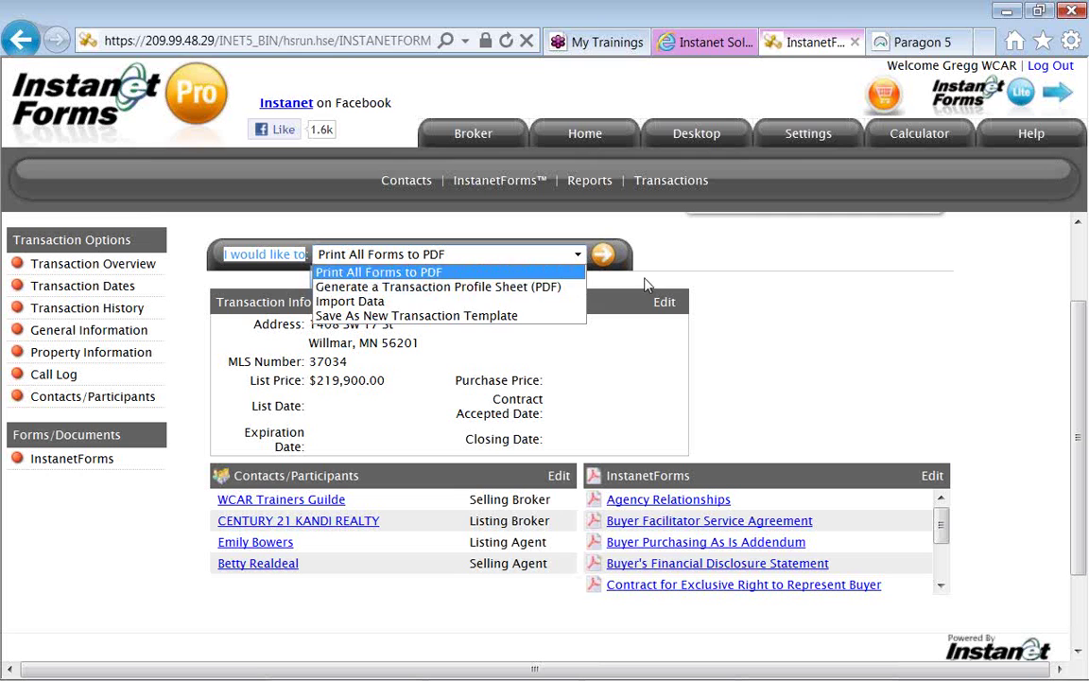
{"action": "left_click", "coordinate": [676, 271]}
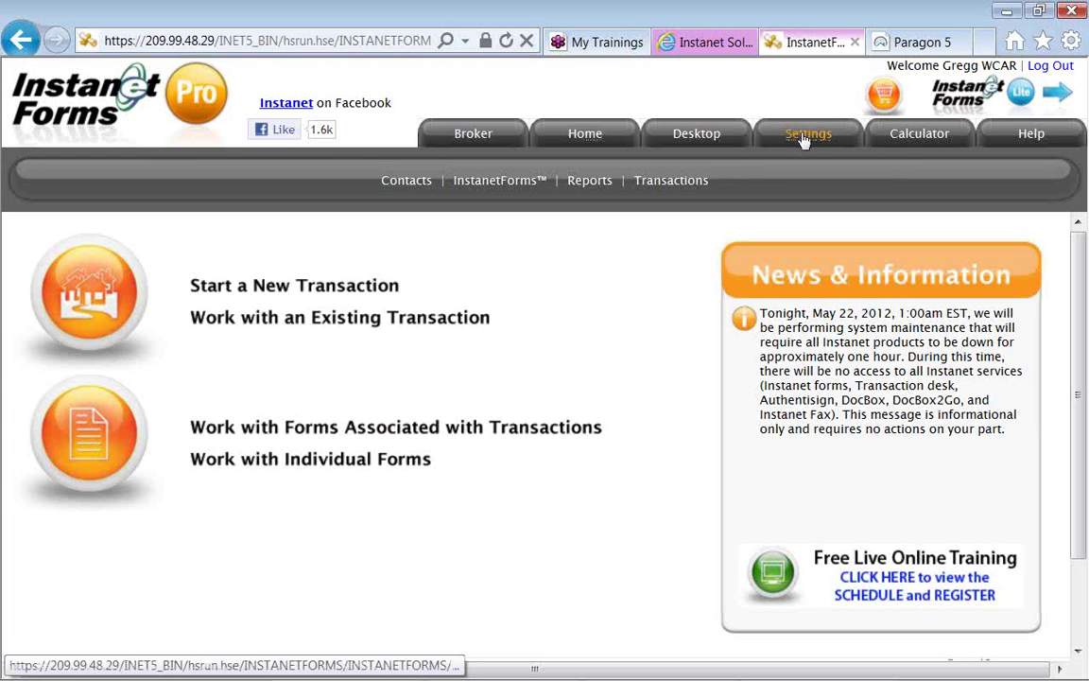
Leave the Willmar transaction and open the Settings page with its option cards.
{"action": "left_click", "coordinate": [803, 137]}
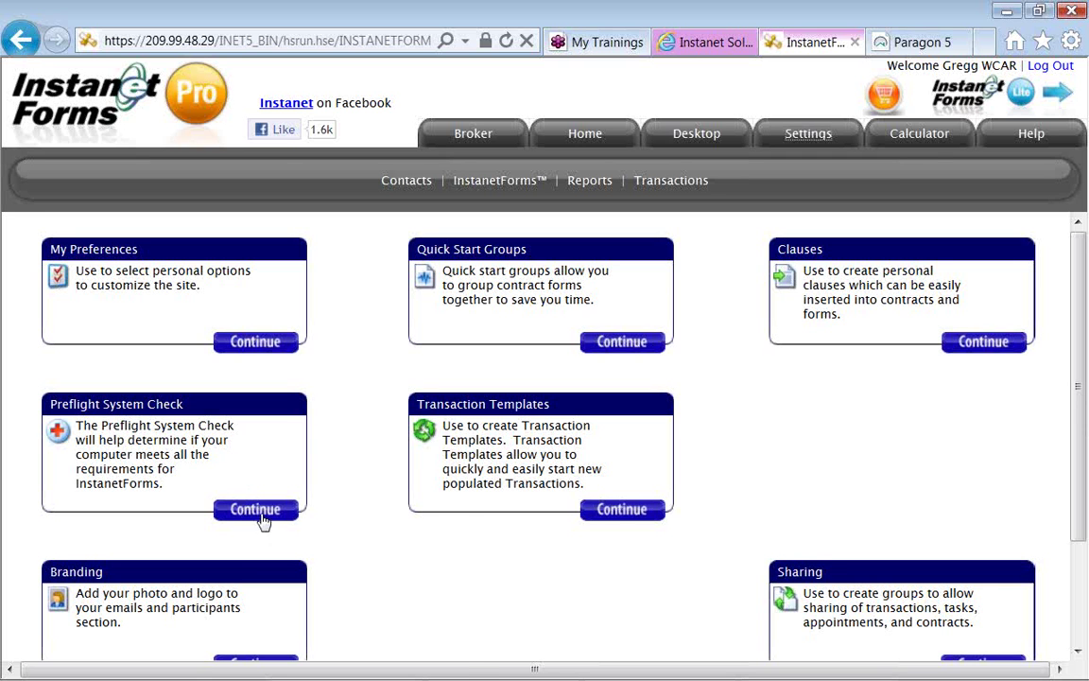
Continue into the Branding panel to manage email and participant photos and logos.
{"action": "scroll", "coordinate": [314, 555], "scroll_direction": "down", "scroll_amount": 1}
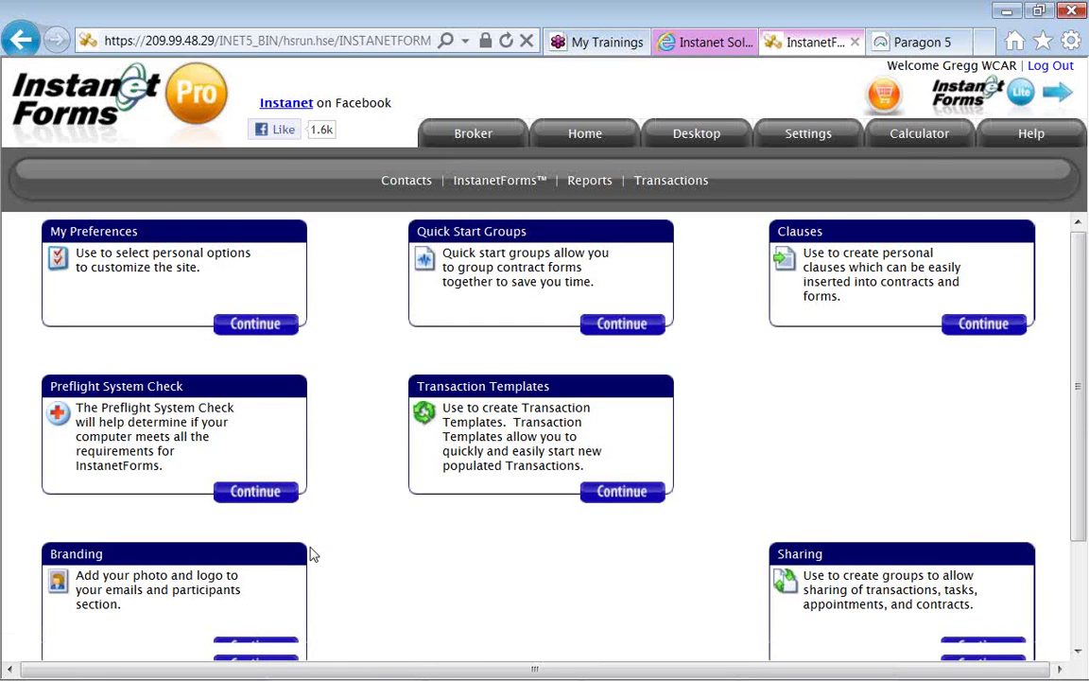
{"action": "scroll", "coordinate": [311, 557], "scroll_direction": "down", "scroll_amount": 2}
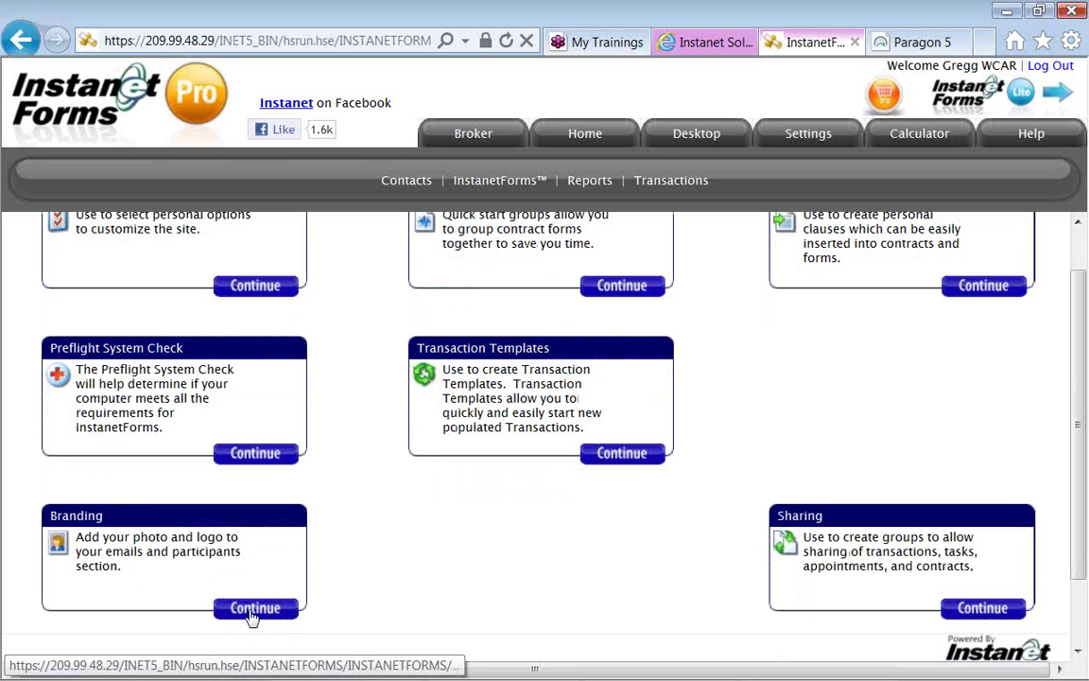
{"action": "left_click", "coordinate": [252, 615]}
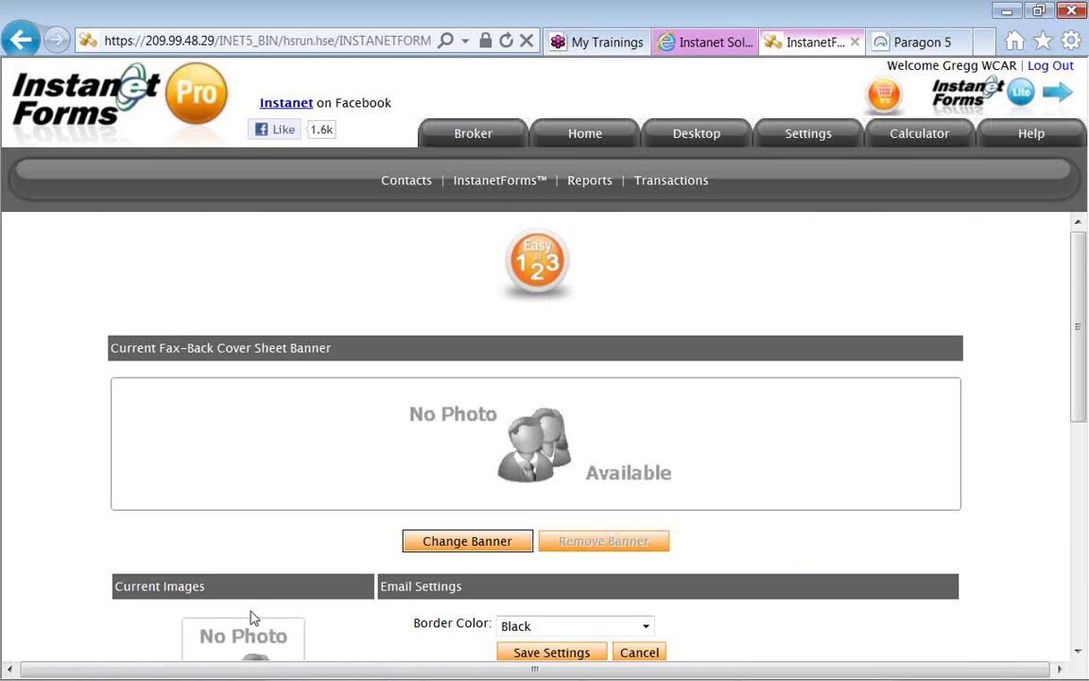
Review the empty Branding images, then choose Change Banner for the fax-back cover sheet banner.
{"action": "scroll", "coordinate": [252, 618], "scroll_direction": "down", "scroll_amount": 3}
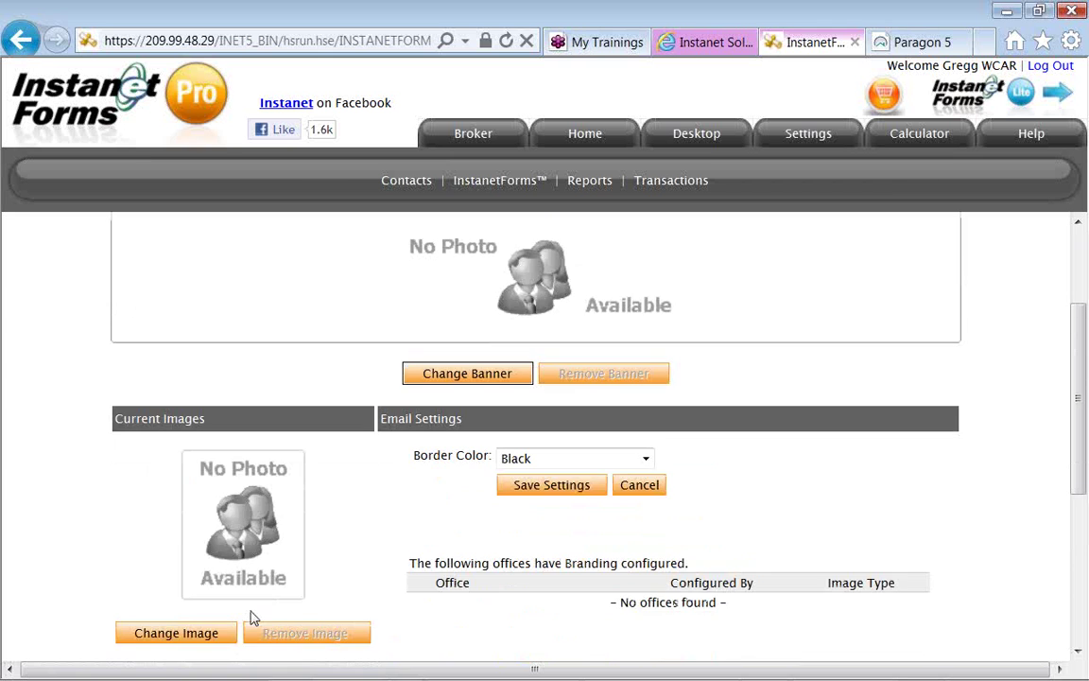
{"action": "scroll", "coordinate": [252, 617], "scroll_direction": "up", "scroll_amount": 1}
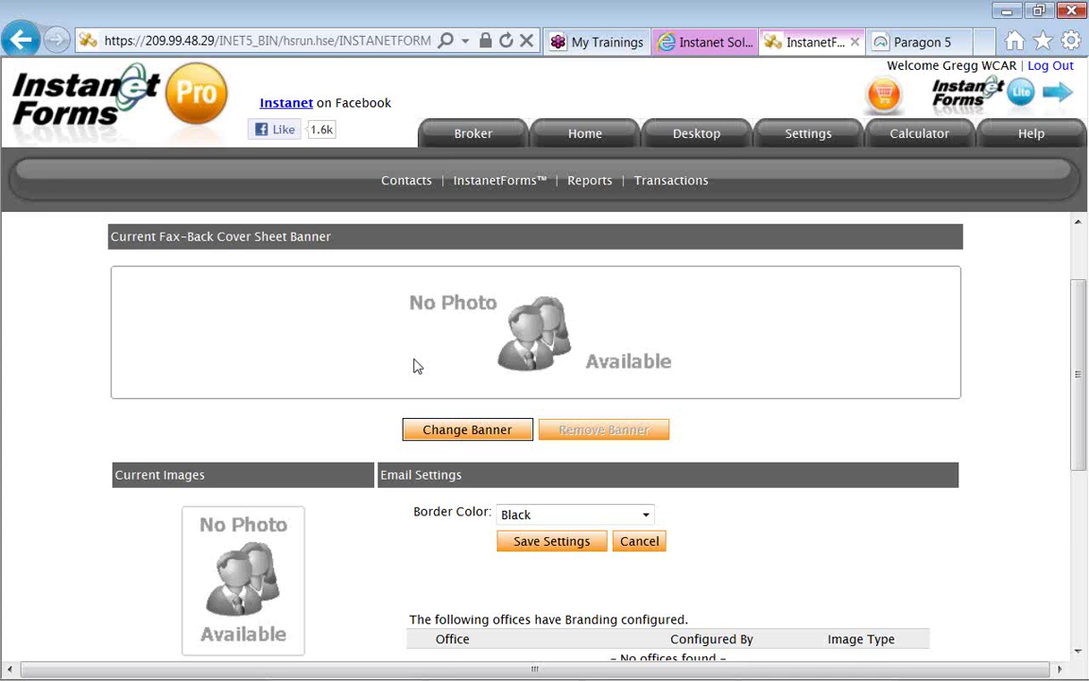
{"action": "scroll", "coordinate": [417, 366], "scroll_direction": "down", "scroll_amount": 3}
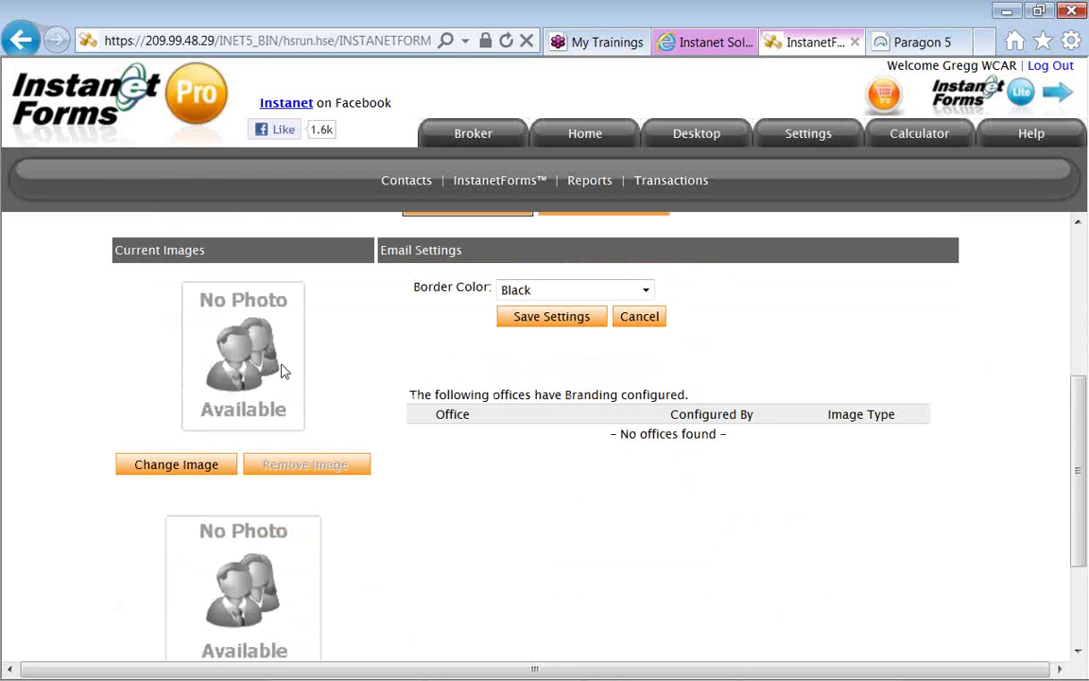
{"action": "scroll", "coordinate": [280, 370], "scroll_direction": "down", "scroll_amount": 1}
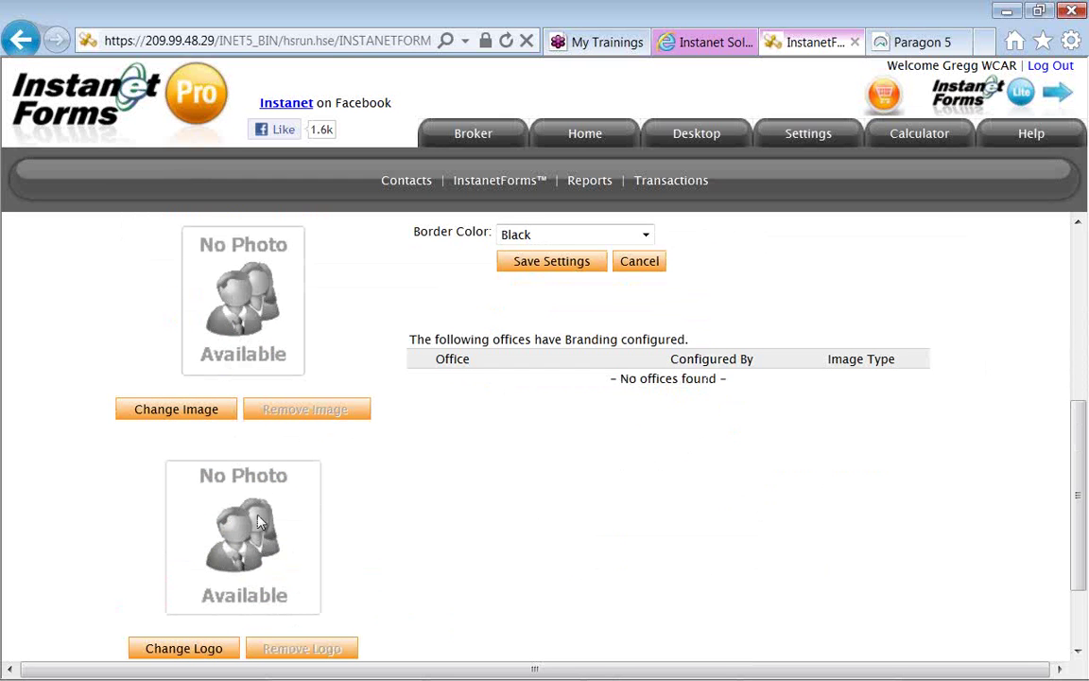
{"action": "scroll", "coordinate": [247, 552], "scroll_direction": "down", "scroll_amount": 1}
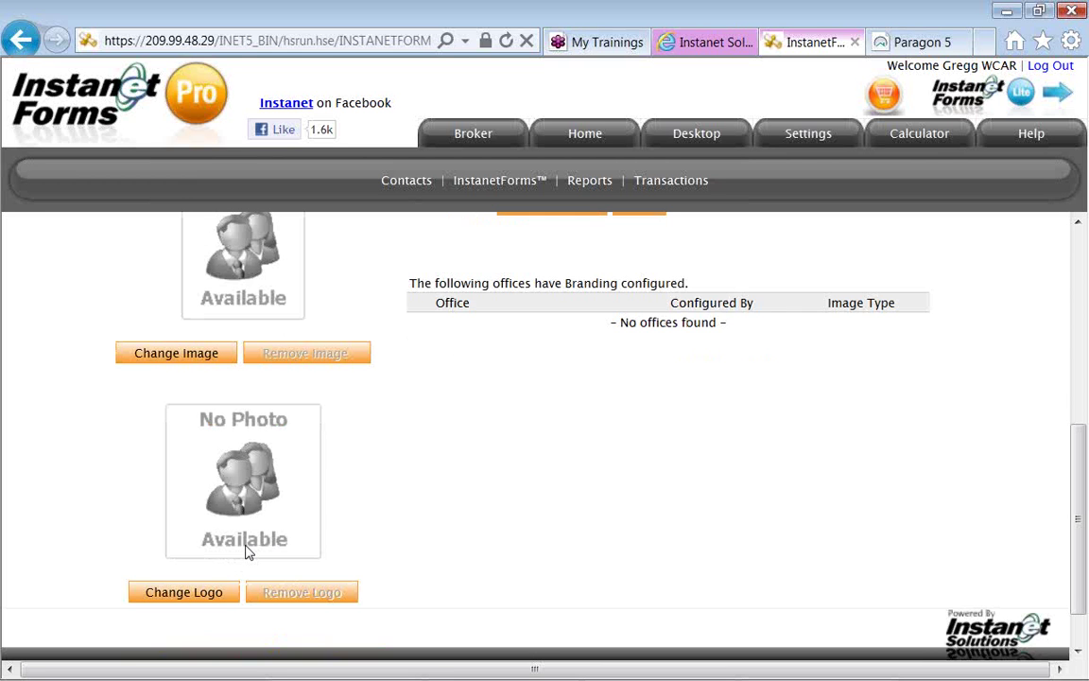
{"action": "scroll", "coordinate": [246, 553], "scroll_direction": "up", "scroll_amount": 1}
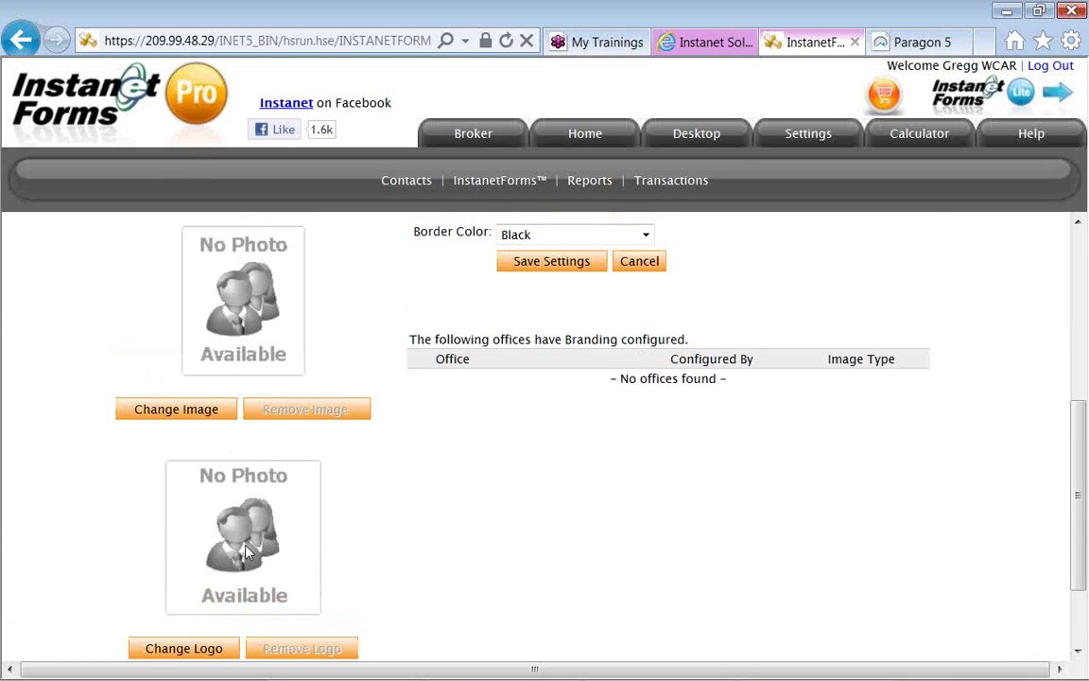
{"action": "scroll", "coordinate": [246, 553], "scroll_direction": "up", "scroll_amount": 1}
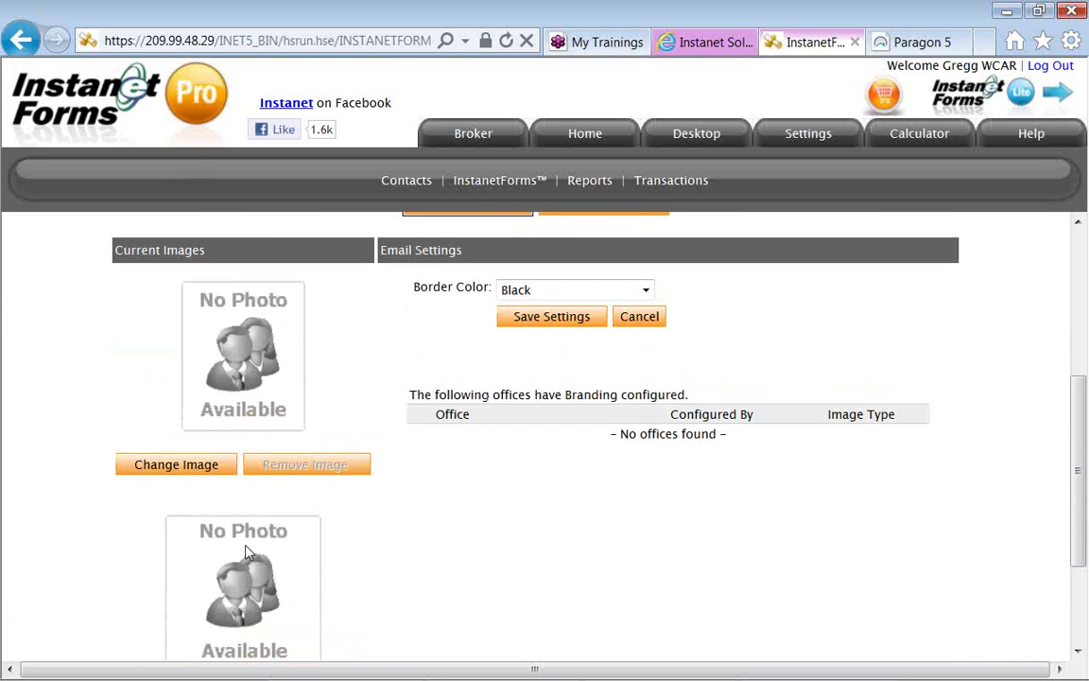
{"action": "scroll", "coordinate": [245, 544], "scroll_direction": "up", "scroll_amount": 1}
{"action": "scroll", "coordinate": [245, 545], "scroll_direction": "up", "scroll_amount": 2}
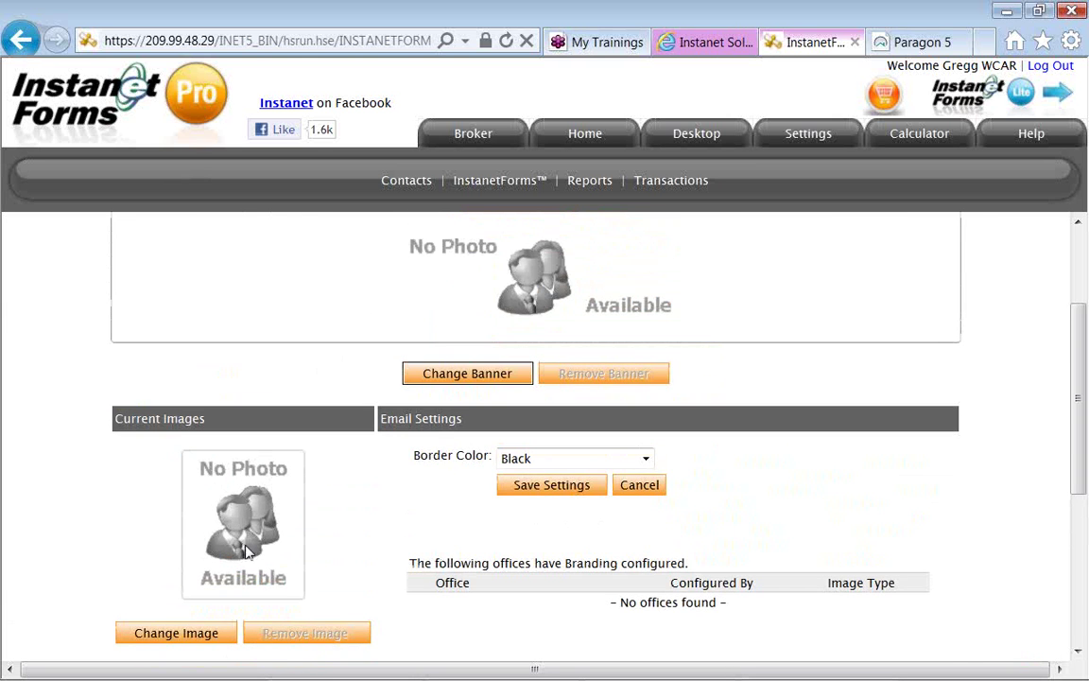
{"action": "scroll", "coordinate": [359, 410], "scroll_direction": "up", "scroll_amount": 1}
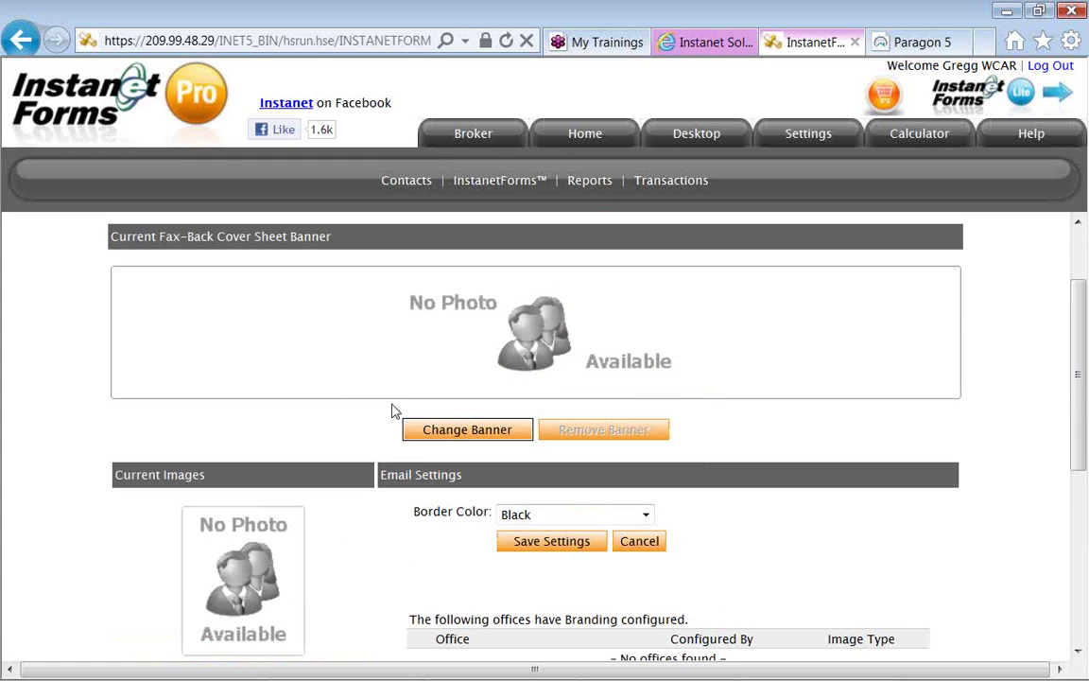
{"action": "left_click", "coordinate": [463, 433]}
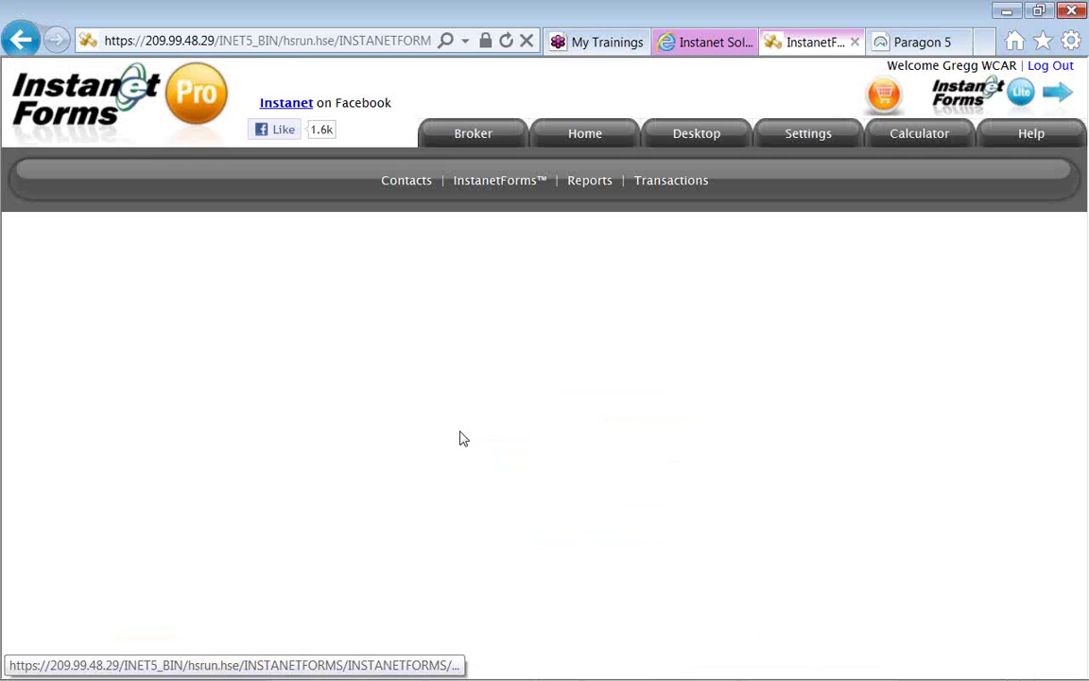
{"action": "scroll", "coordinate": [463, 438], "scroll_direction": "down", "scroll_amount": 3}
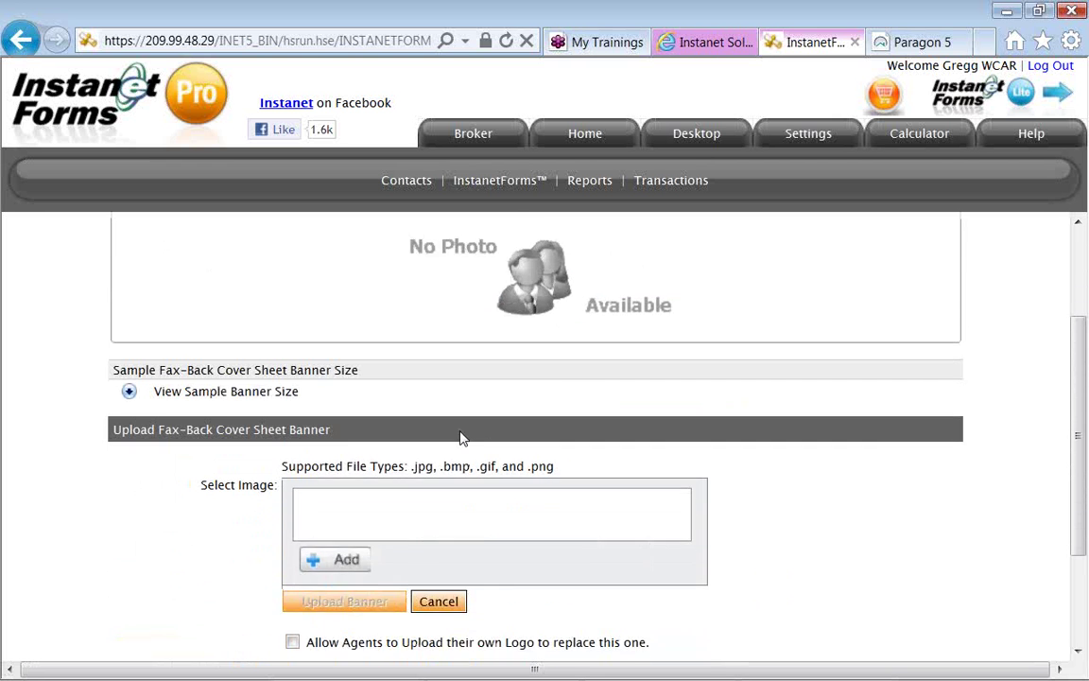
{"action": "scroll", "coordinate": [462, 438], "scroll_direction": "down", "scroll_amount": 1}
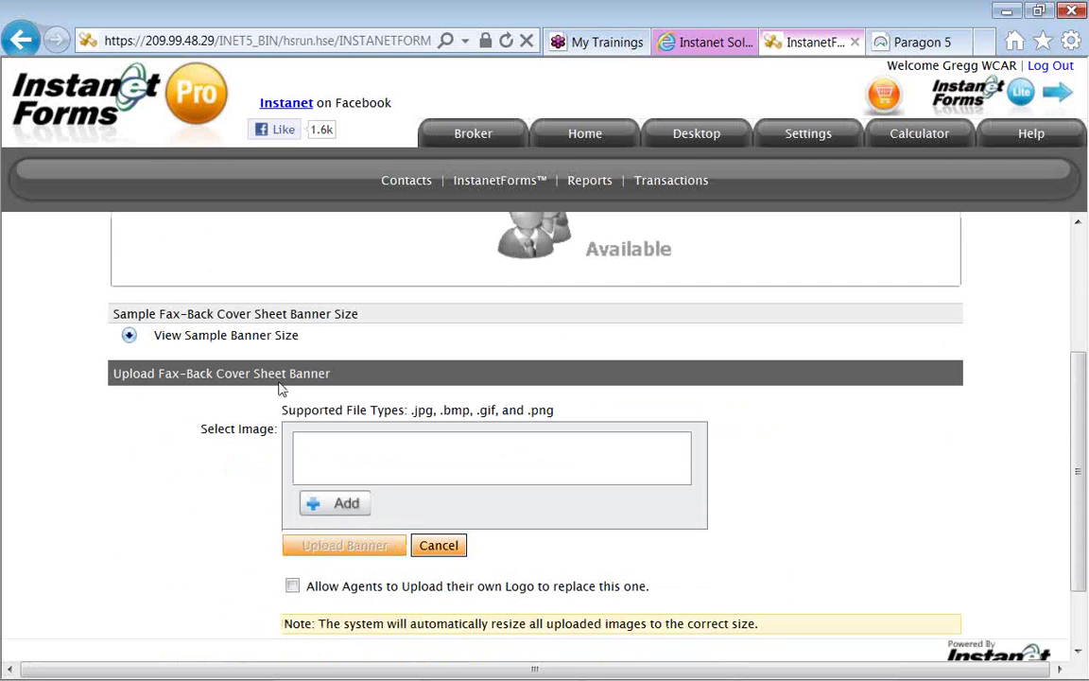
{"action": "left_click", "coordinate": [131, 338]}
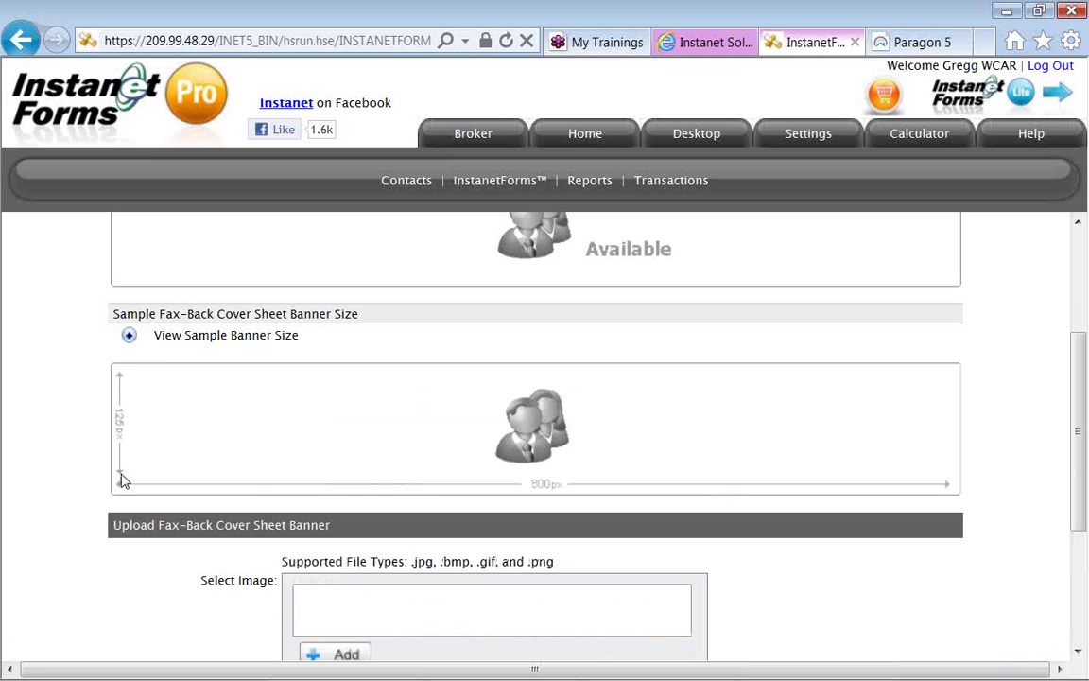
{"action": "left_click", "coordinate": [130, 342]}
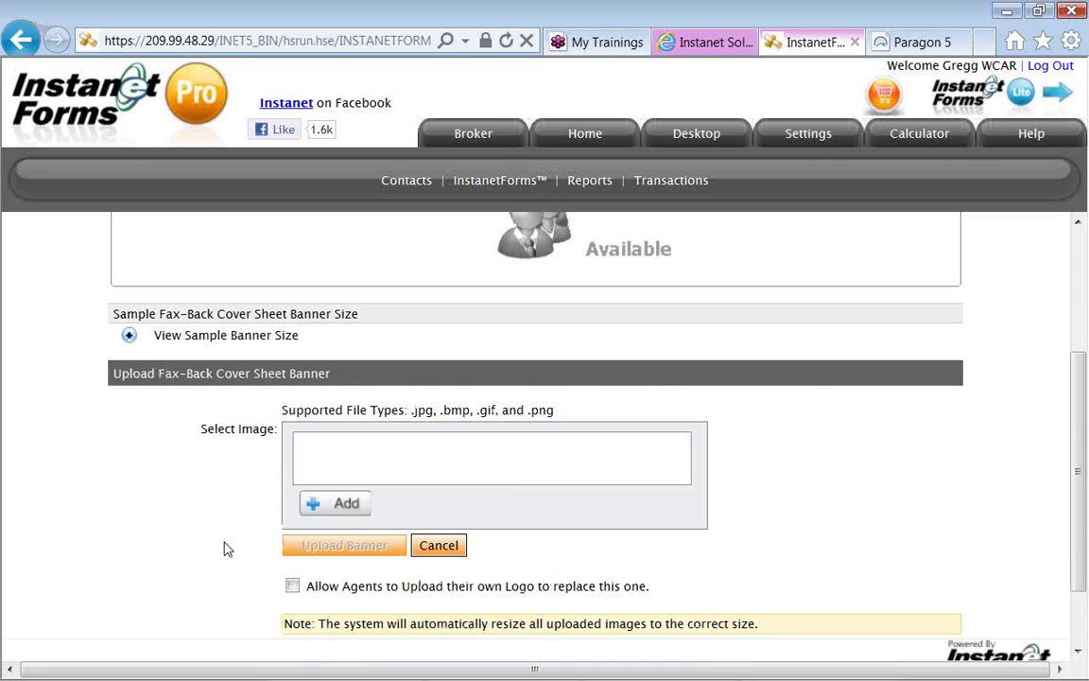
{"action": "scroll", "coordinate": [280, 606], "scroll_direction": "down", "scroll_amount": 1}
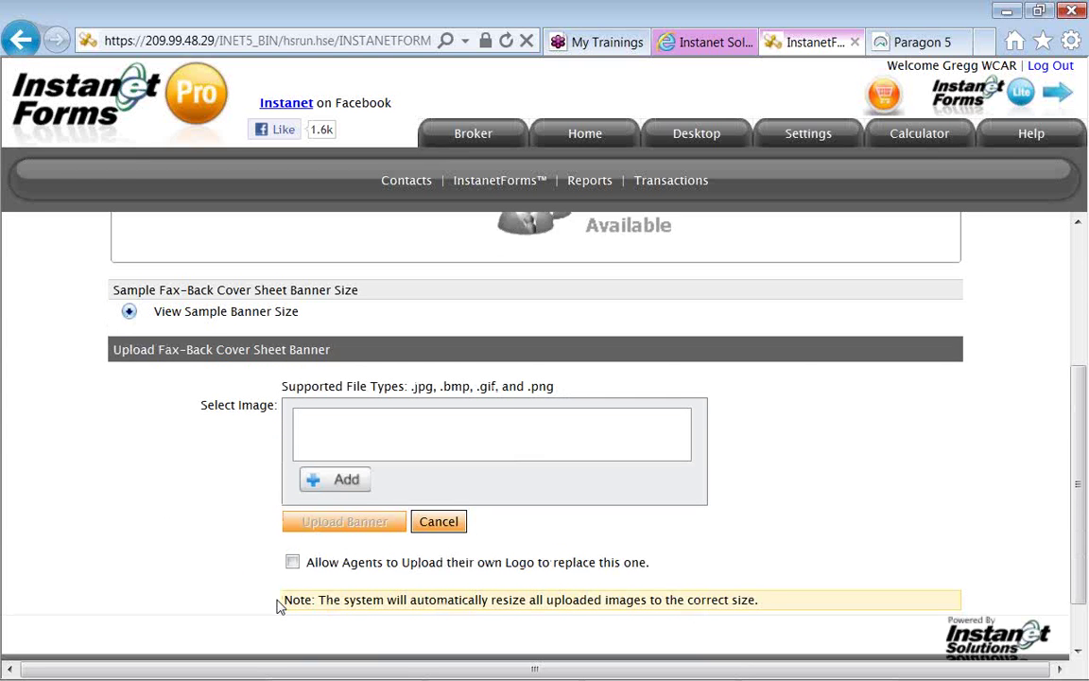
{"action": "left_click", "coordinate": [292, 531]}
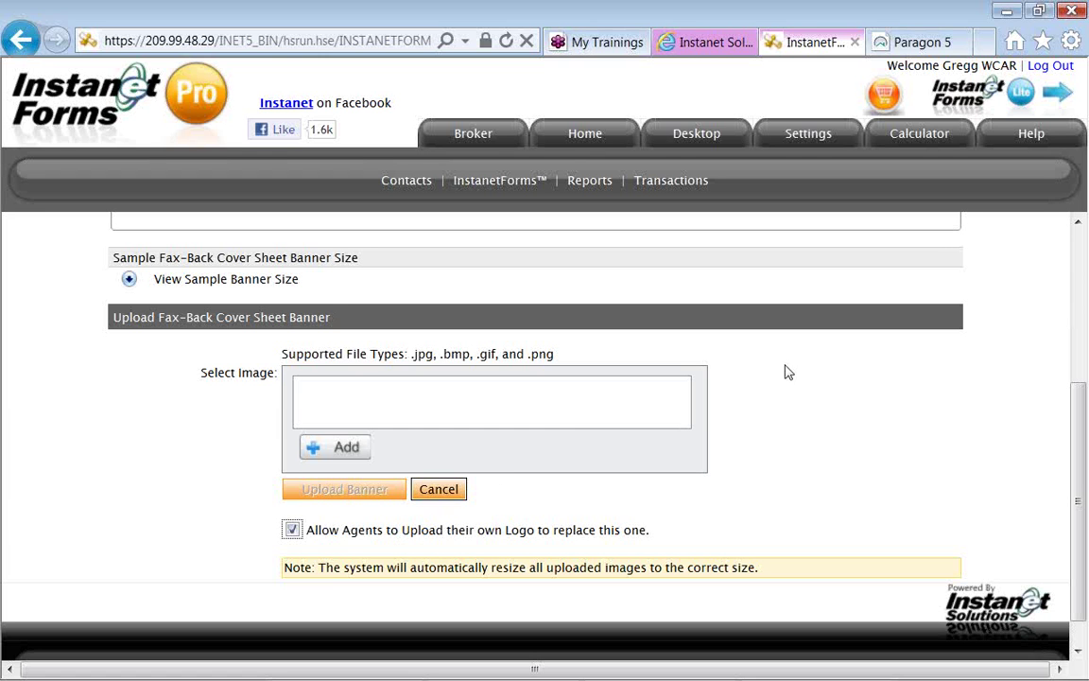
{"action": "left_click", "coordinate": [854, 336]}
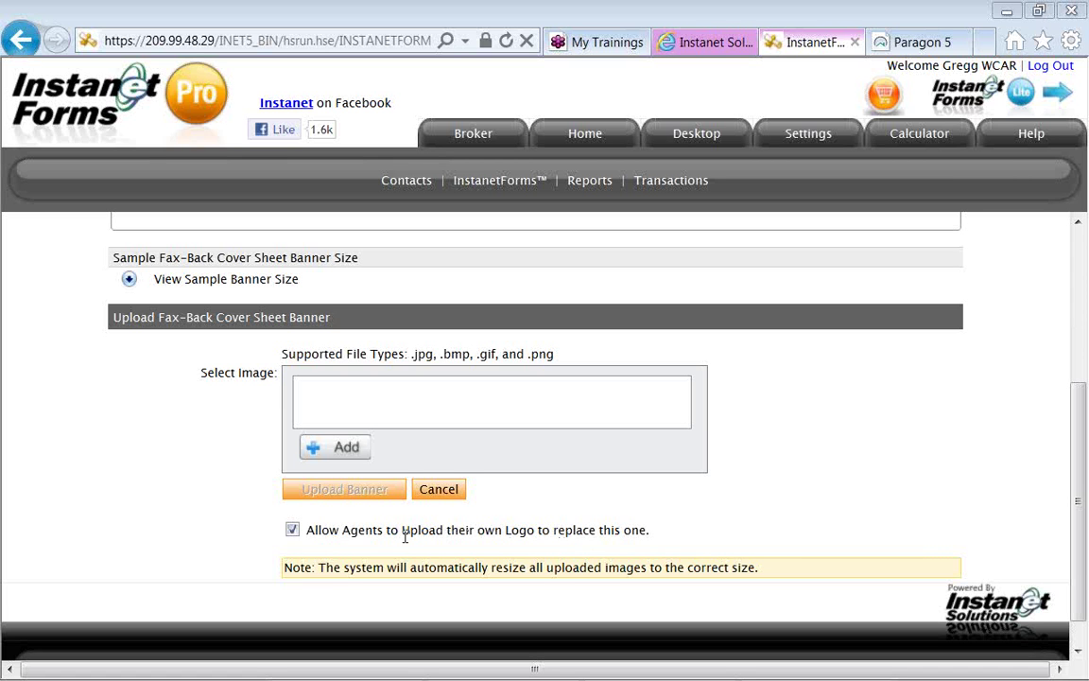
{"action": "left_click", "coordinate": [292, 531]}
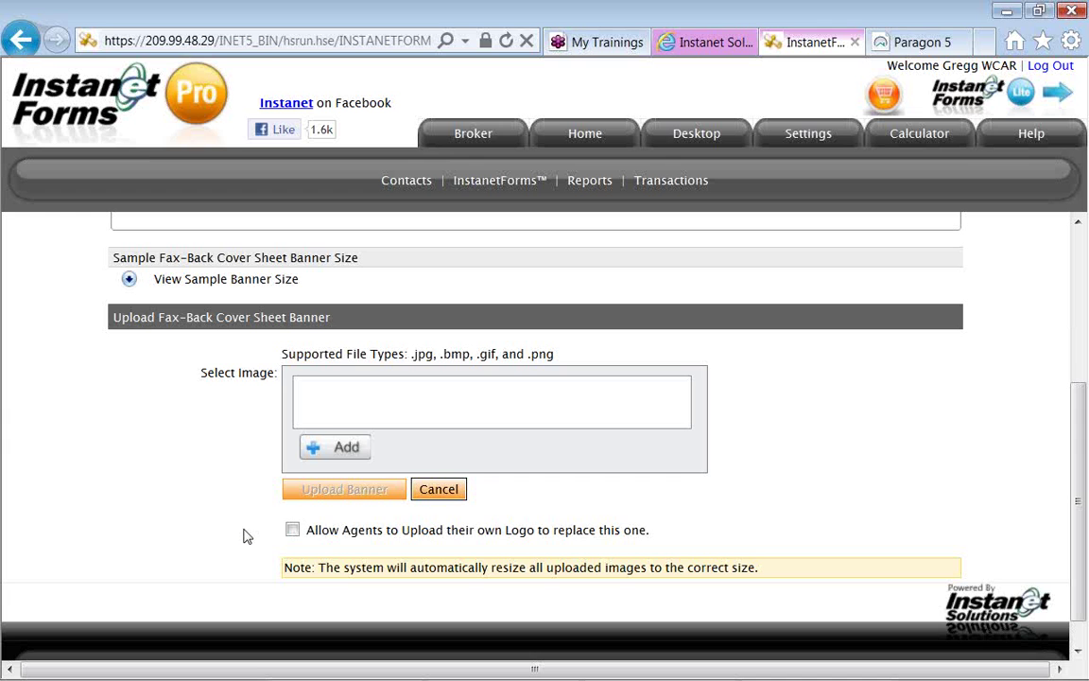
Cancel the fax-back cover sheet banner upload and return to the Settings overview.
{"action": "scroll", "coordinate": [243, 536], "scroll_direction": "up", "scroll_amount": 1}
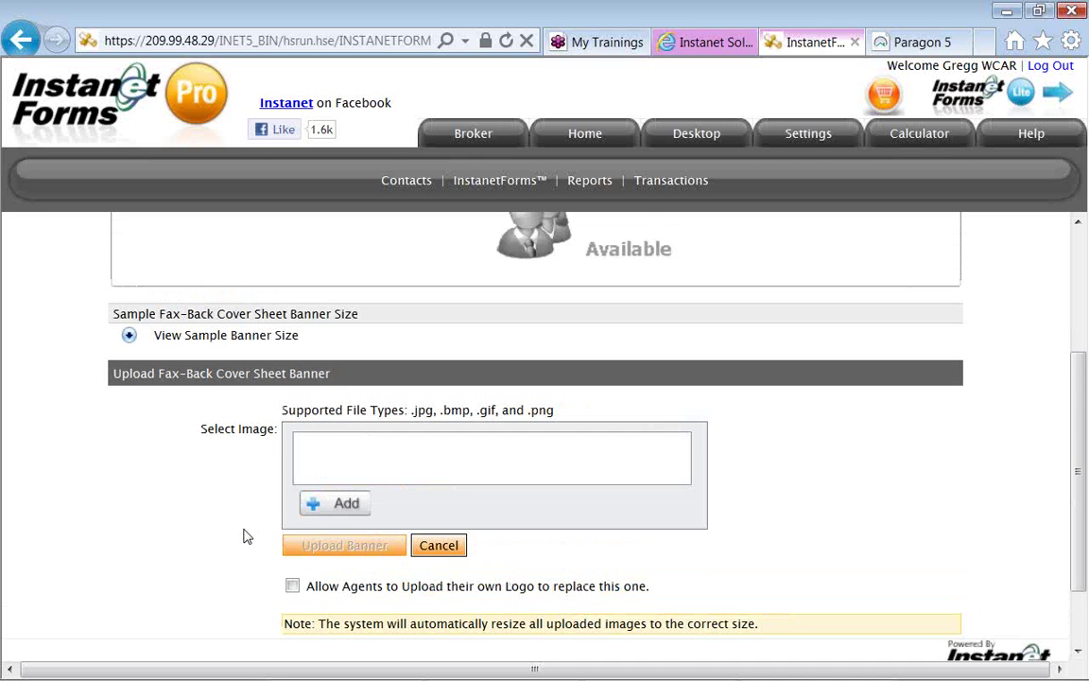
{"action": "scroll", "coordinate": [243, 536], "scroll_direction": "up", "scroll_amount": 1}
{"action": "scroll", "coordinate": [242, 536], "scroll_direction": "down", "scroll_amount": 1}
{"action": "left_click", "coordinate": [437, 547]}
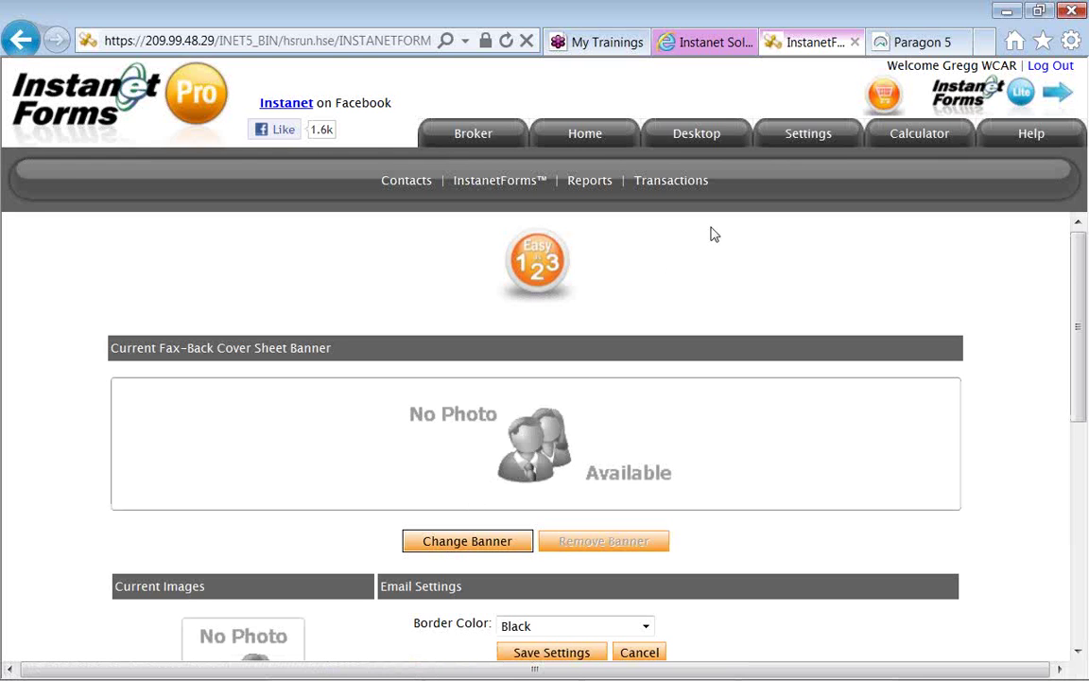
{"action": "left_click", "coordinate": [804, 137]}
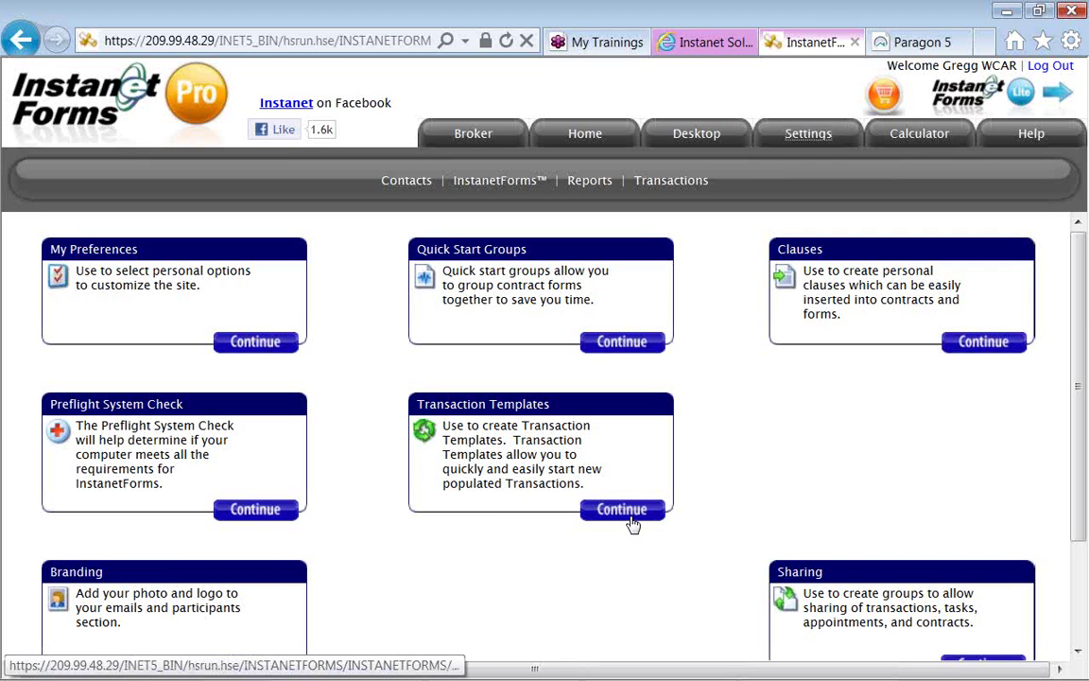
In Transaction Templates, choose Create a New Transaction Template and press Go.
{"action": "left_click", "coordinate": [622, 510]}
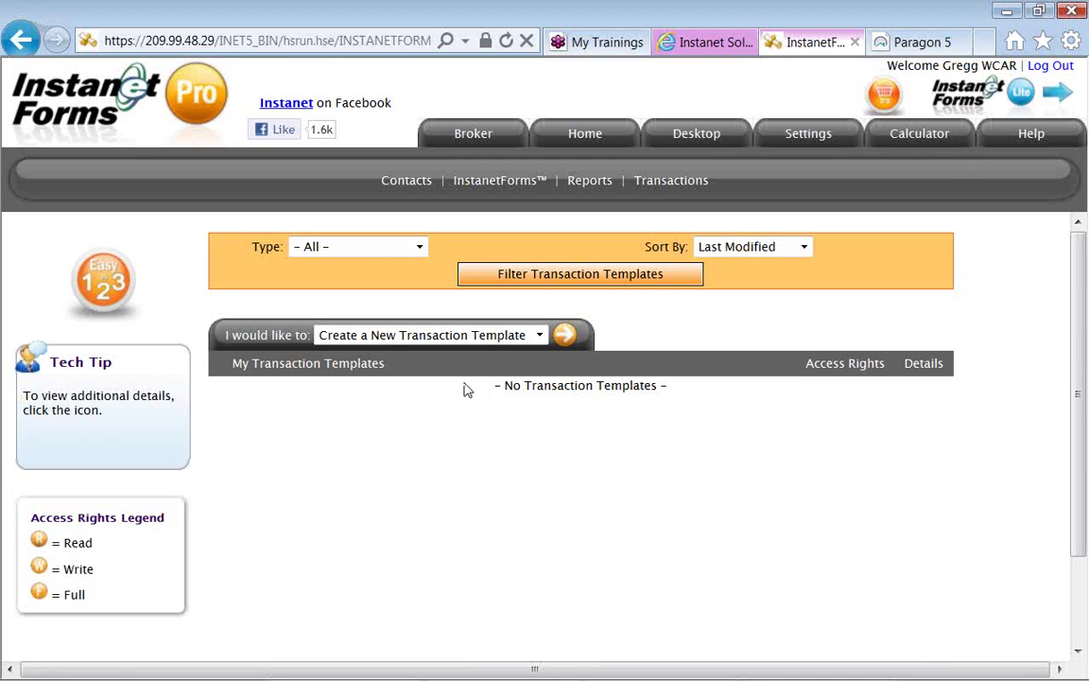
{"action": "left_click_drag", "start_coordinate": [312, 336], "coordinate": [229, 340]}
{"action": "left_click", "coordinate": [244, 352]}
{"action": "left_click", "coordinate": [539, 336]}
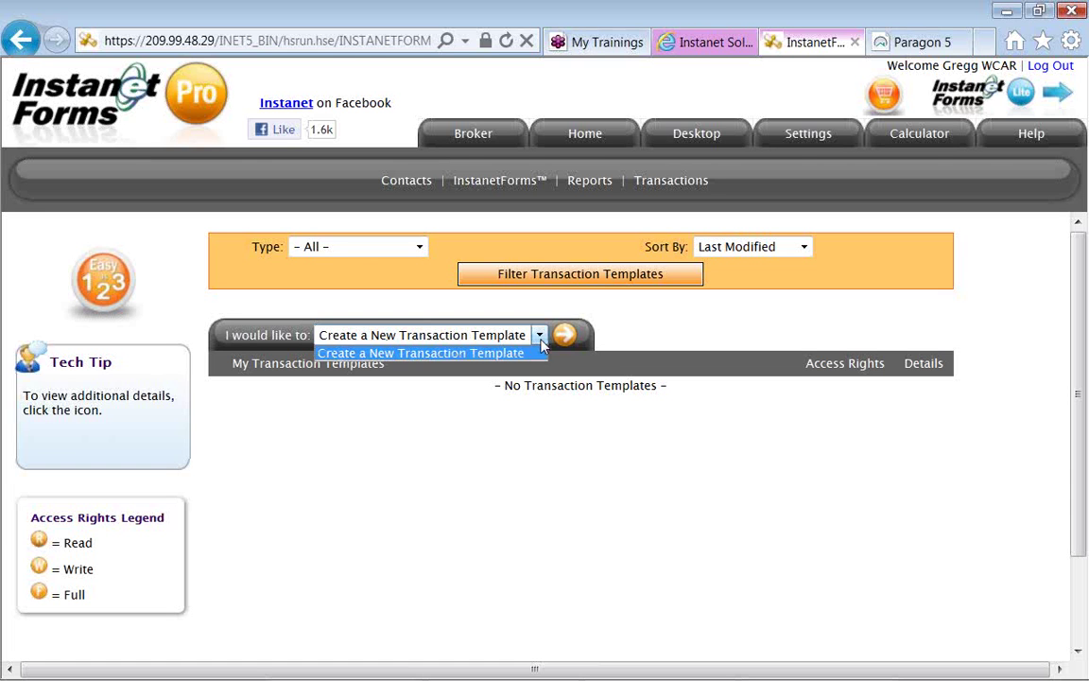
{"action": "left_click", "coordinate": [613, 341]}
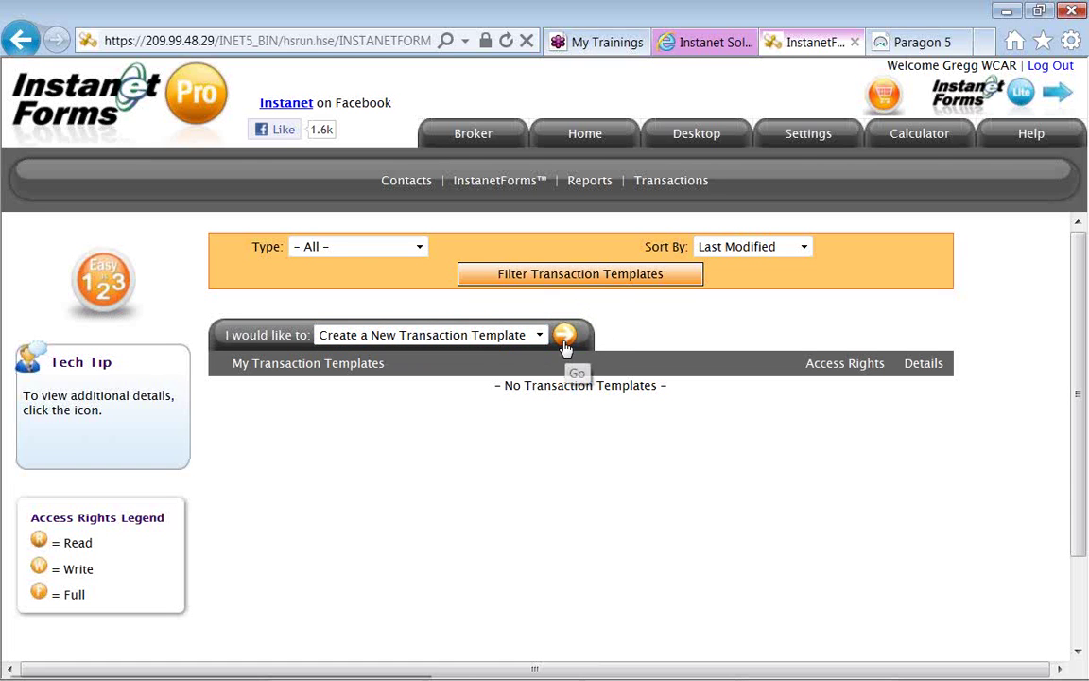
{"action": "left_click", "coordinate": [564, 338]}
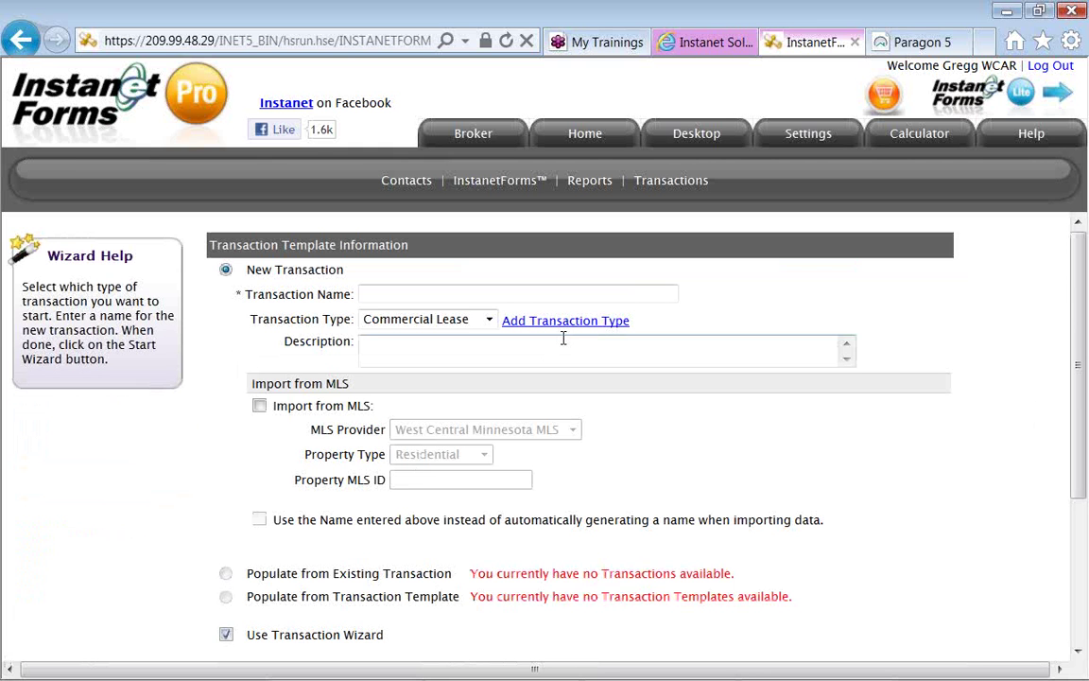
Set the Transaction Name to 'SFR Listing Prospect - Template' from the SFR autocomplete suggestions.
{"action": "left_click", "coordinate": [494, 293]}
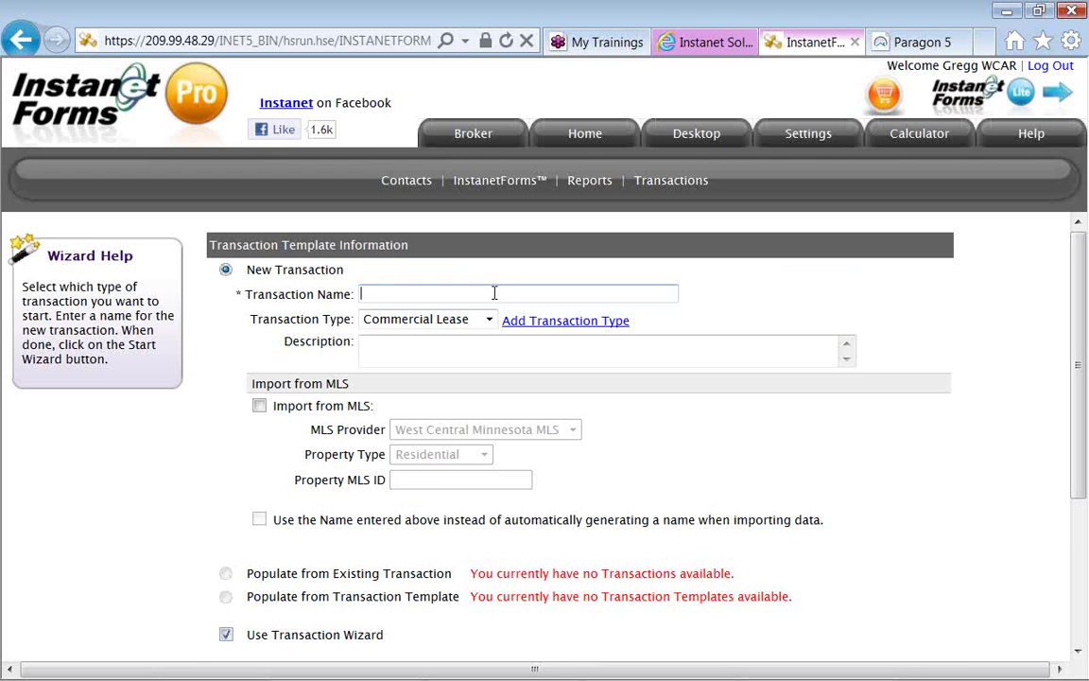
{"action": "type", "text": "SFR"}
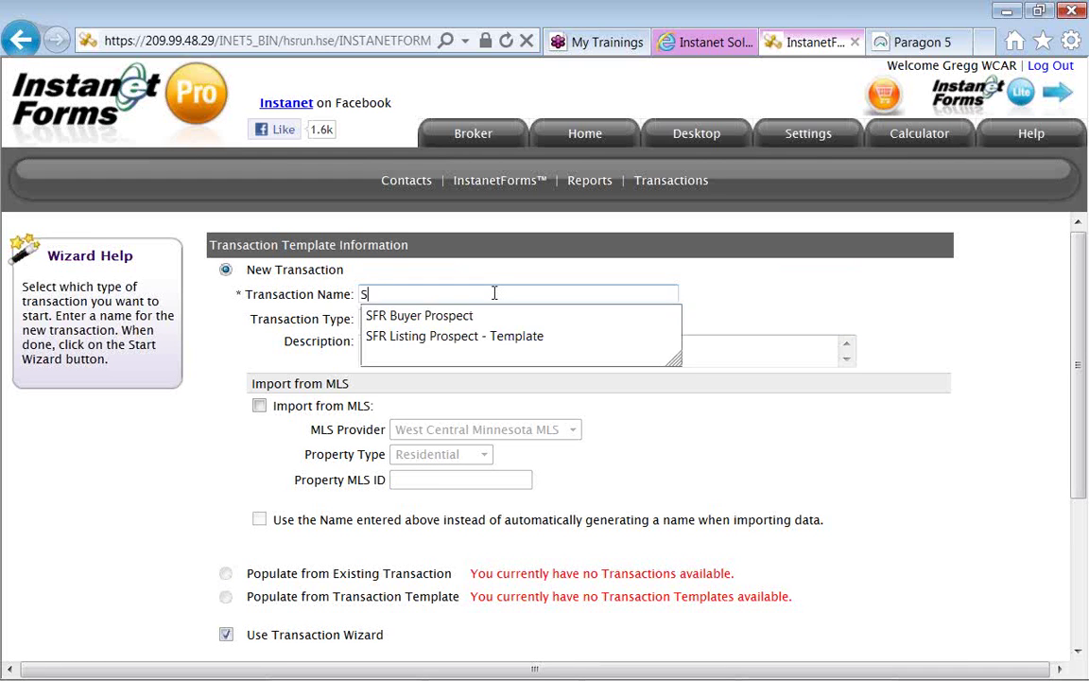
{"action": "key", "text": "Down"}
{"action": "key", "text": "Down"}
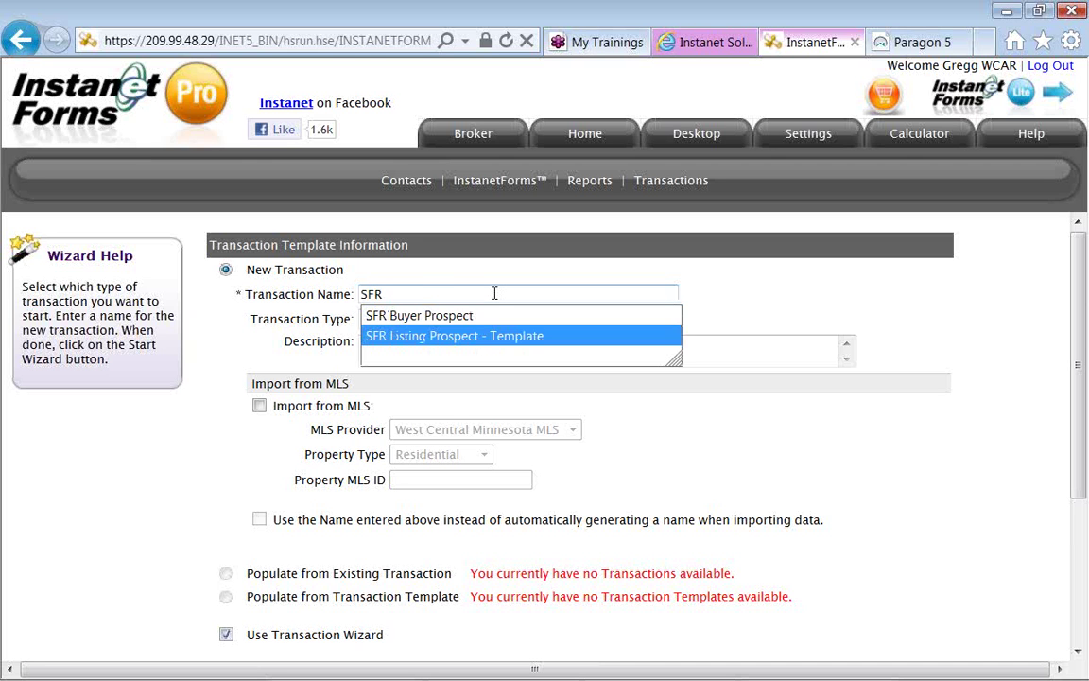
{"action": "key", "text": "Tab"}
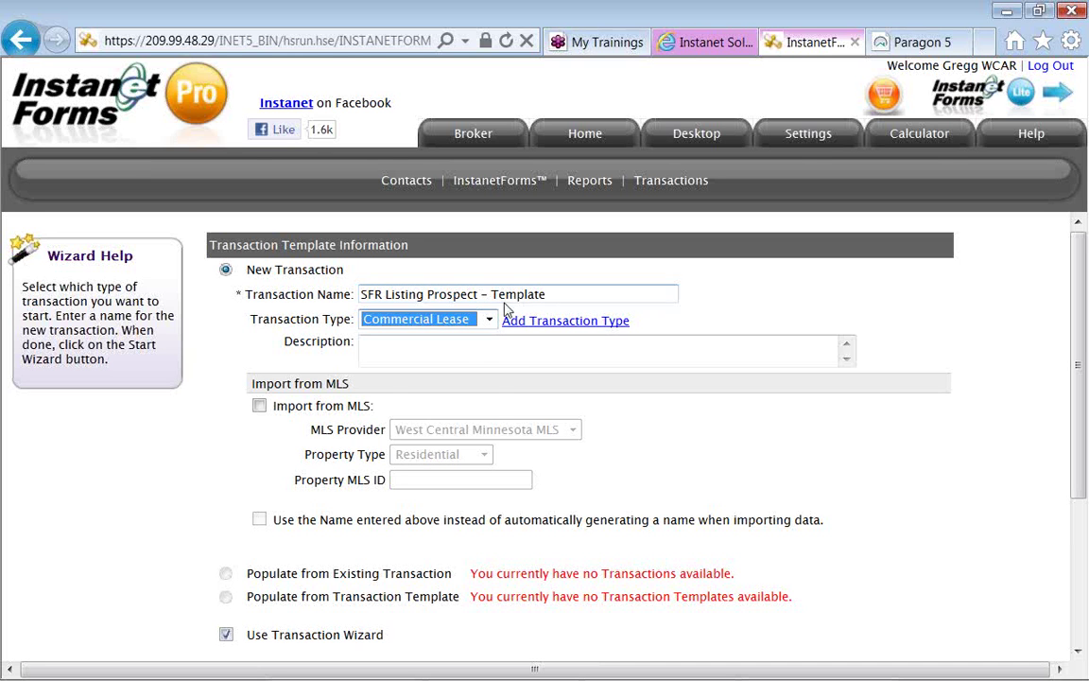
Change the template's Transaction Type from Commercial Lease to Residential Sale.
{"action": "left_click", "coordinate": [489, 319]}
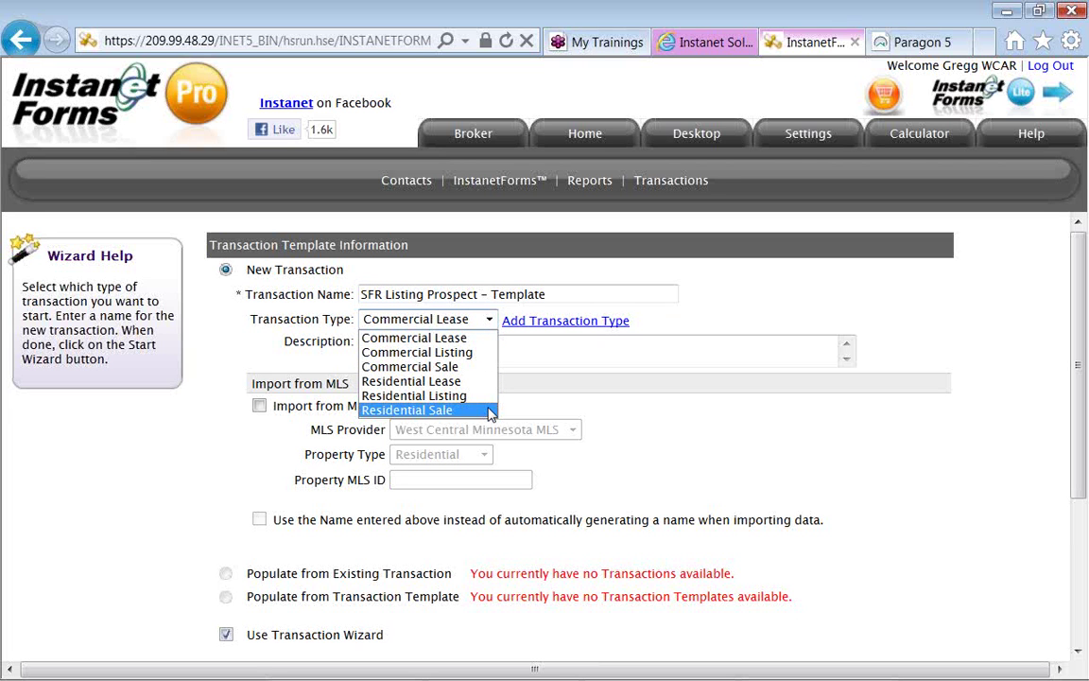
{"action": "left_click", "coordinate": [490, 413]}
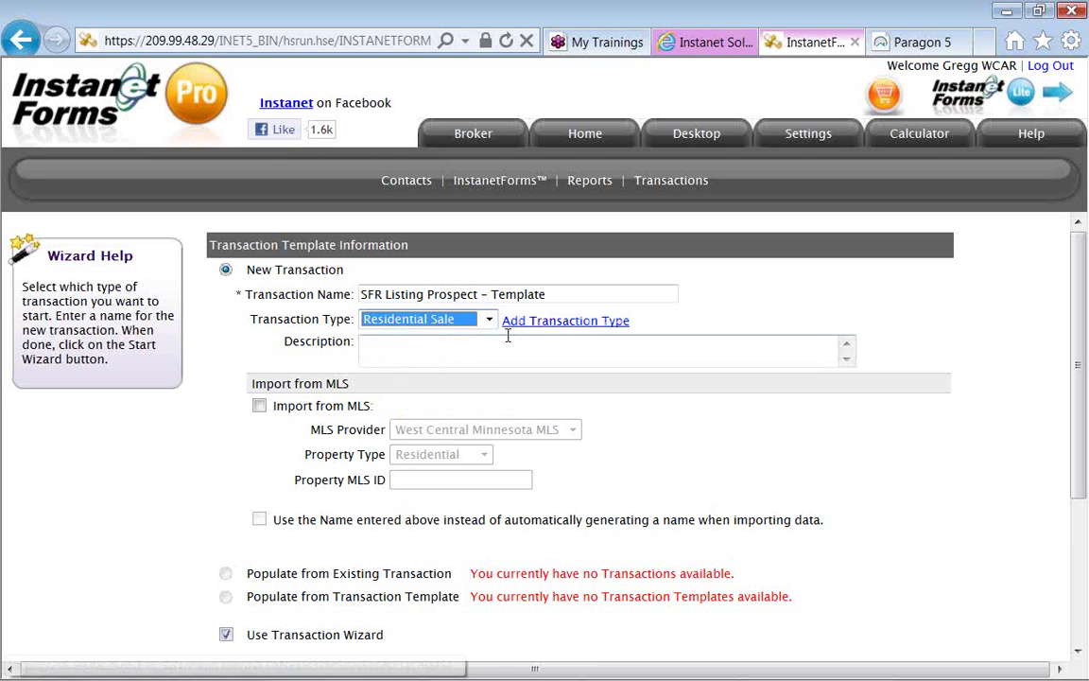
{"action": "left_click", "coordinate": [279, 471]}
Enable sharing with agents, set 'I am the' to Neither, and add the template.
{"action": "scroll", "coordinate": [278, 471], "scroll_direction": "down", "scroll_amount": 1}
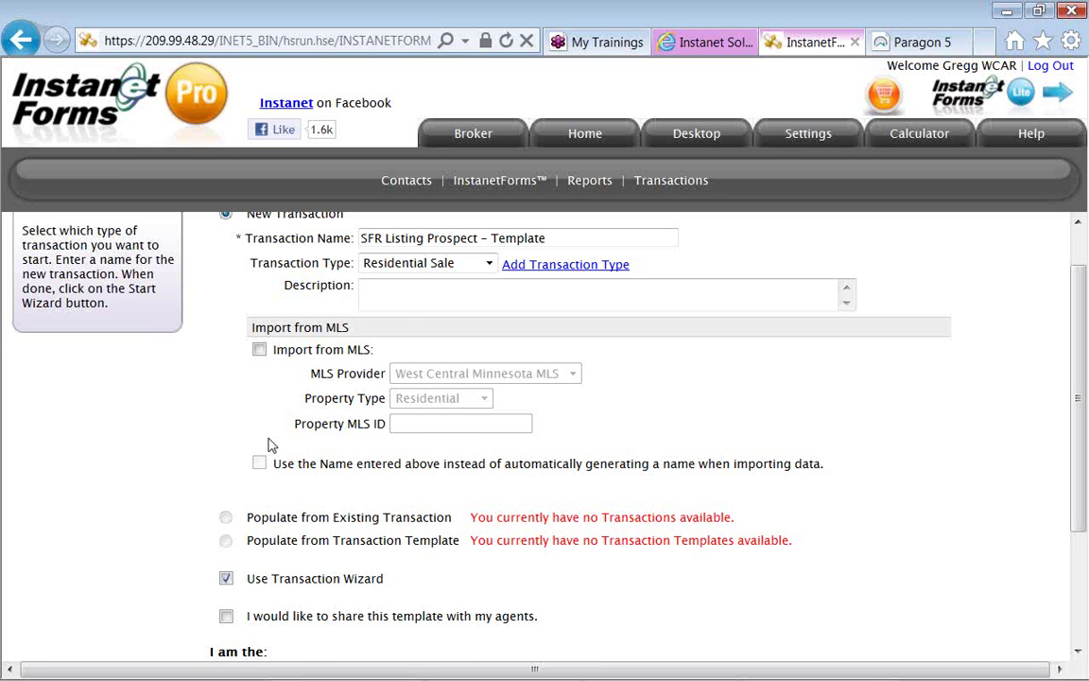
{"action": "scroll", "coordinate": [268, 444], "scroll_direction": "down", "scroll_amount": 1}
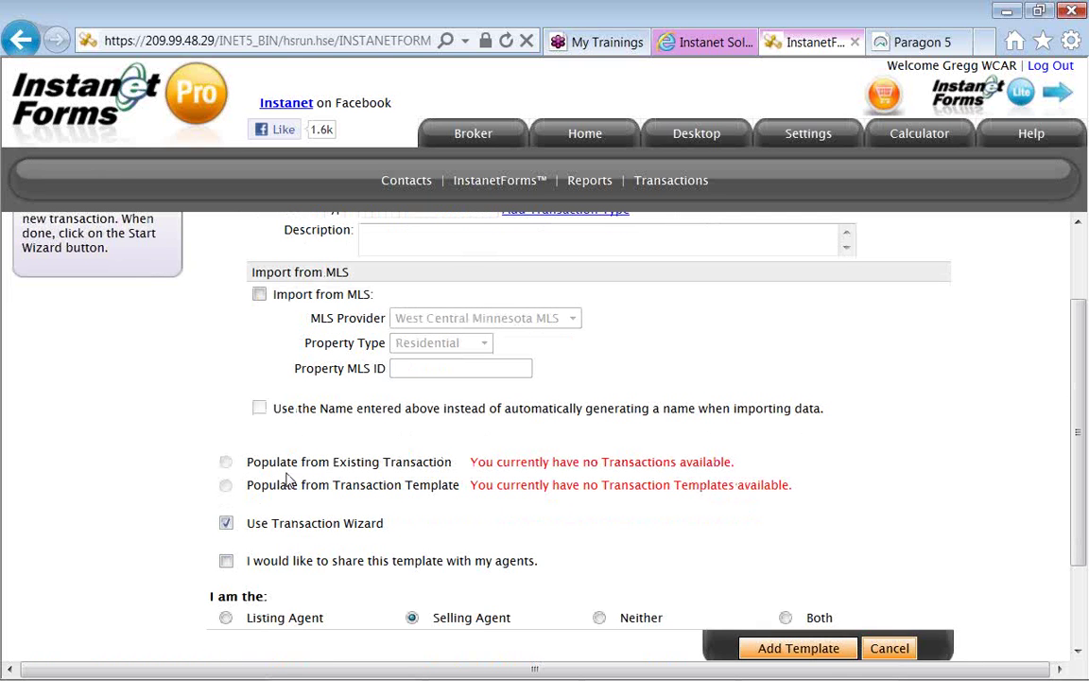
{"action": "scroll", "coordinate": [288, 481], "scroll_direction": "down", "scroll_amount": 1}
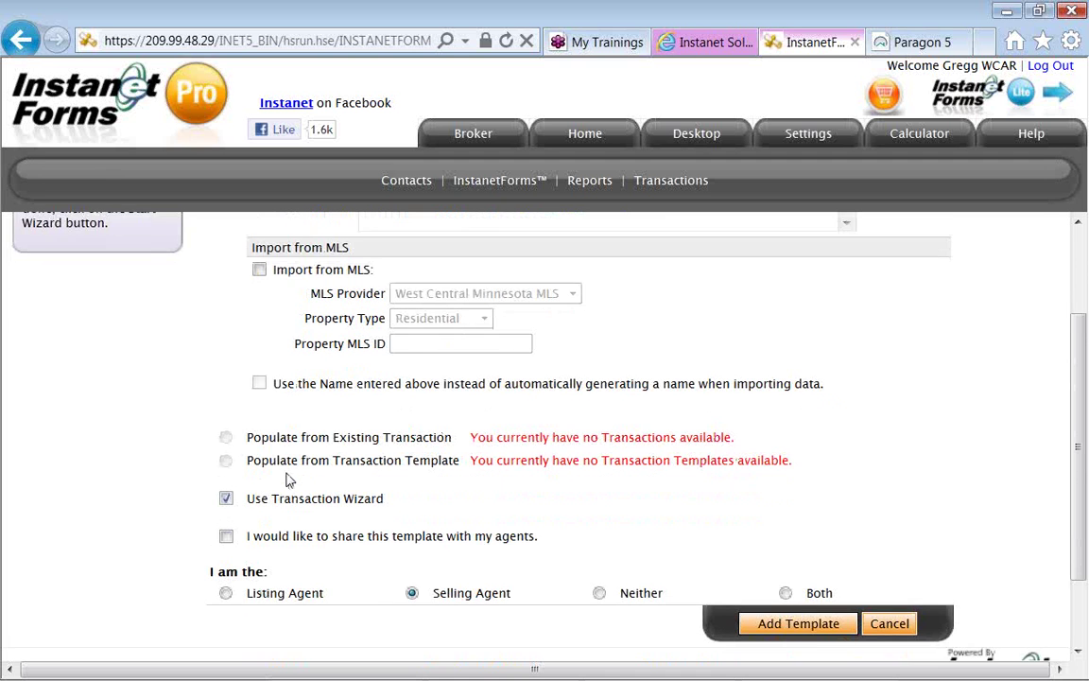
{"action": "scroll", "coordinate": [231, 492], "scroll_direction": "down", "scroll_amount": 1}
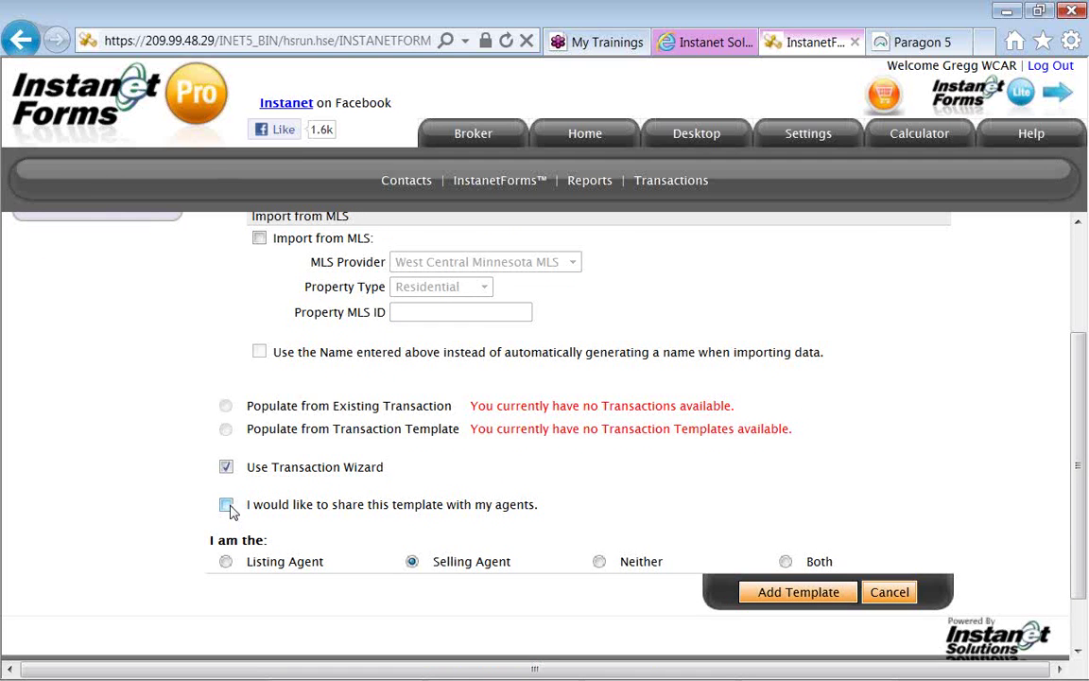
{"action": "left_click", "coordinate": [227, 506]}
{"action": "left_click", "coordinate": [600, 563]}
{"action": "left_click", "coordinate": [759, 598]}
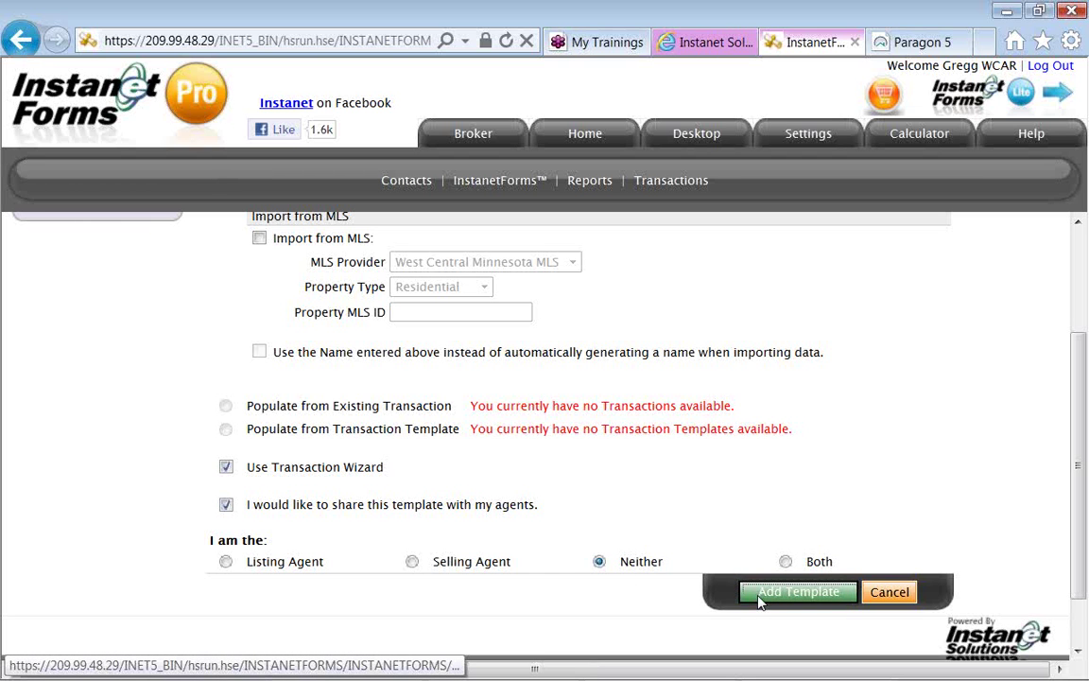
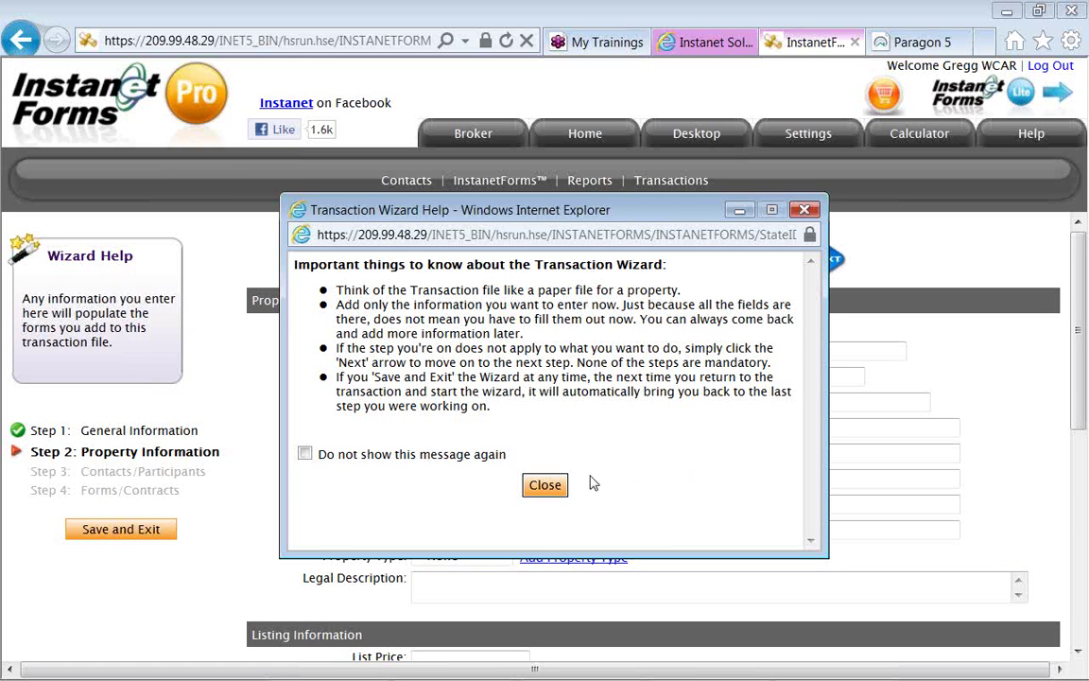
Dismiss the wizard tips, advance to Step 3: Contacts/Participants, and begin adding a new contact.
{"action": "left_click", "coordinate": [546, 487]}
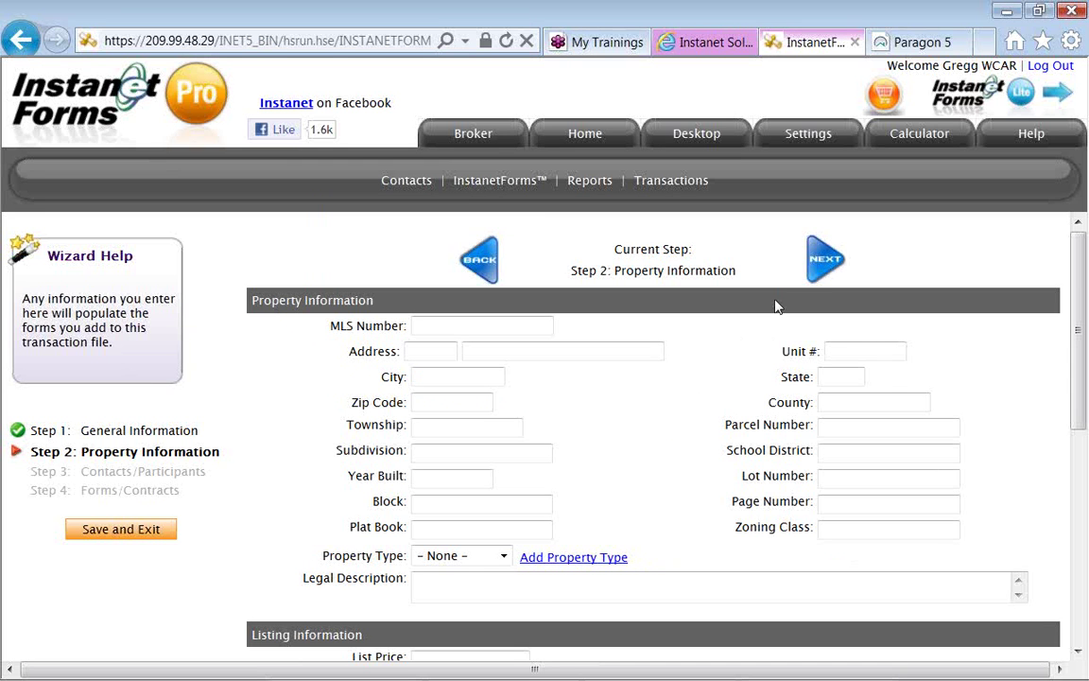
{"action": "left_click", "coordinate": [811, 275]}
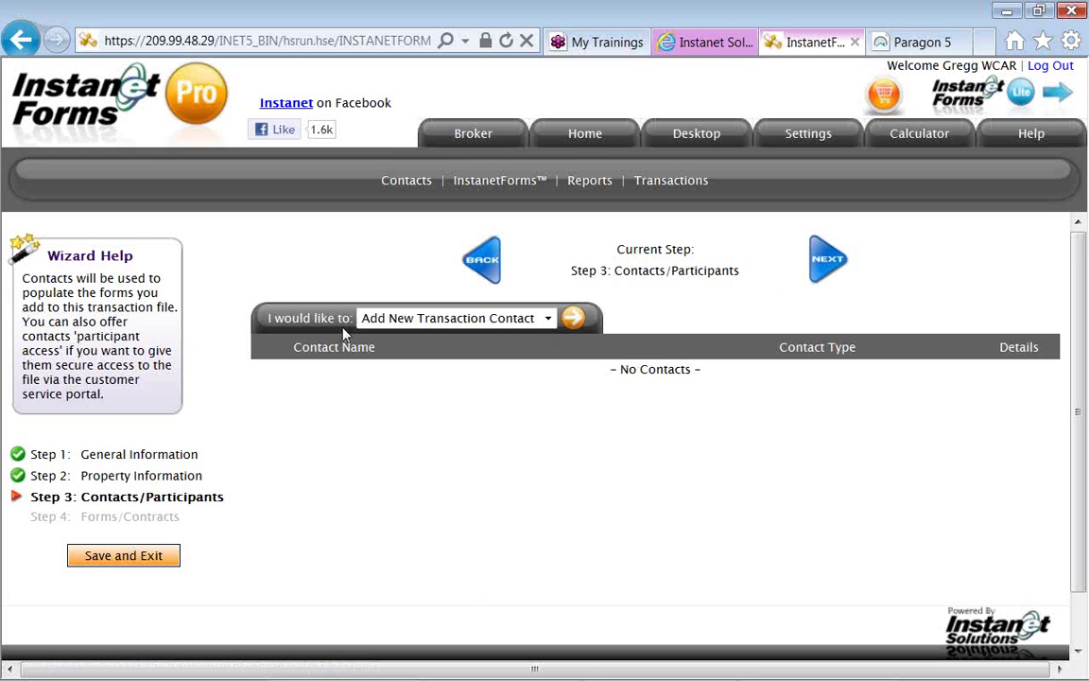
{"action": "left_click", "coordinate": [571, 326]}
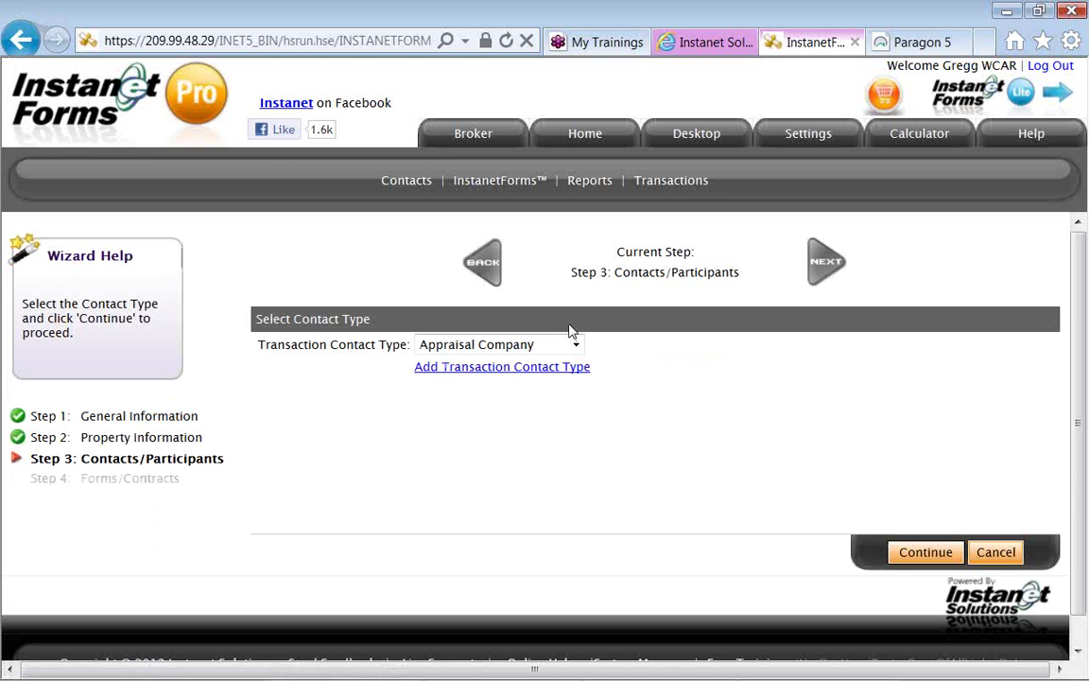
Create a Buyer contact with first name 'Replace with' and last name 'Buyers Name', then save it.
{"action": "left_click", "coordinate": [575, 345]}
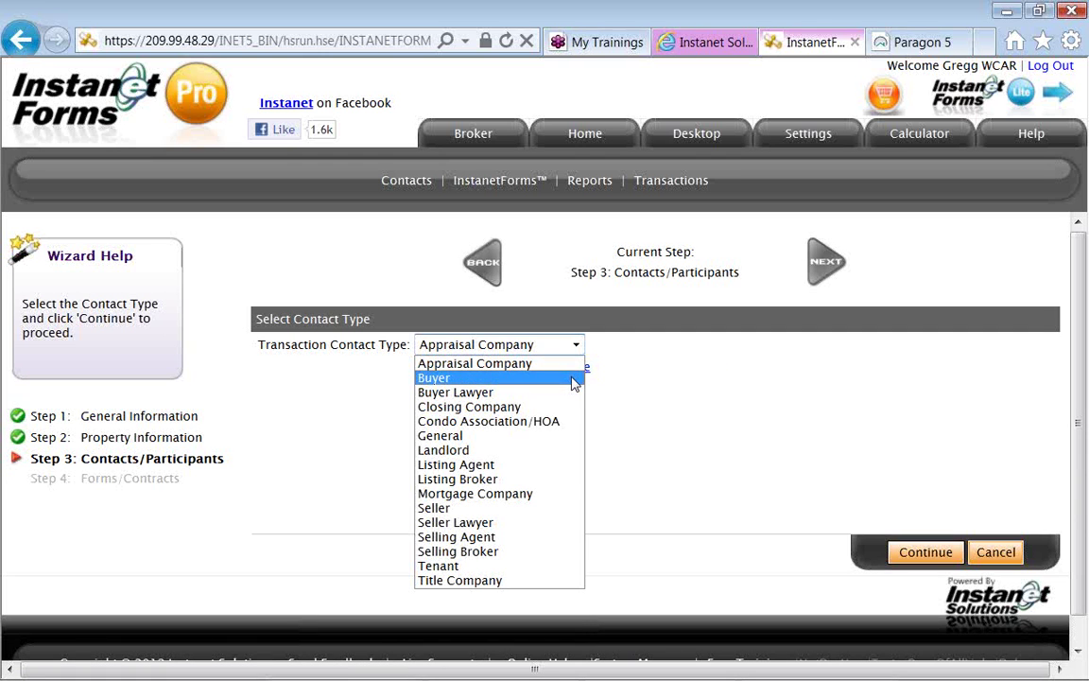
{"action": "left_click", "coordinate": [574, 379]}
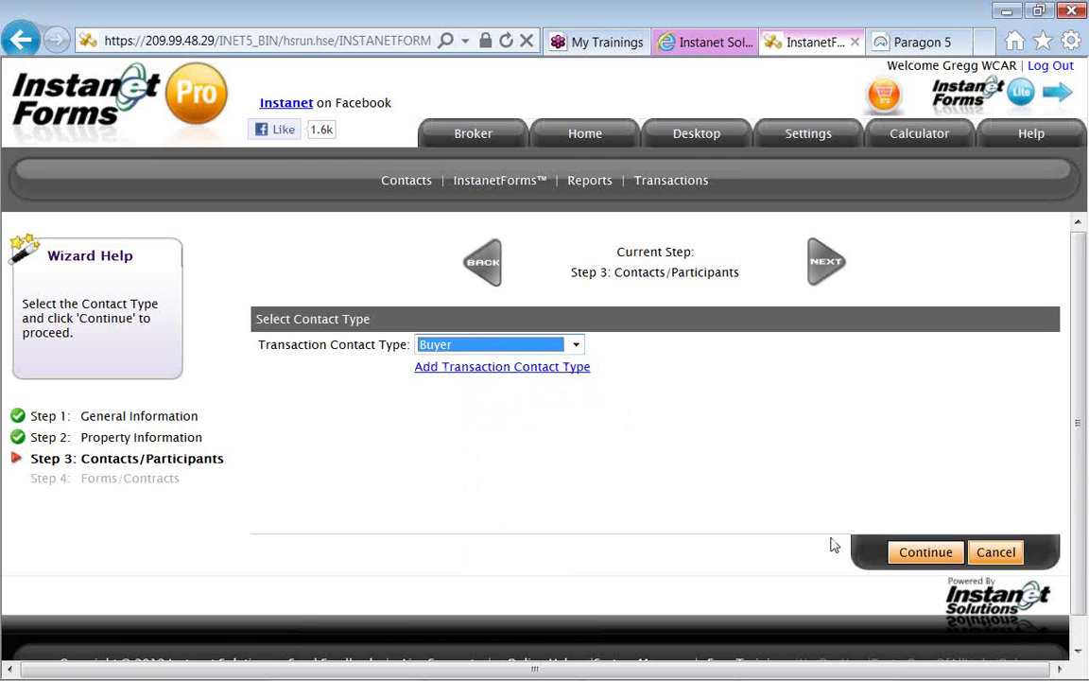
{"action": "left_click", "coordinate": [899, 556]}
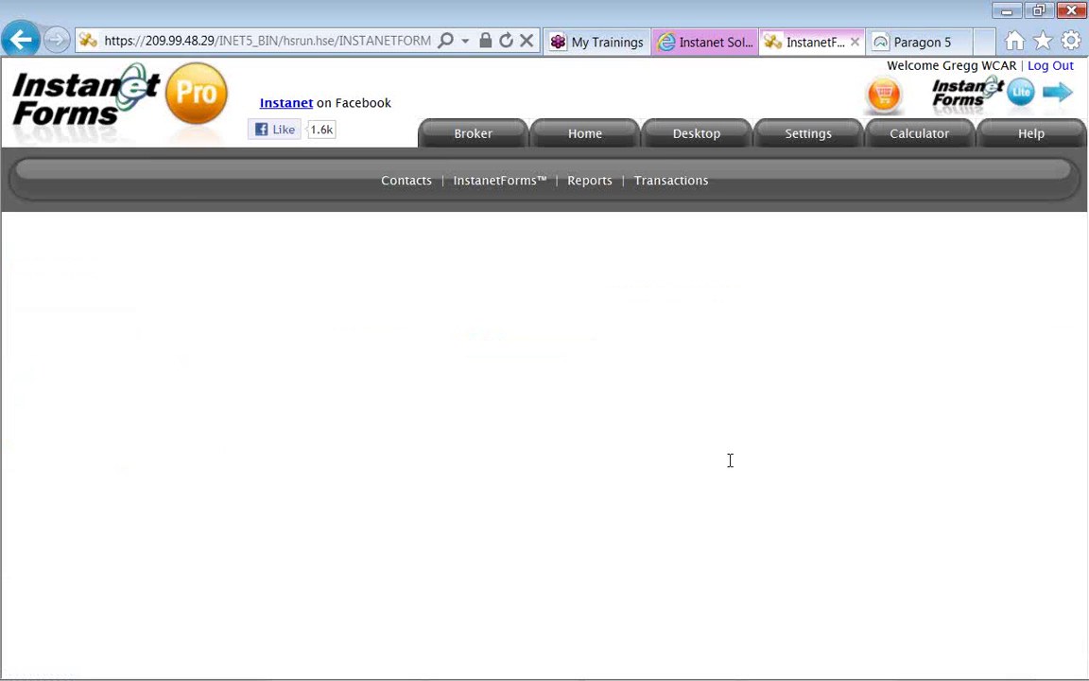
{"action": "left_click", "coordinate": [432, 347]}
{"action": "type", "text": "Replace with"}
{"action": "key", "text": "Tab"}
{"action": "key", "text": "Tab"}
{"action": "type", "text": "Buyer"}
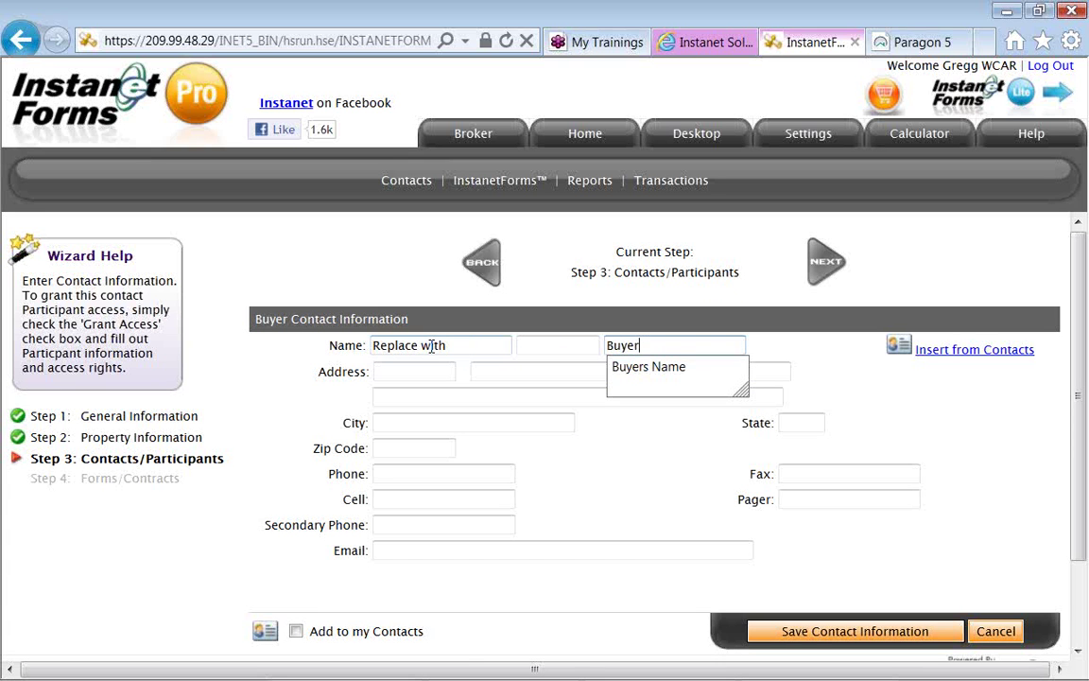
{"action": "key", "text": "Down"}
{"action": "key", "text": "Tab"}
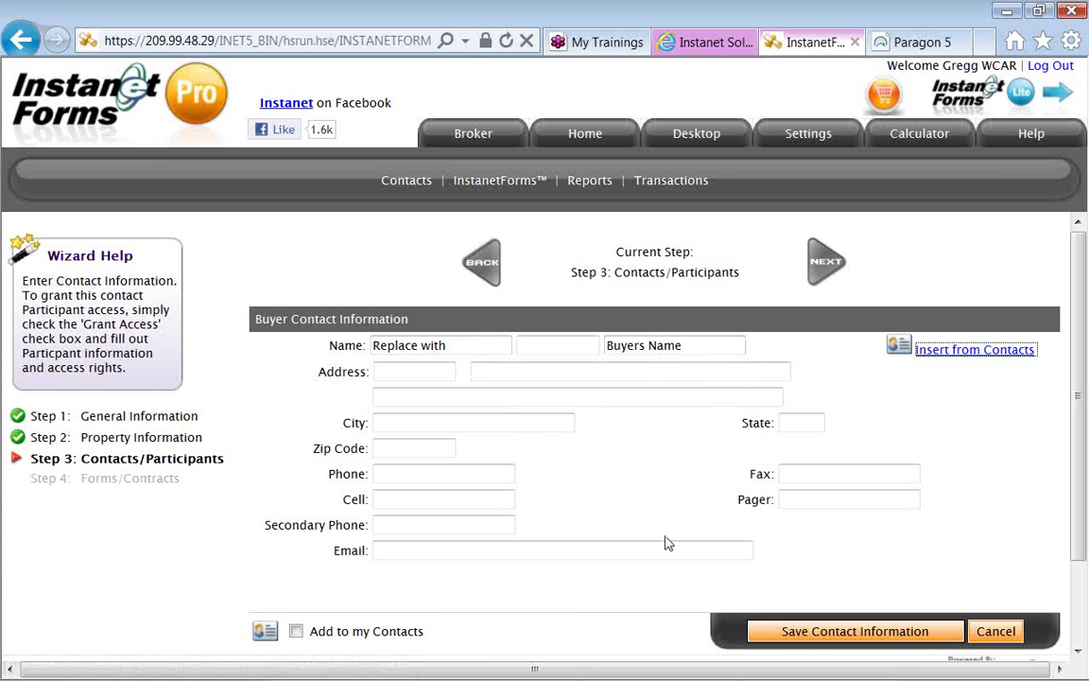
{"action": "left_click", "coordinate": [766, 633]}
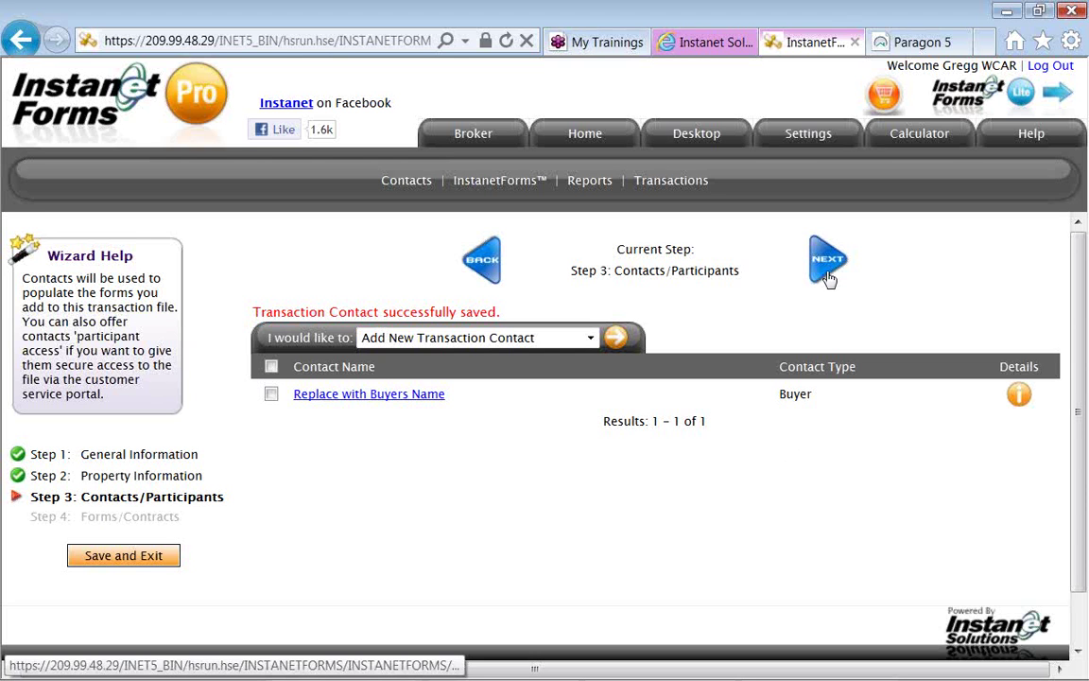
Move to Step 4: Forms/Contracts and start adding new forms to the transaction.
{"action": "left_click", "coordinate": [827, 261]}
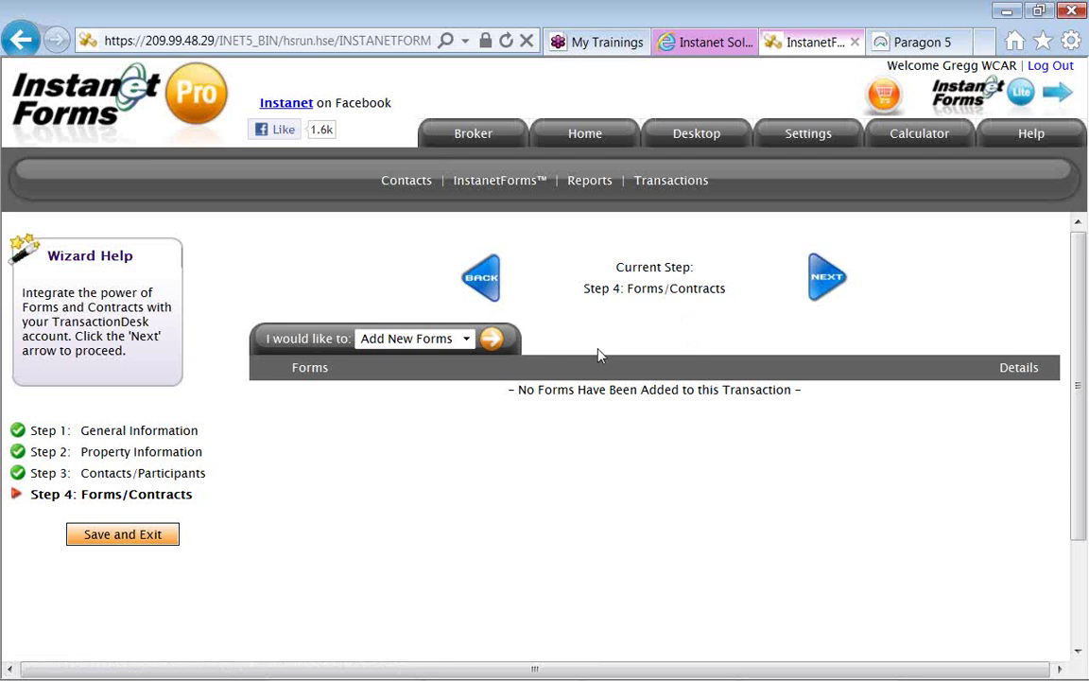
{"action": "left_click", "coordinate": [824, 294]}
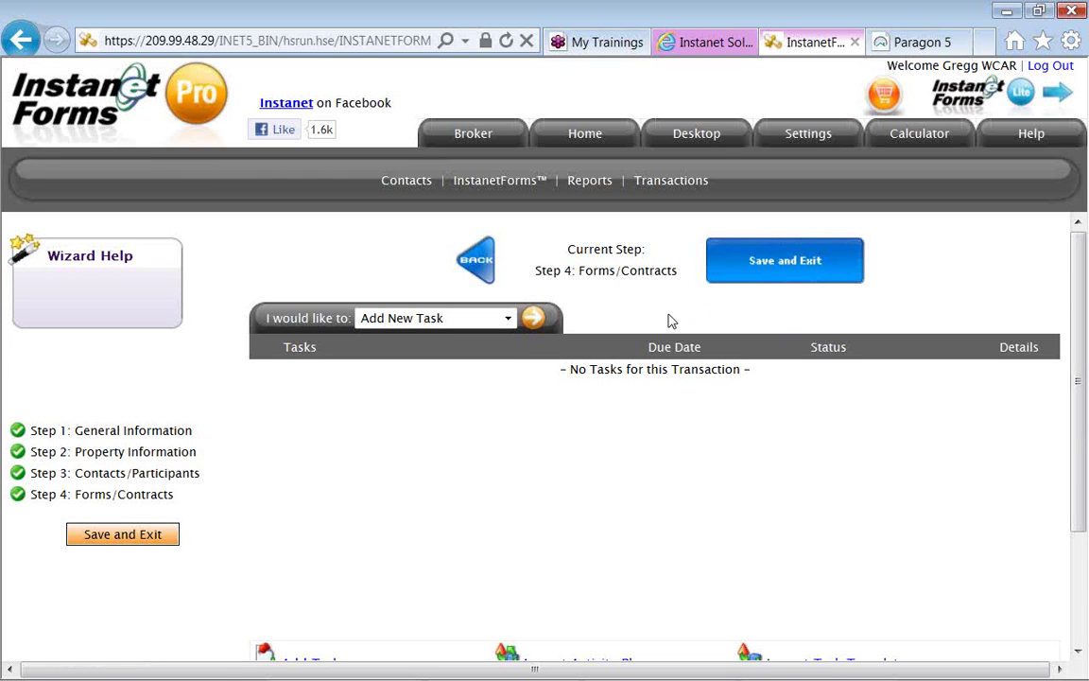
{"action": "left_click", "coordinate": [146, 497]}
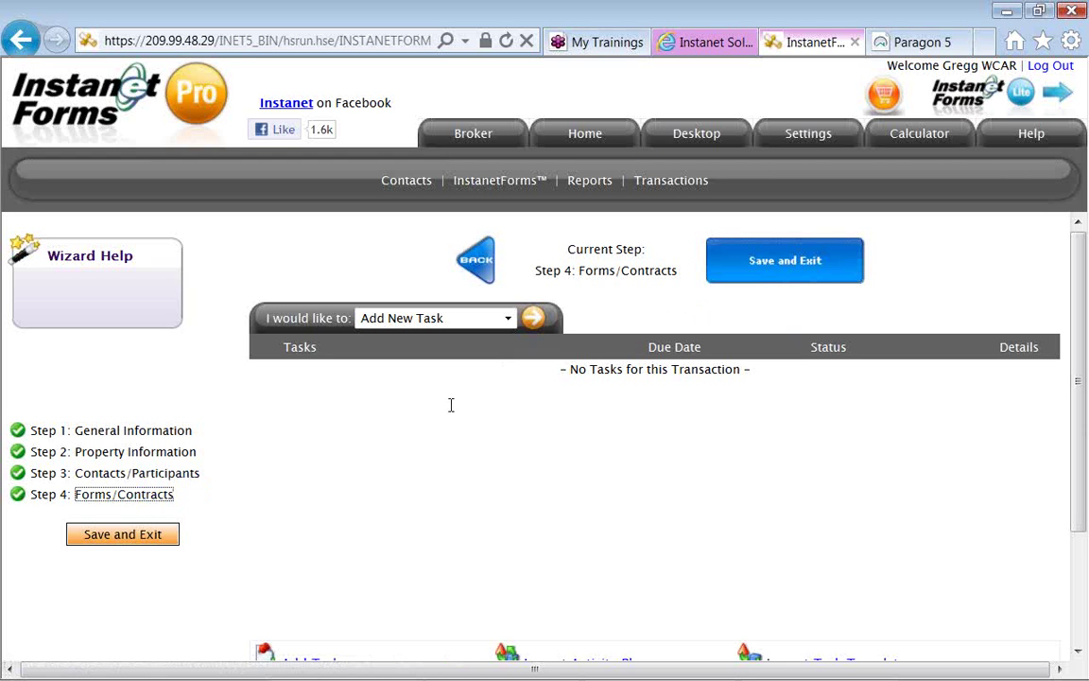
{"action": "left_click", "coordinate": [479, 271]}
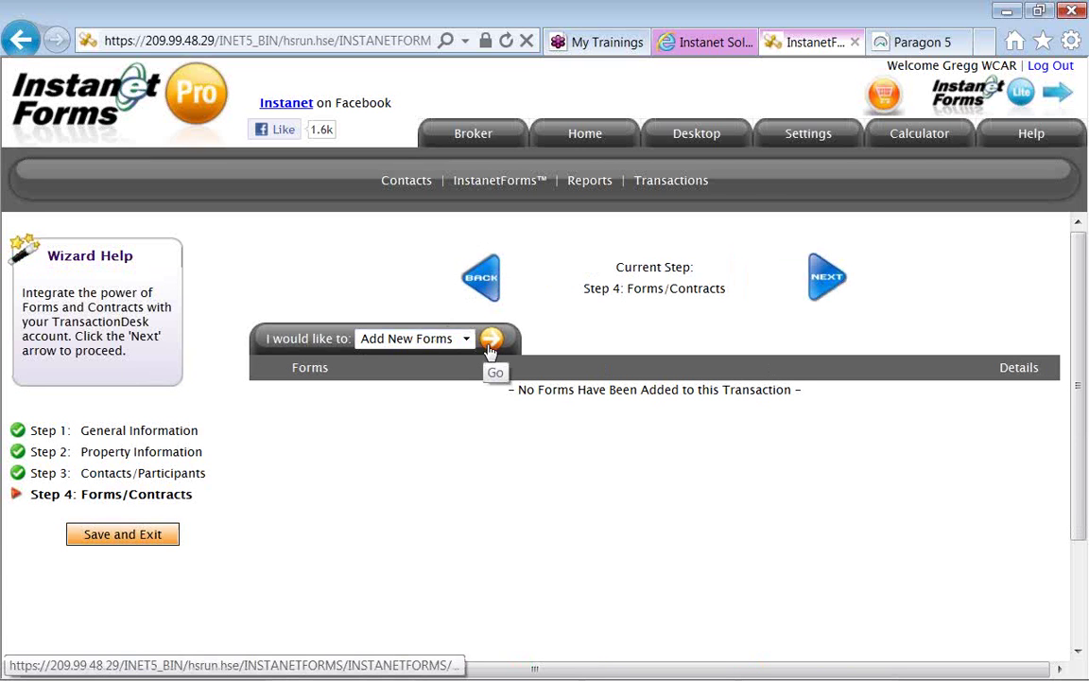
{"action": "left_click", "coordinate": [490, 350]}
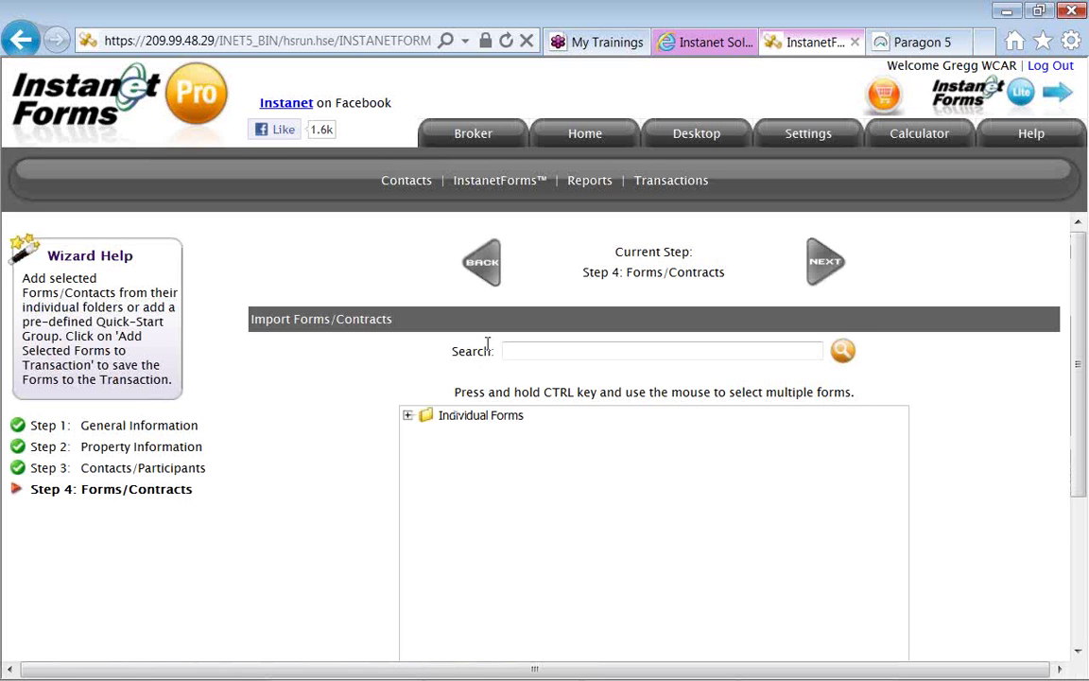
Expand Individual Forms > Residential Sale (MN) and select Agency Relationships and Buyer's Financial Disclosure Statement.
{"action": "scroll", "coordinate": [488, 343], "scroll_direction": "down", "scroll_amount": 1}
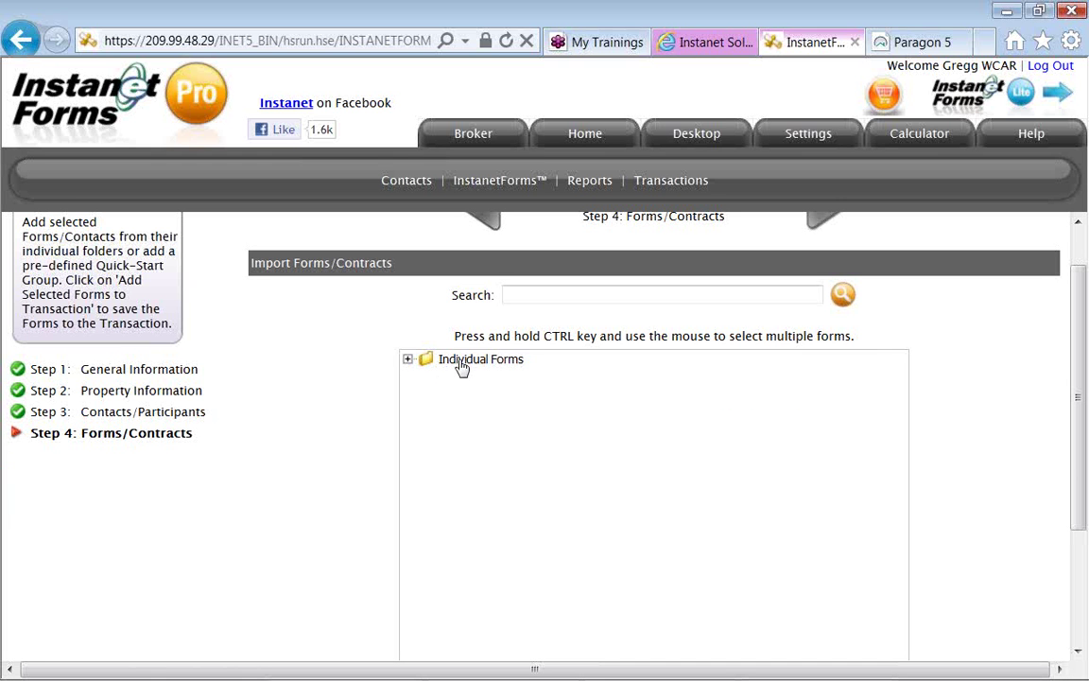
{"action": "double_click", "coordinate": [462, 360]}
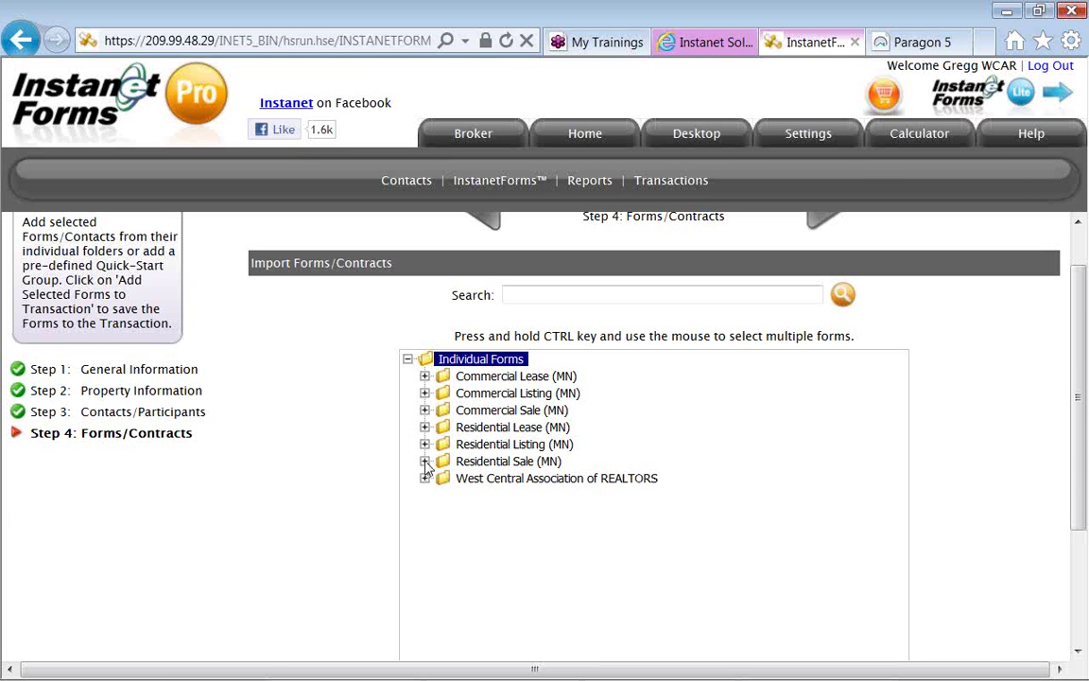
{"action": "left_click", "coordinate": [425, 461]}
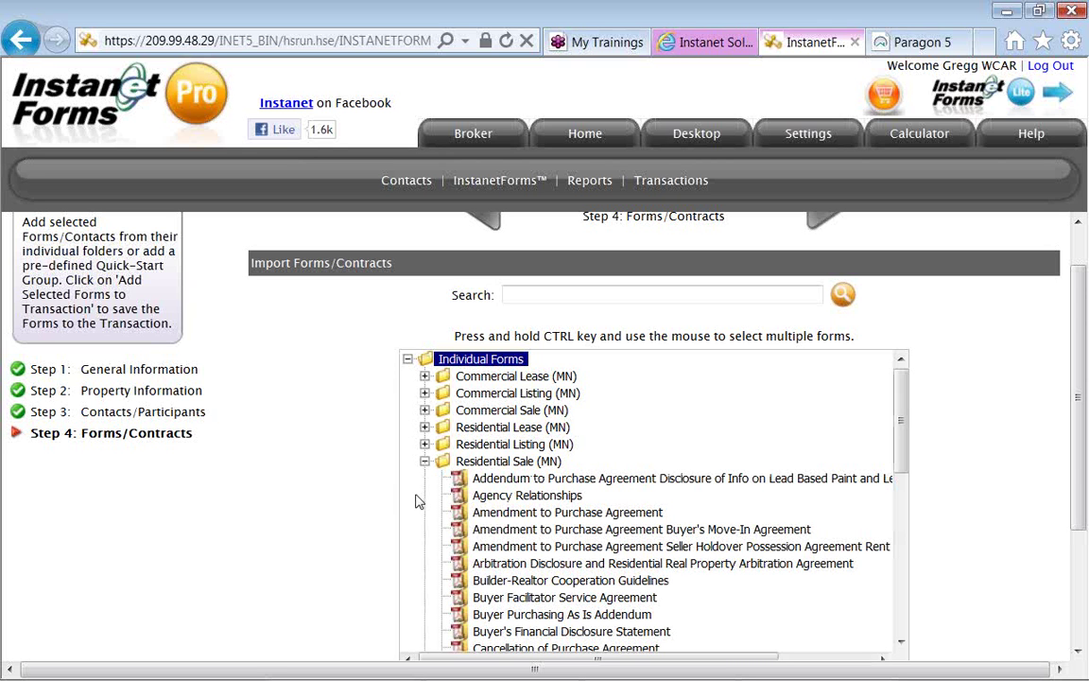
{"action": "scroll", "coordinate": [419, 501], "scroll_direction": "down", "scroll_amount": 1}
{"action": "scroll", "coordinate": [419, 501], "scroll_direction": "down", "scroll_amount": 1}
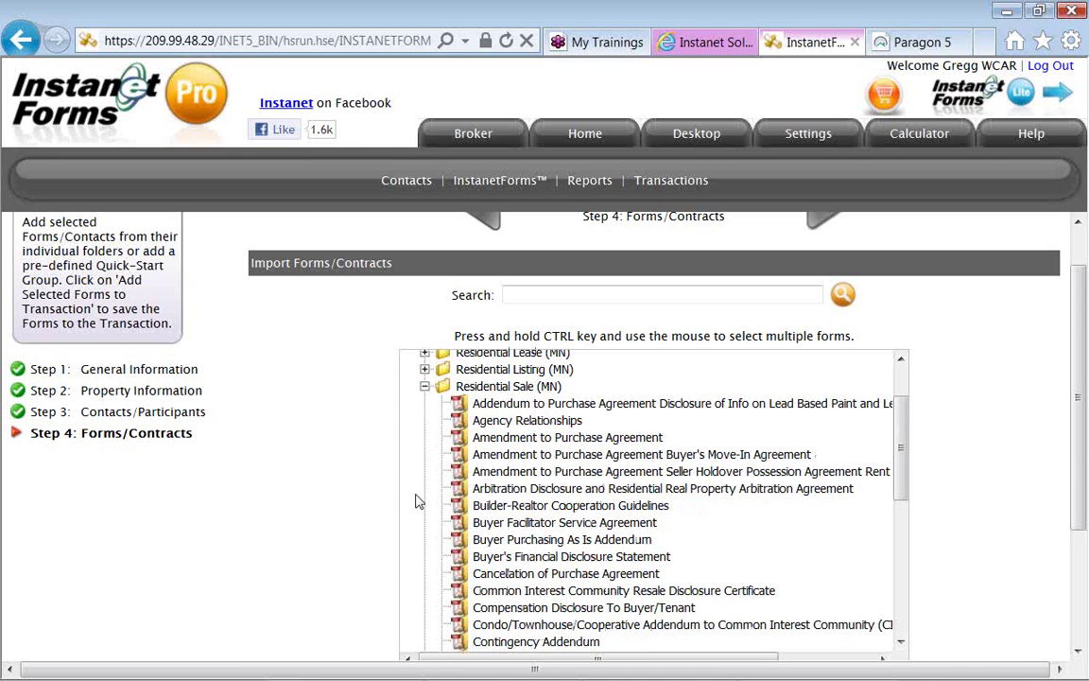
{"action": "left_click", "coordinate": [501, 425]}
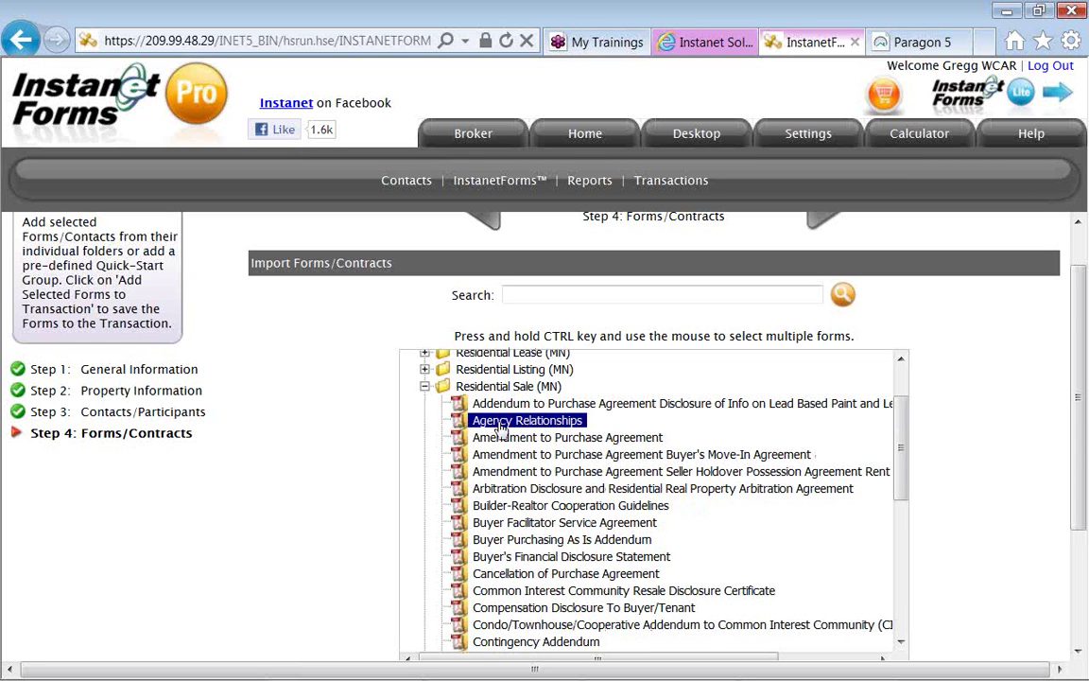
{"action": "left_click_drag", "start_coordinate": [456, 338], "coordinate": [572, 352]}
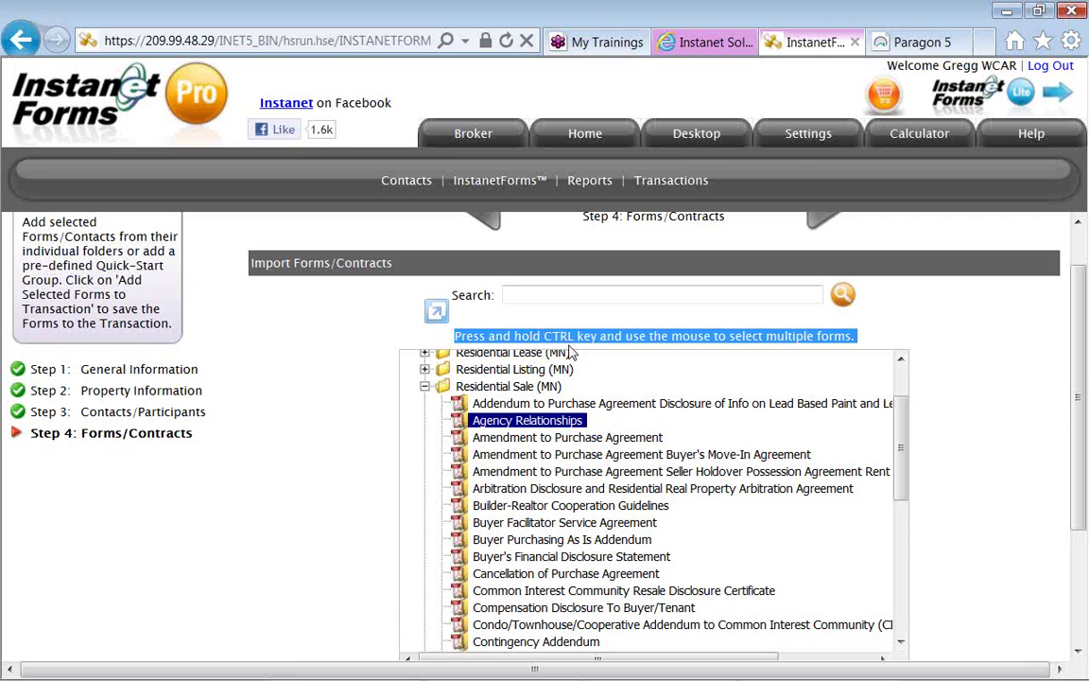
{"action": "left_click", "coordinate": [608, 343]}
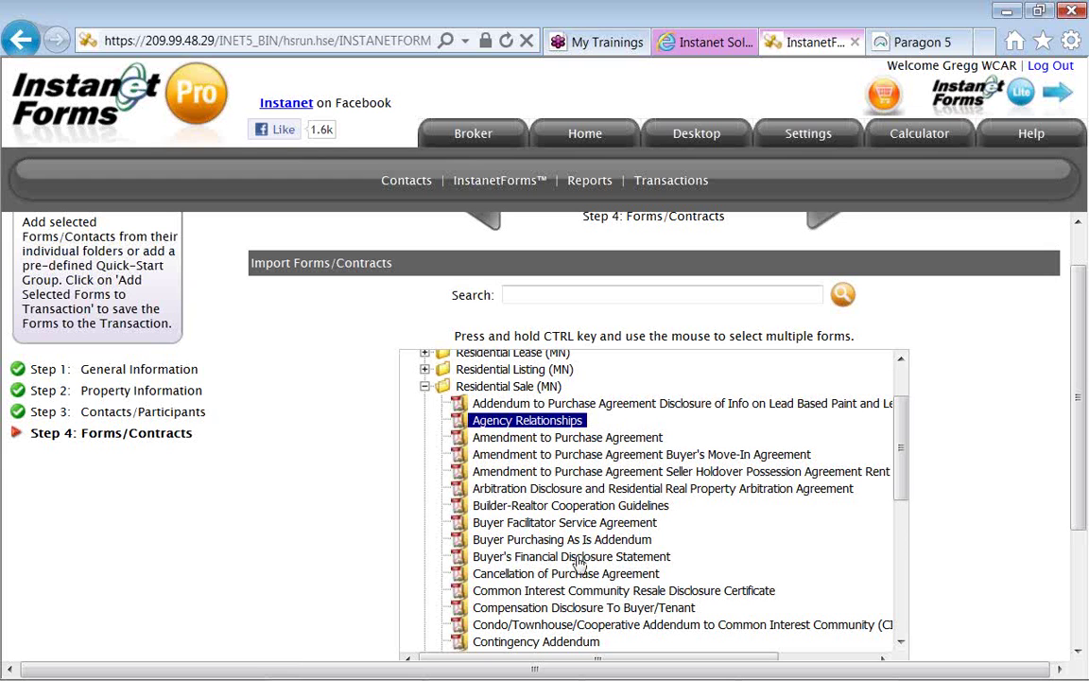
{"action": "left_click", "coordinate": [579, 557], "text": "ctrl"}
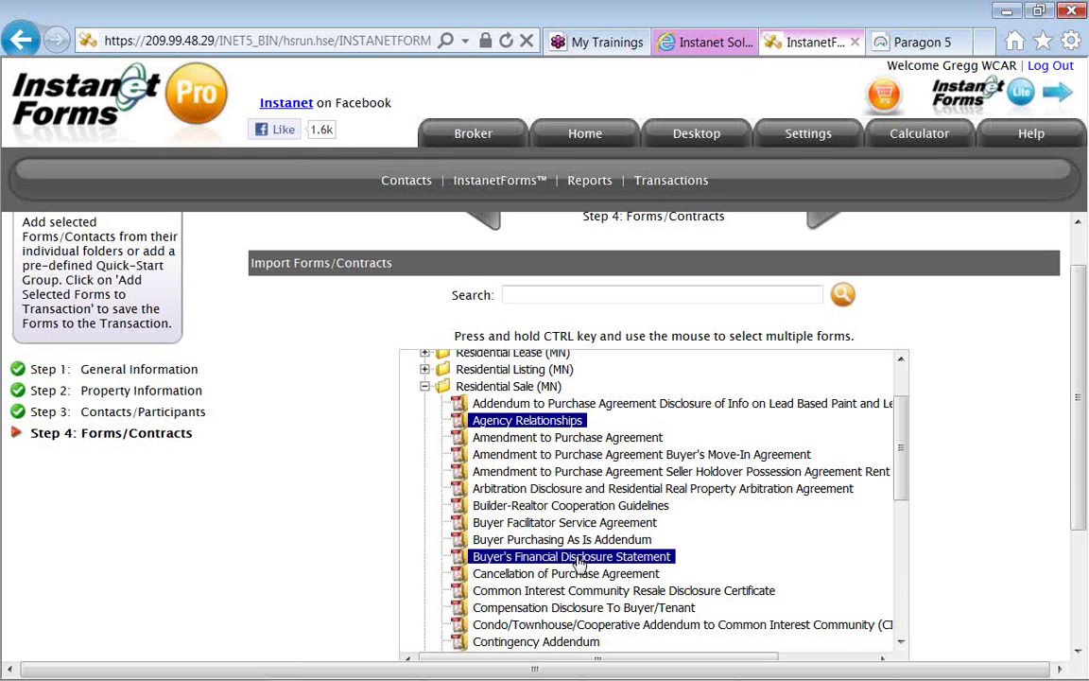
Also select the Exclusive Right to Represent Buyer contract, conventional financing addendum and Purchase Agreement.
{"action": "scroll", "coordinate": [579, 561], "scroll_direction": "down", "scroll_amount": 2}
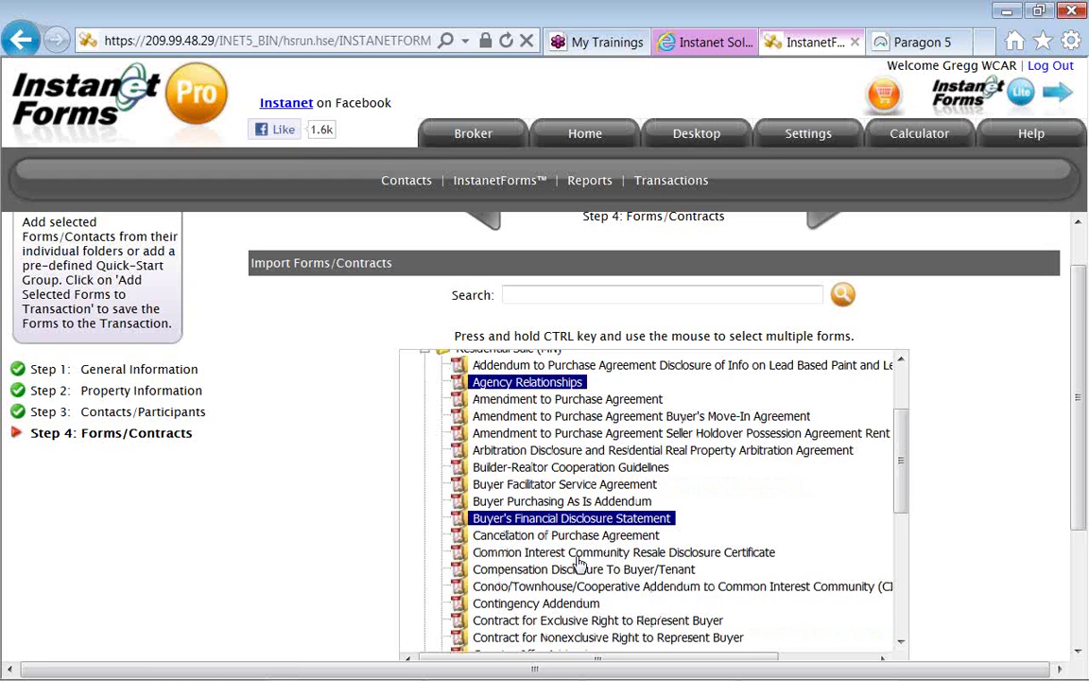
{"action": "scroll", "coordinate": [580, 562], "scroll_direction": "down", "scroll_amount": 2}
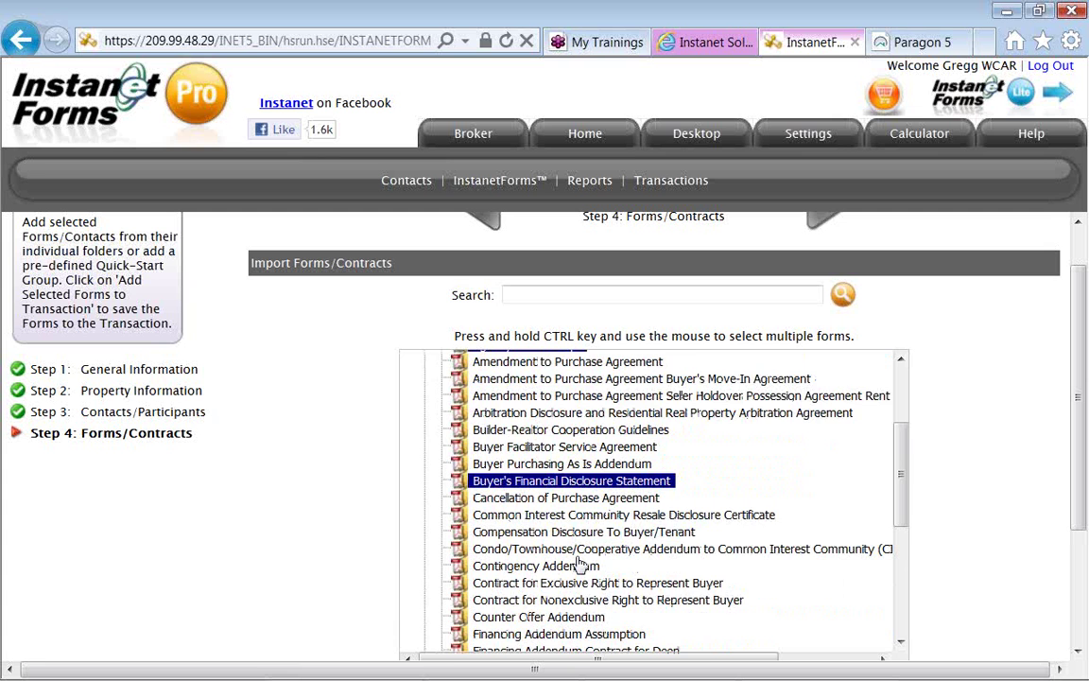
{"action": "scroll", "coordinate": [579, 563], "scroll_direction": "down", "scroll_amount": 2}
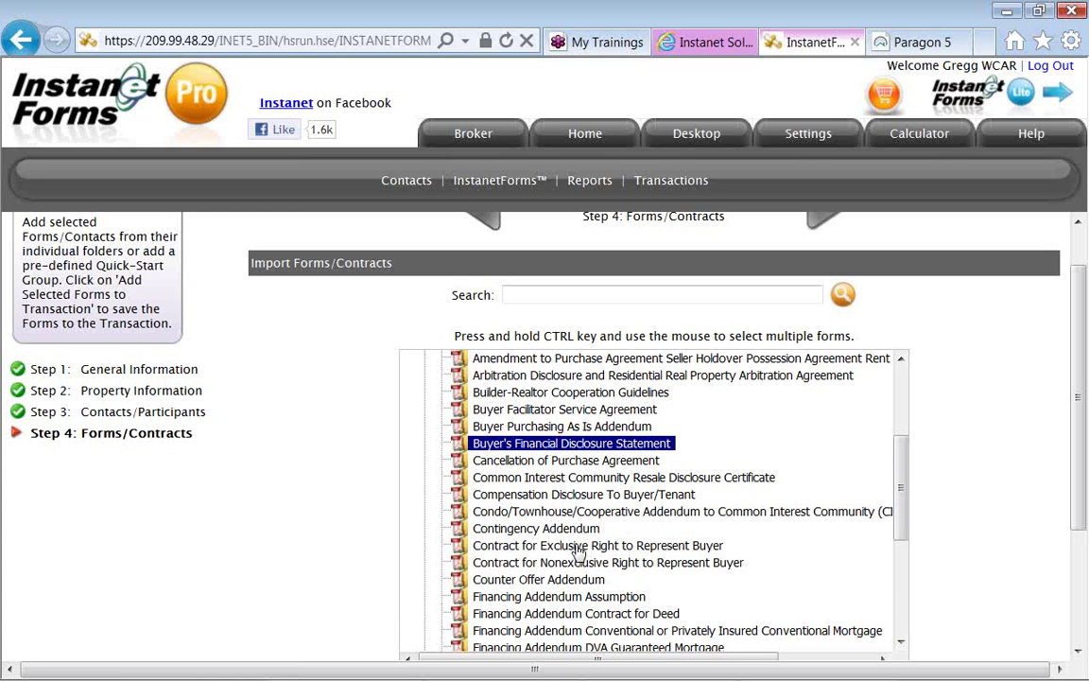
{"action": "left_click", "coordinate": [580, 548], "text": "ctrl"}
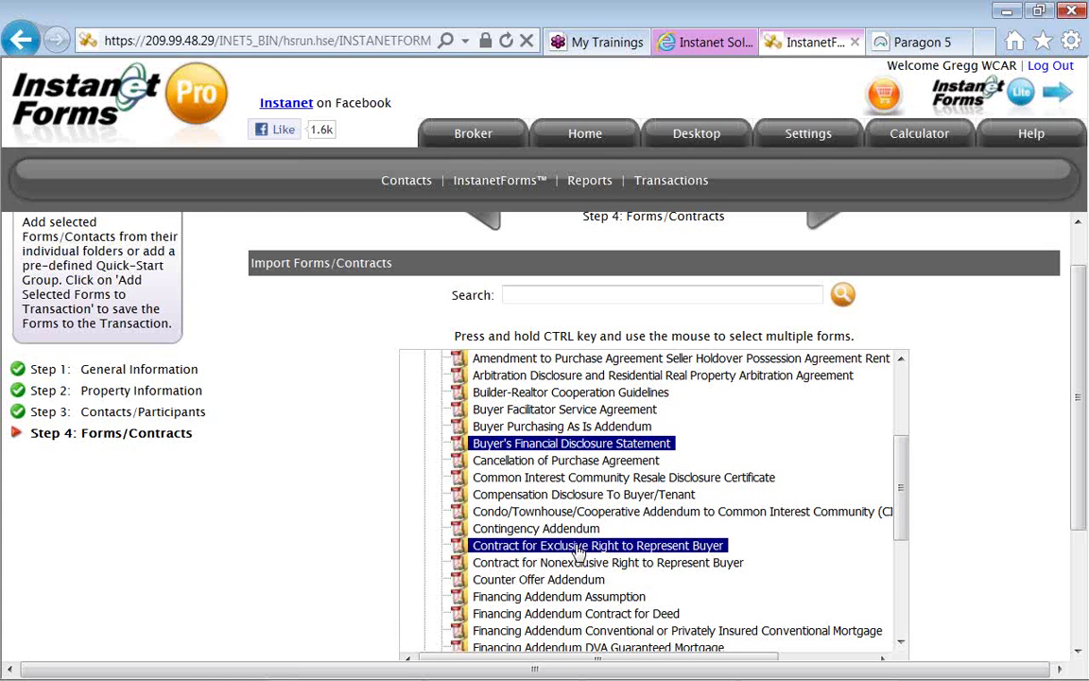
{"action": "scroll", "coordinate": [580, 550], "scroll_direction": "down", "scroll_amount": 5}
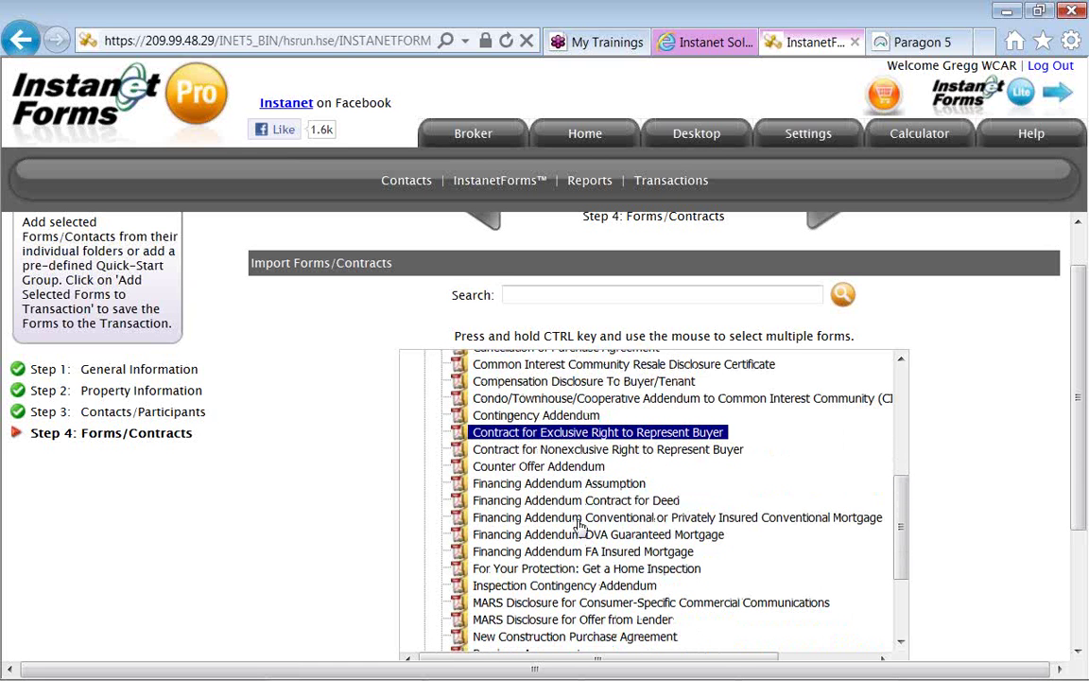
{"action": "left_click", "coordinate": [580, 518], "text": "ctrl"}
{"action": "scroll", "coordinate": [579, 526], "scroll_direction": "down", "scroll_amount": 1}
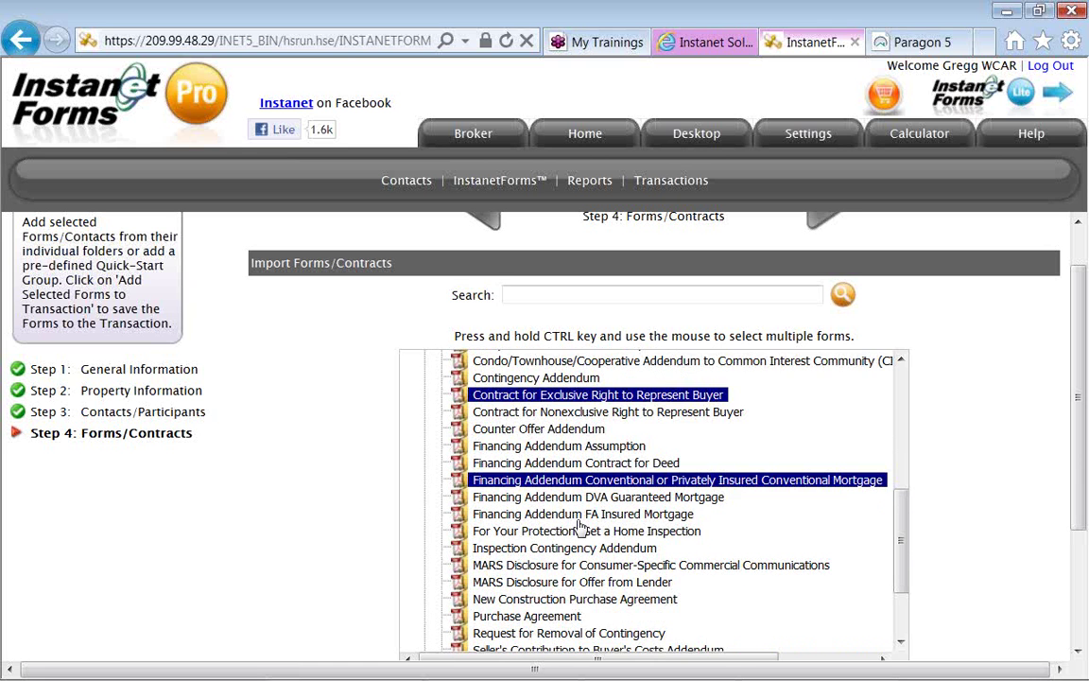
{"action": "scroll", "coordinate": [580, 526], "scroll_direction": "down", "scroll_amount": 2}
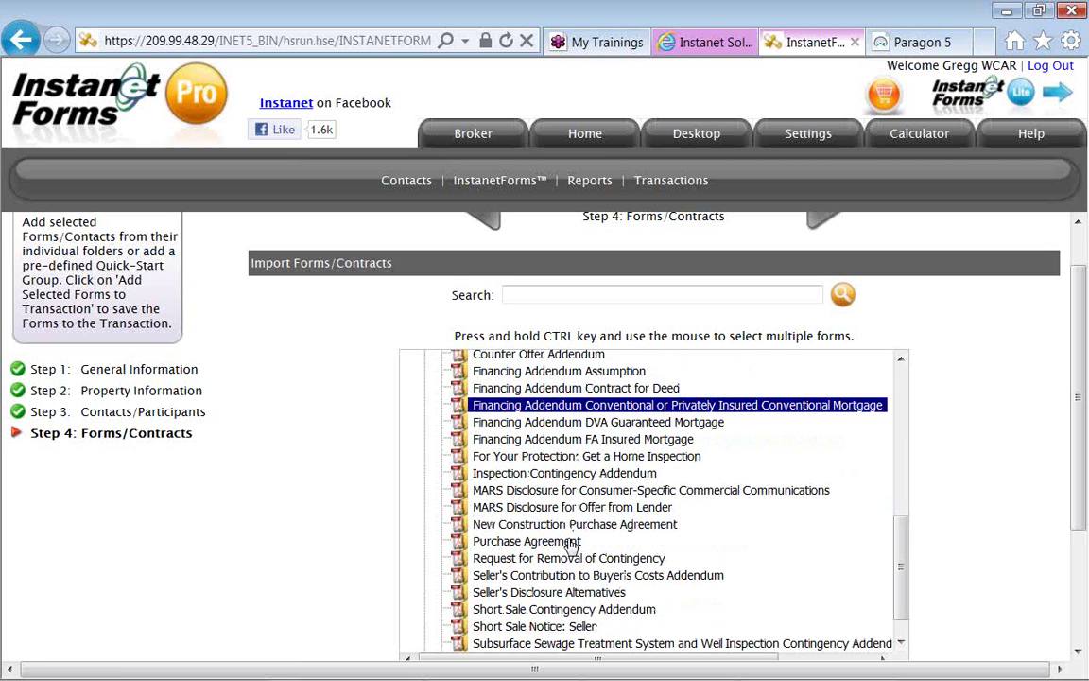
{"action": "left_click", "coordinate": [572, 543], "text": "ctrl"}
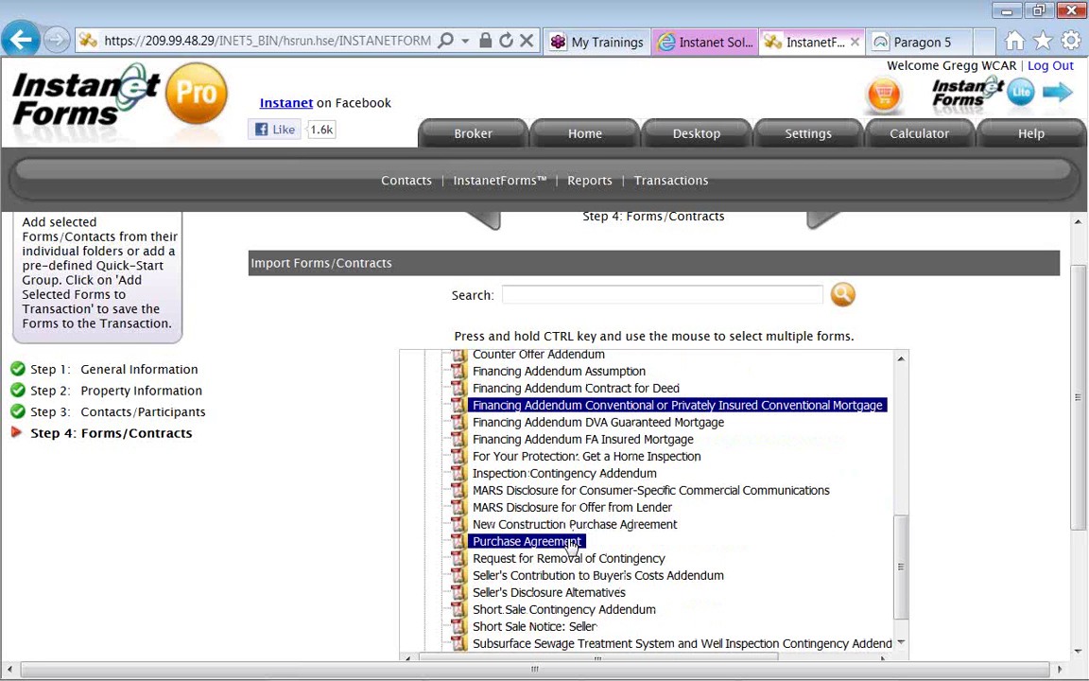
Add the sewage and well inspection addendum to the selection and import all selected forms.
{"action": "scroll", "coordinate": [572, 546], "scroll_direction": "down", "scroll_amount": 1}
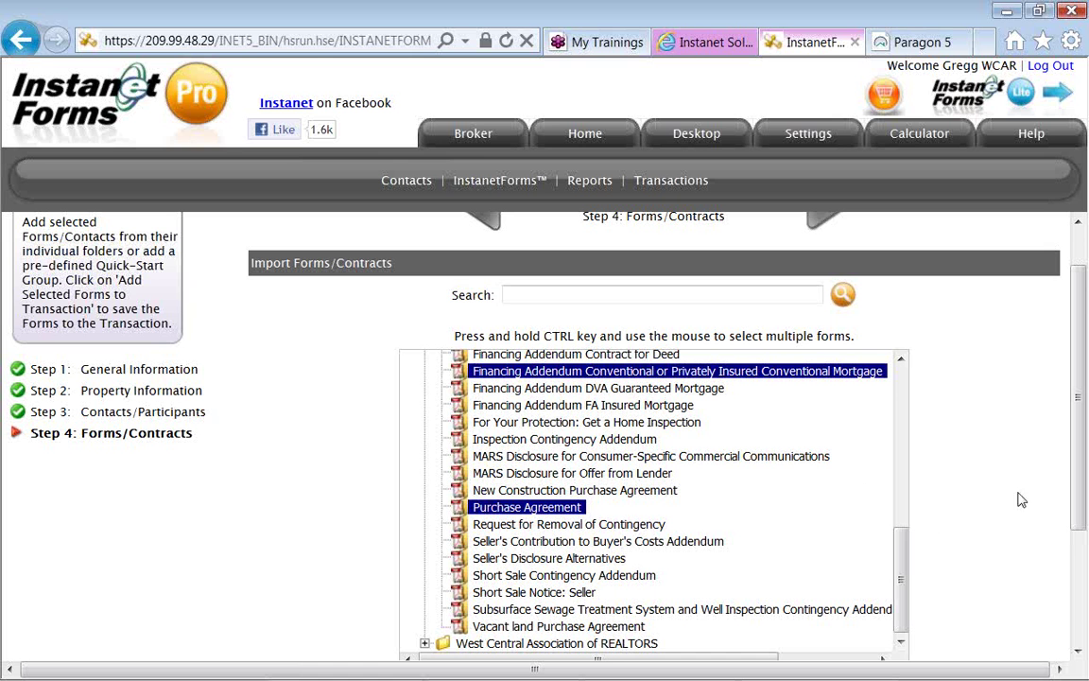
{"action": "left_click_drag", "start_coordinate": [1078, 501], "coordinate": [1078, 548]}
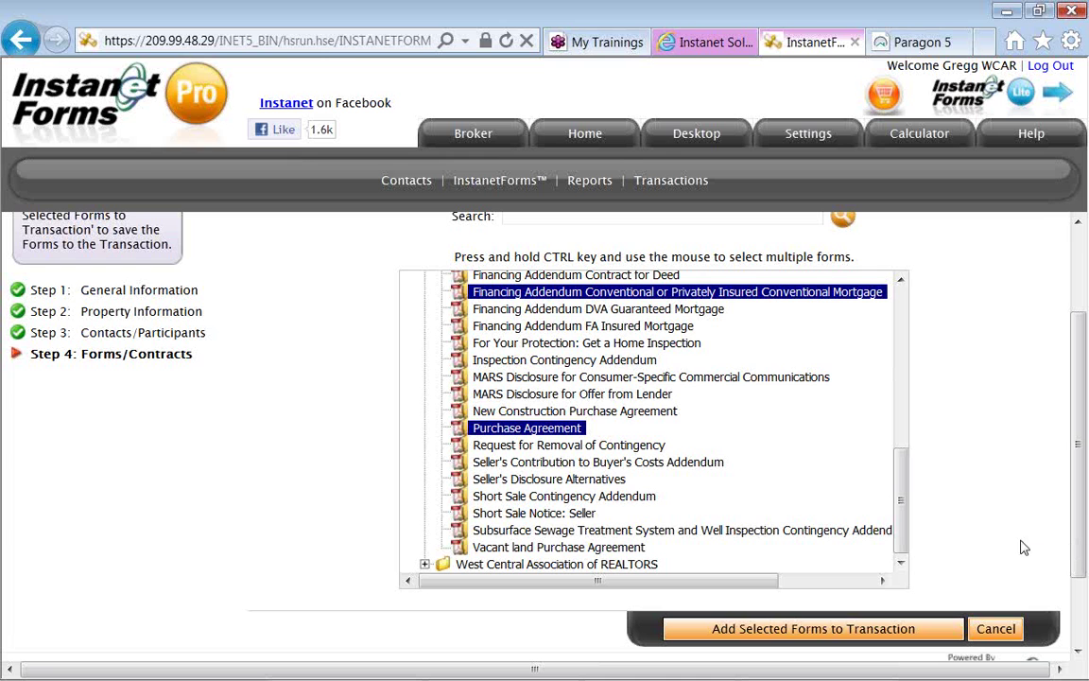
{"action": "left_click", "coordinate": [747, 532], "text": "ctrl"}
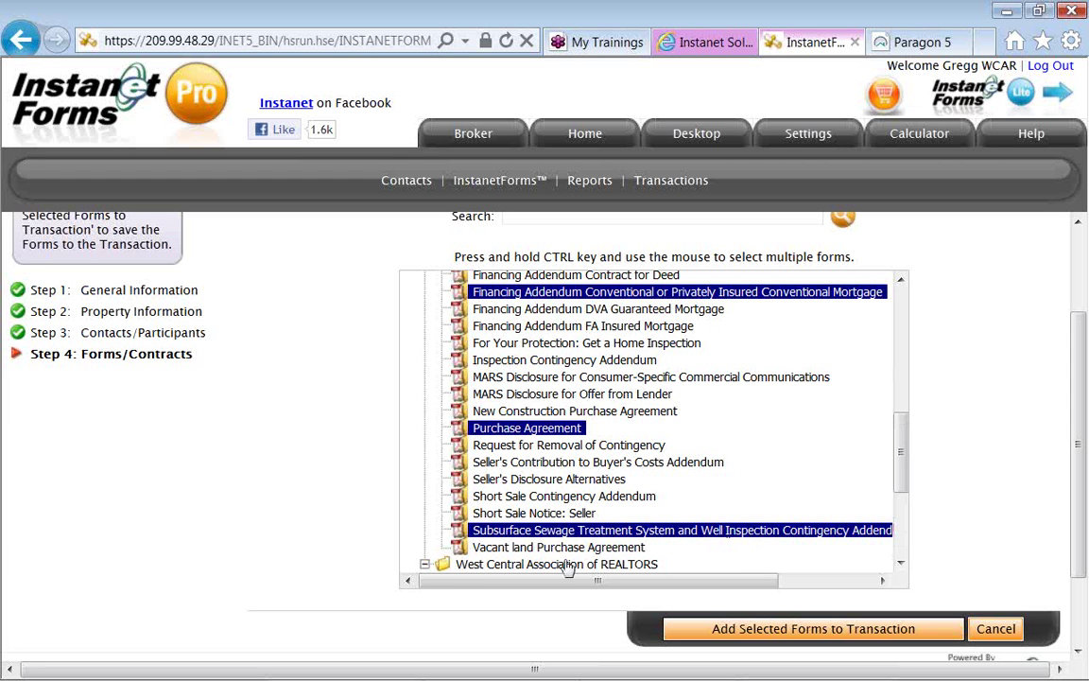
{"action": "left_click_drag", "start_coordinate": [900, 470], "coordinate": [900, 535]}
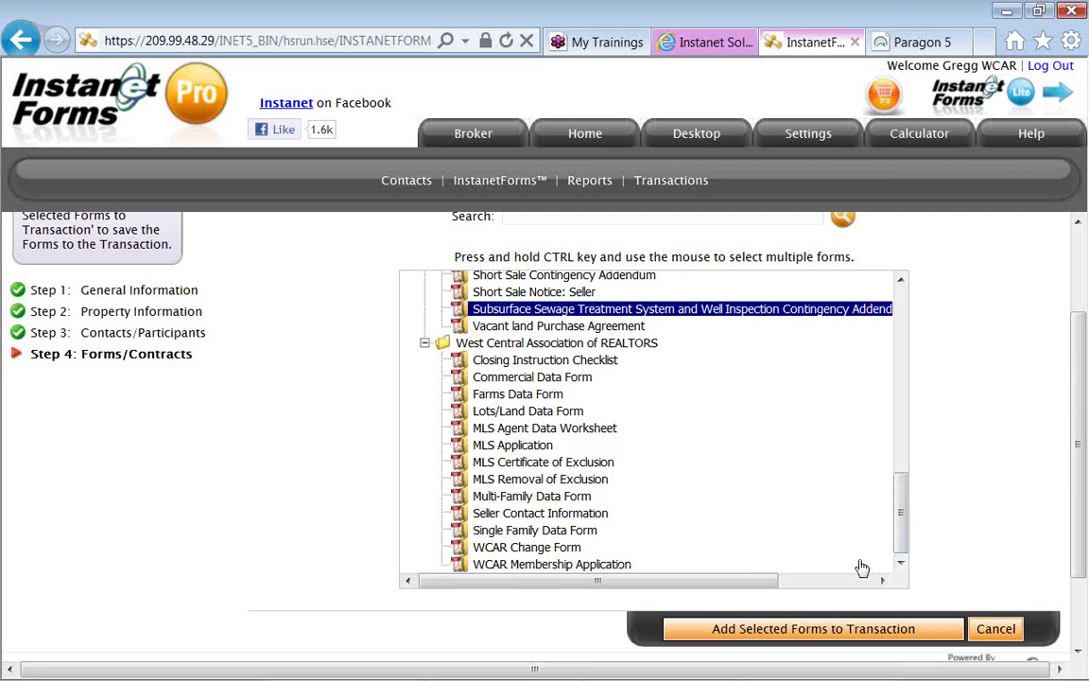
{"action": "left_click", "coordinate": [818, 631]}
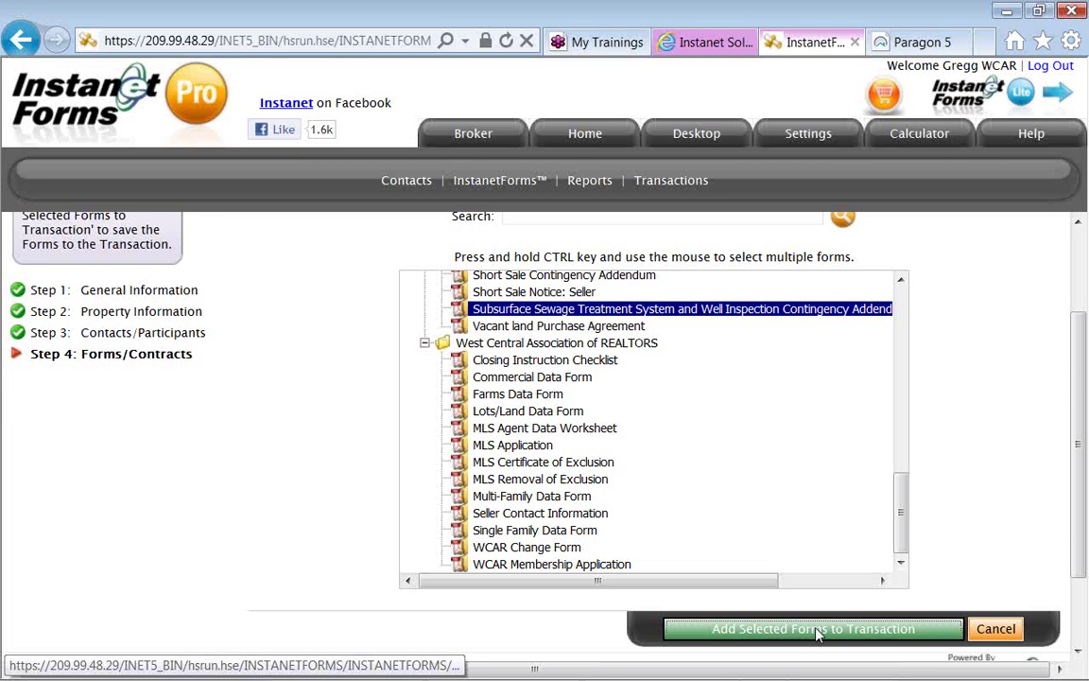
{"action": "left_click", "coordinate": [819, 629]}
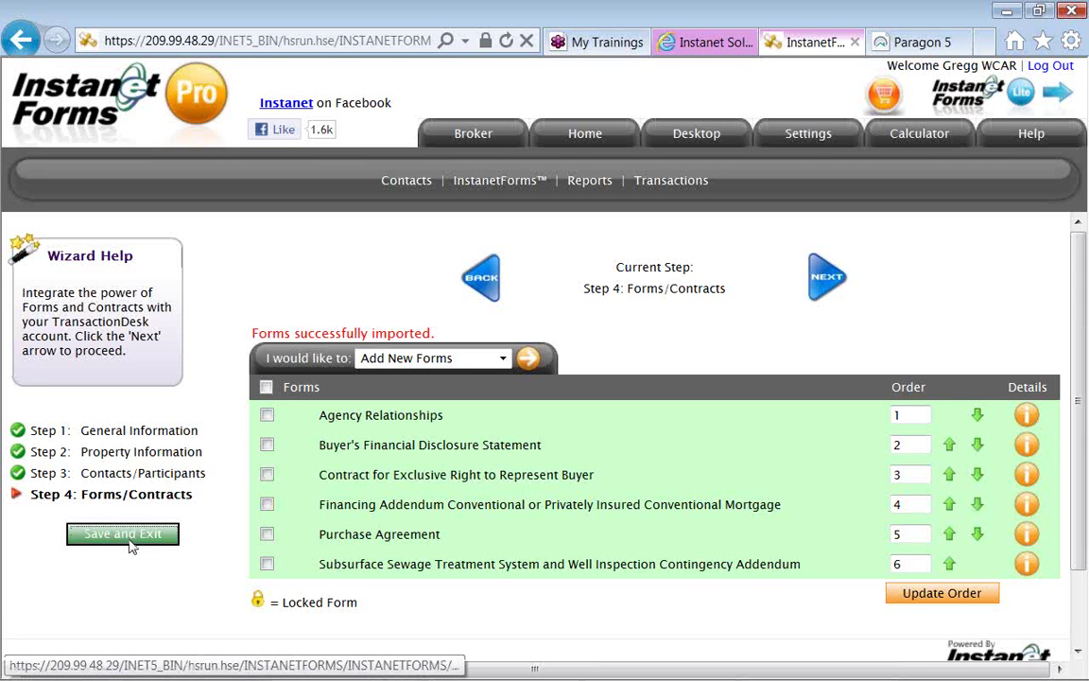
Save and exit the wizard, returning to My Transaction Templates.
{"action": "left_click", "coordinate": [123, 534]}
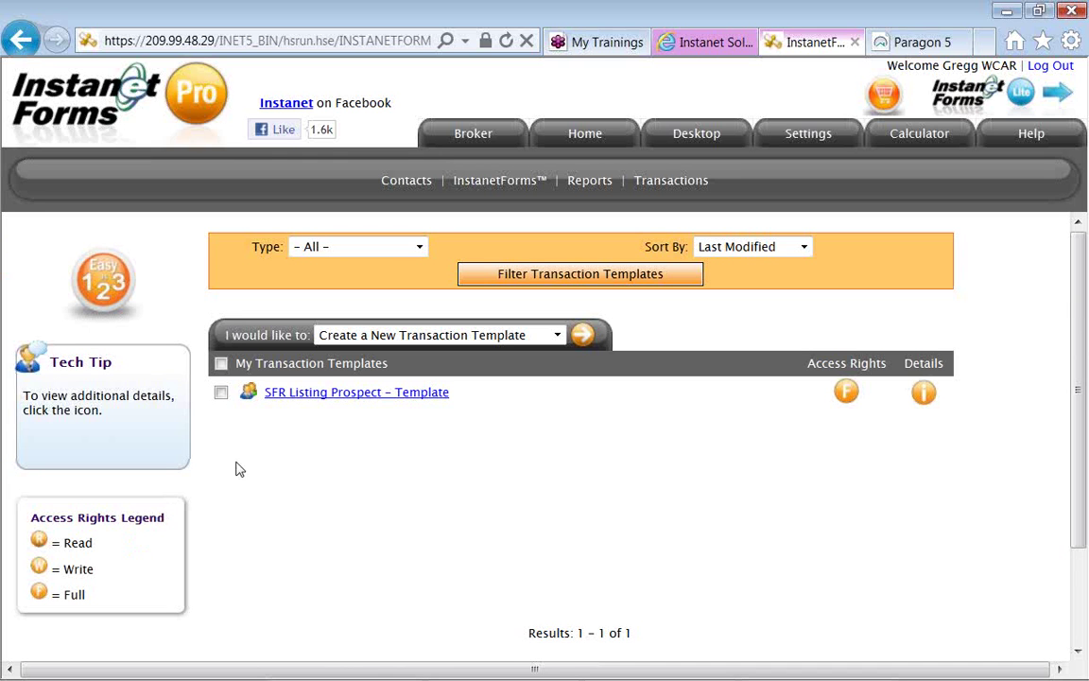
Open SFR Listing Prospect – Template and go to its General Information page.
{"action": "left_click", "coordinate": [314, 398]}
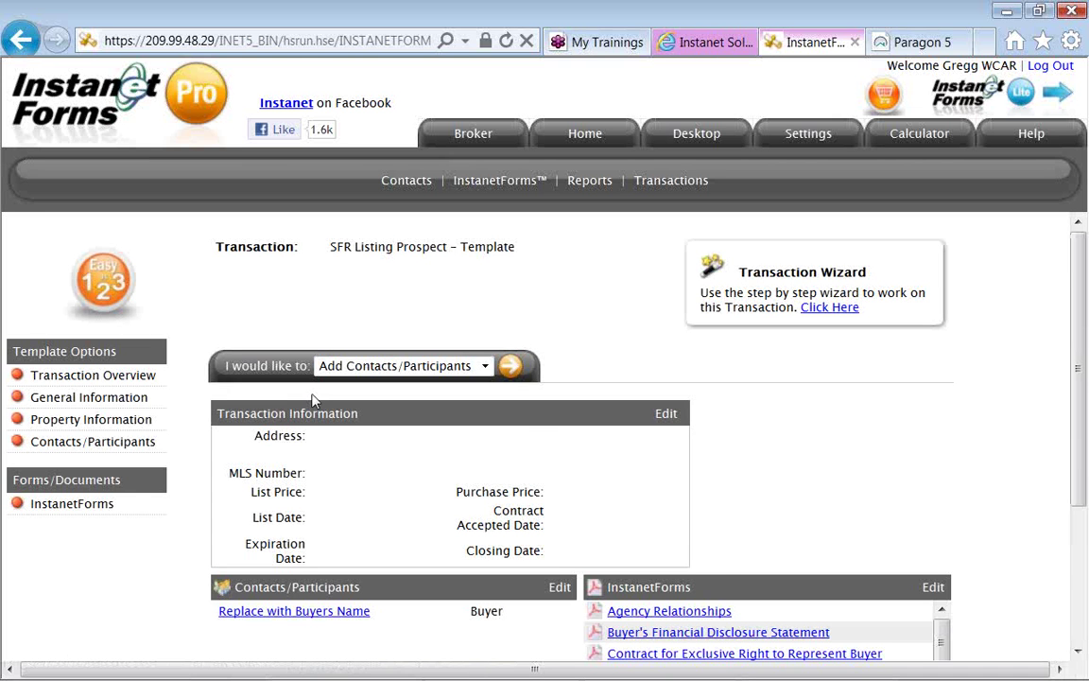
{"action": "scroll", "coordinate": [314, 401], "scroll_direction": "down", "scroll_amount": 1}
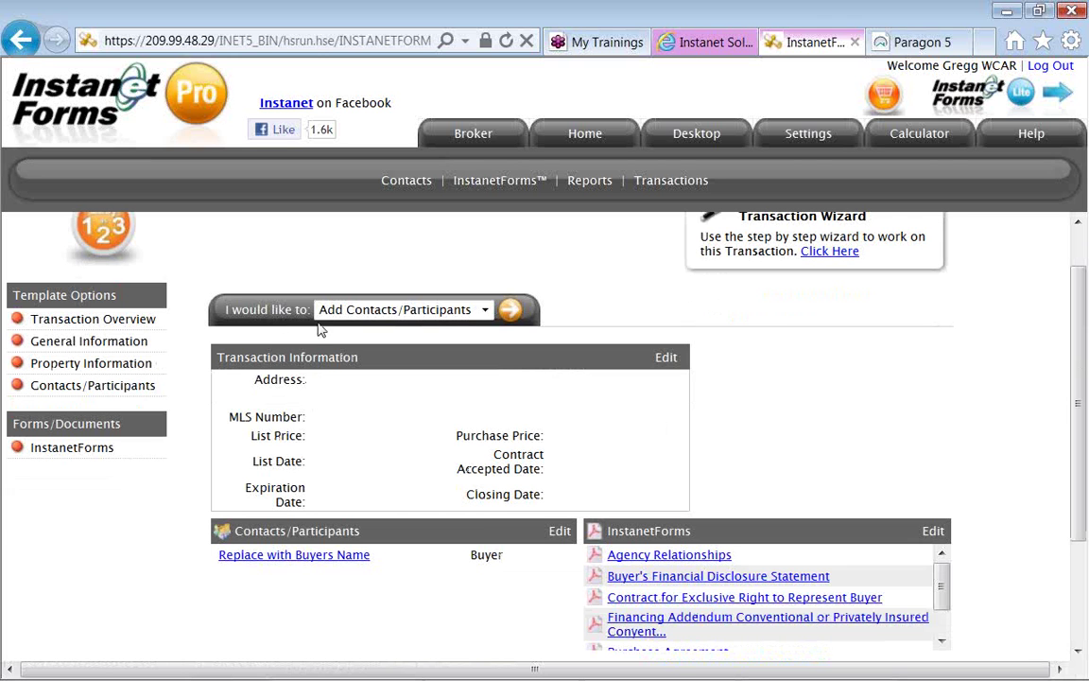
{"action": "left_click", "coordinate": [483, 311]}
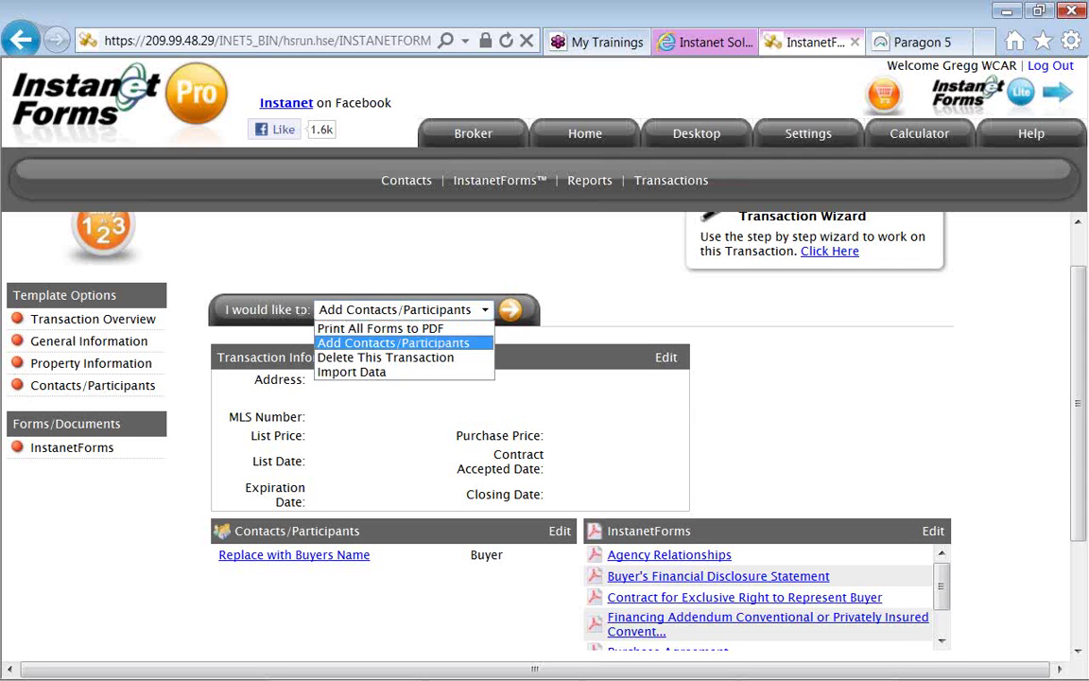
{"action": "left_click", "coordinate": [190, 324]}
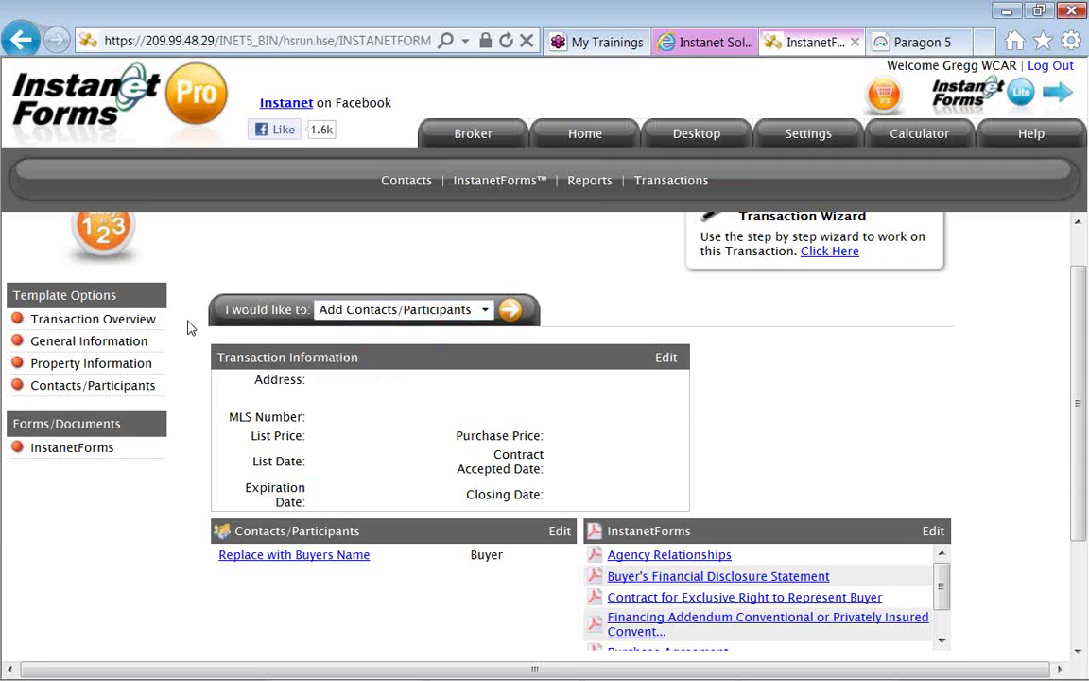
{"action": "left_click", "coordinate": [146, 350]}
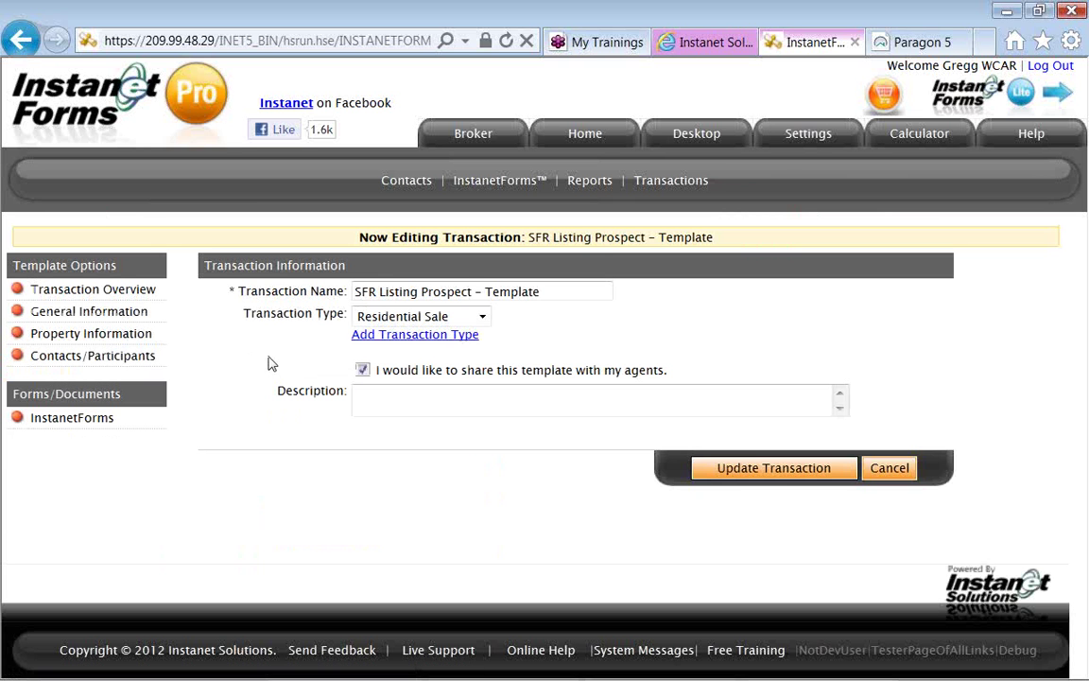
{"action": "left_click", "coordinate": [362, 370]}
{"action": "left_click", "coordinate": [368, 367]}
{"action": "left_click", "coordinate": [361, 371]}
{"action": "left_click", "coordinate": [364, 373]}
{"action": "left_click", "coordinate": [364, 371]}
{"action": "left_click", "coordinate": [99, 421]}
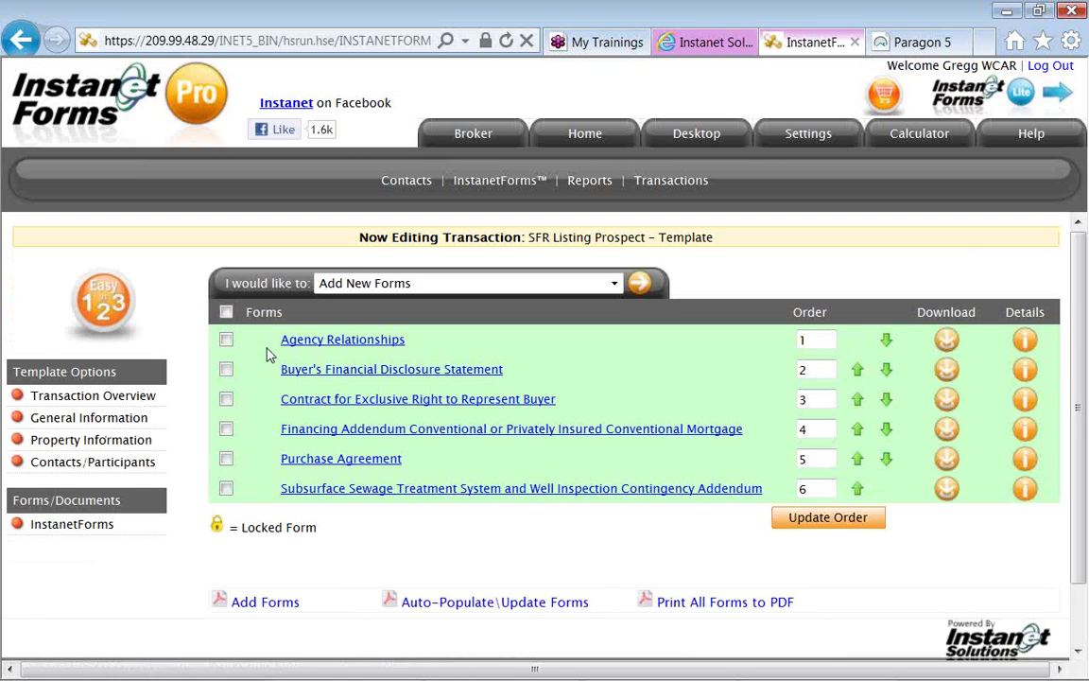
Browse the template's forms and open the Contract for Exclusive Right to Represent Buyer.
{"action": "triple_click", "coordinate": [299, 286]}
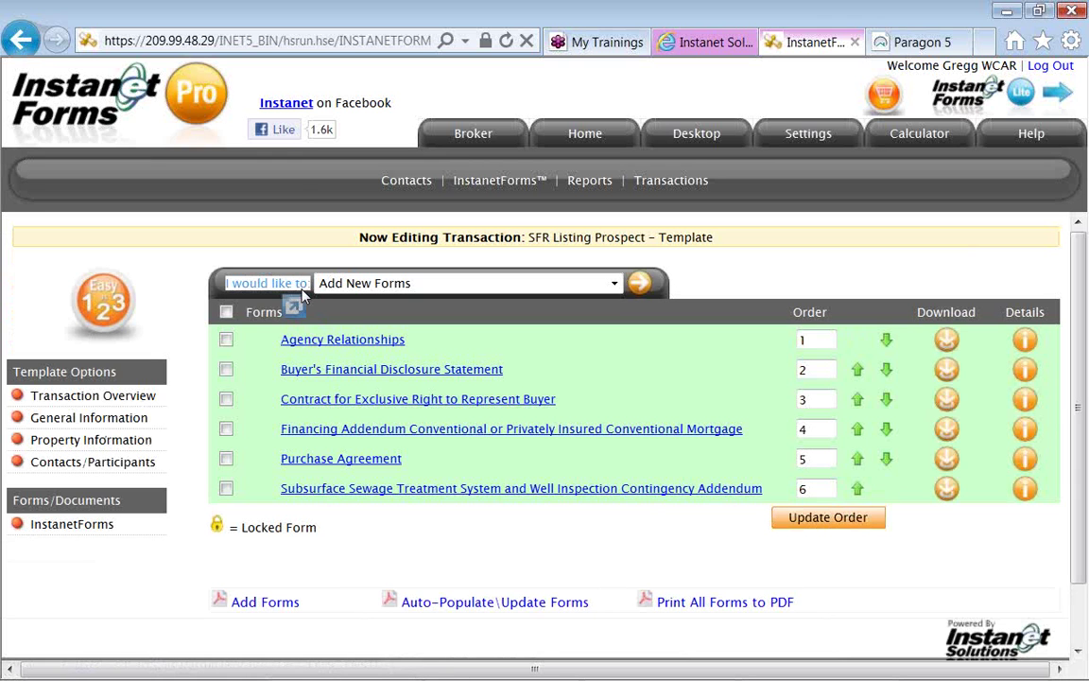
{"action": "left_click", "coordinate": [615, 283]}
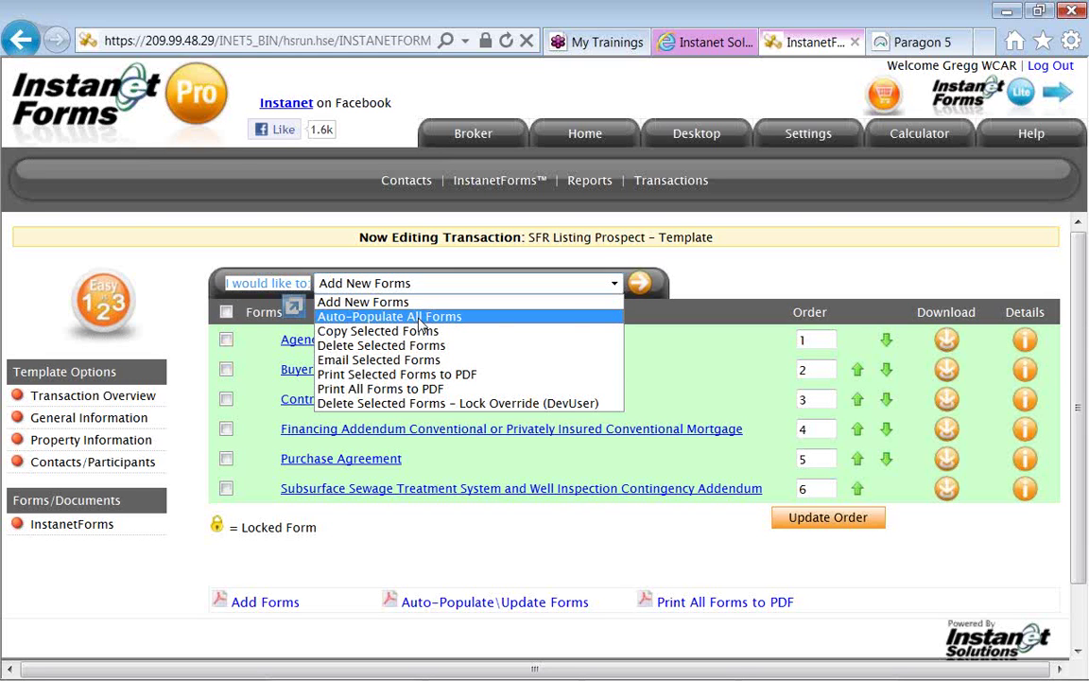
{"action": "left_click", "coordinate": [639, 322]}
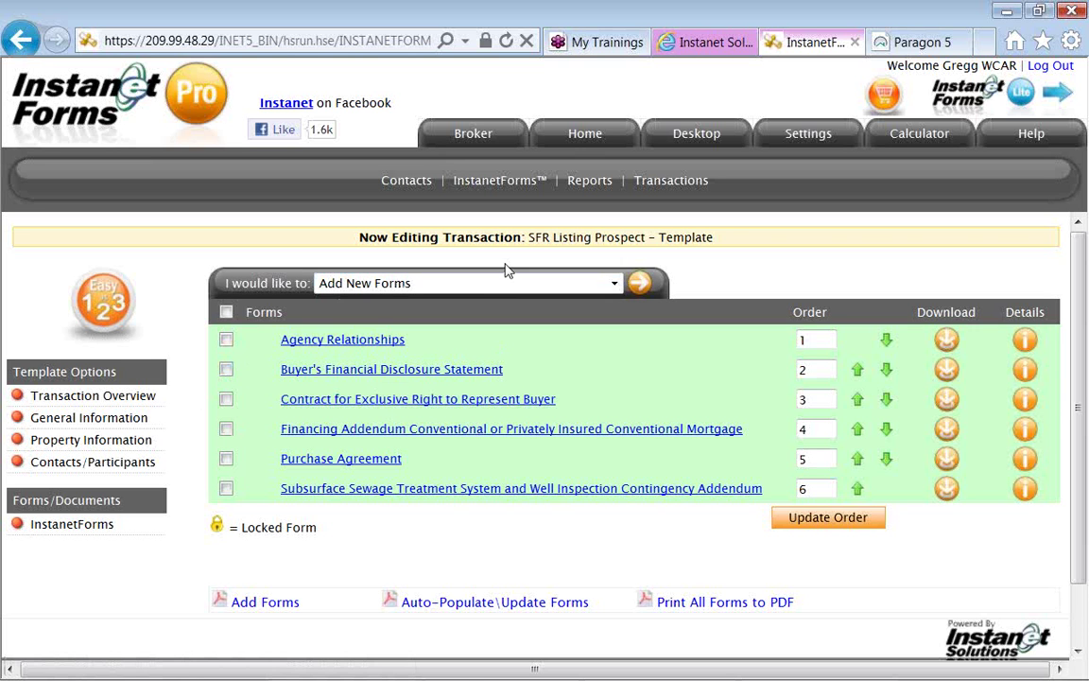
{"action": "left_click", "coordinate": [416, 407]}
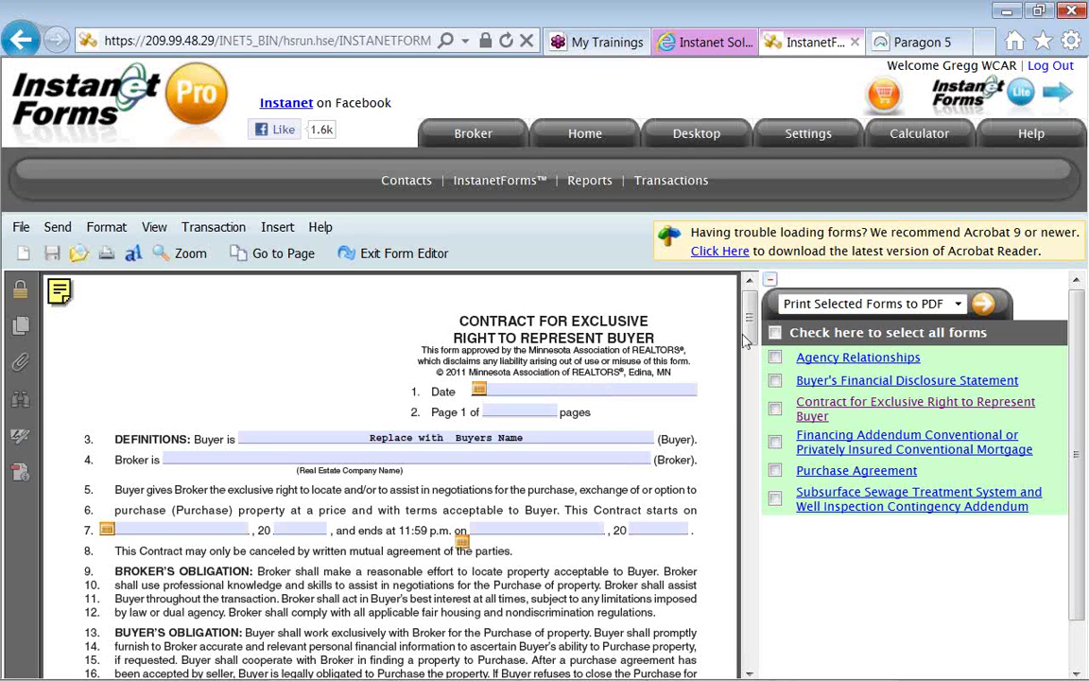
Enter a 250 retainer fee, 3 percent compensation, 90 days, and check SHALL on line 39.
{"action": "left_click_drag", "start_coordinate": [744, 340], "coordinate": [748, 401]}
{"action": "left_click", "coordinate": [461, 410]}
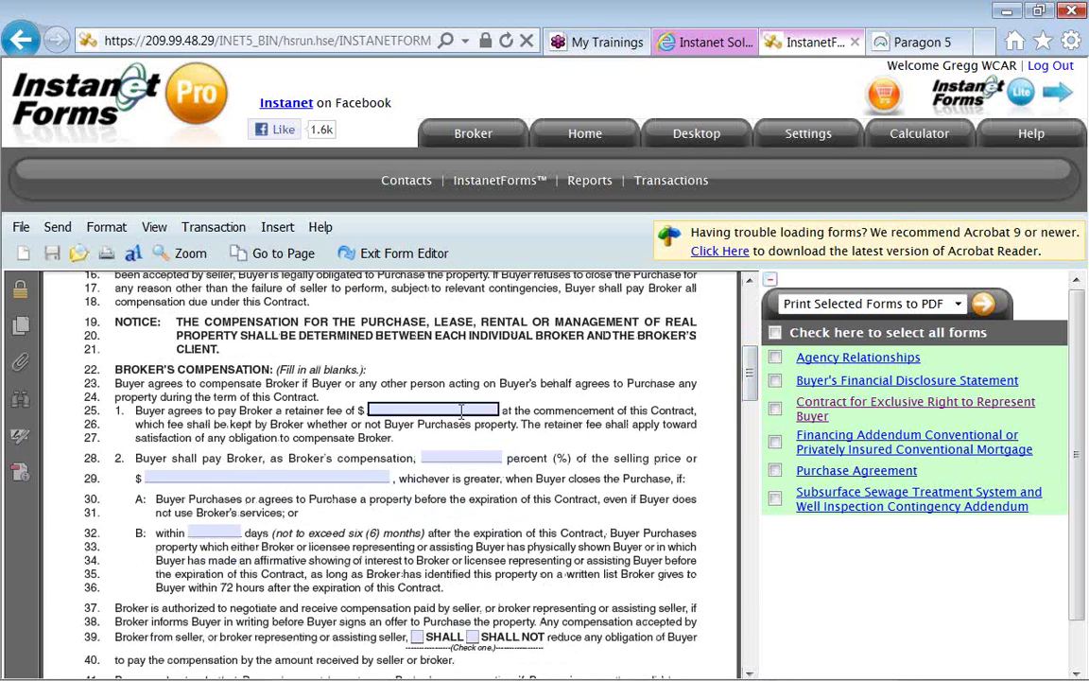
{"action": "type", "text": "250"}
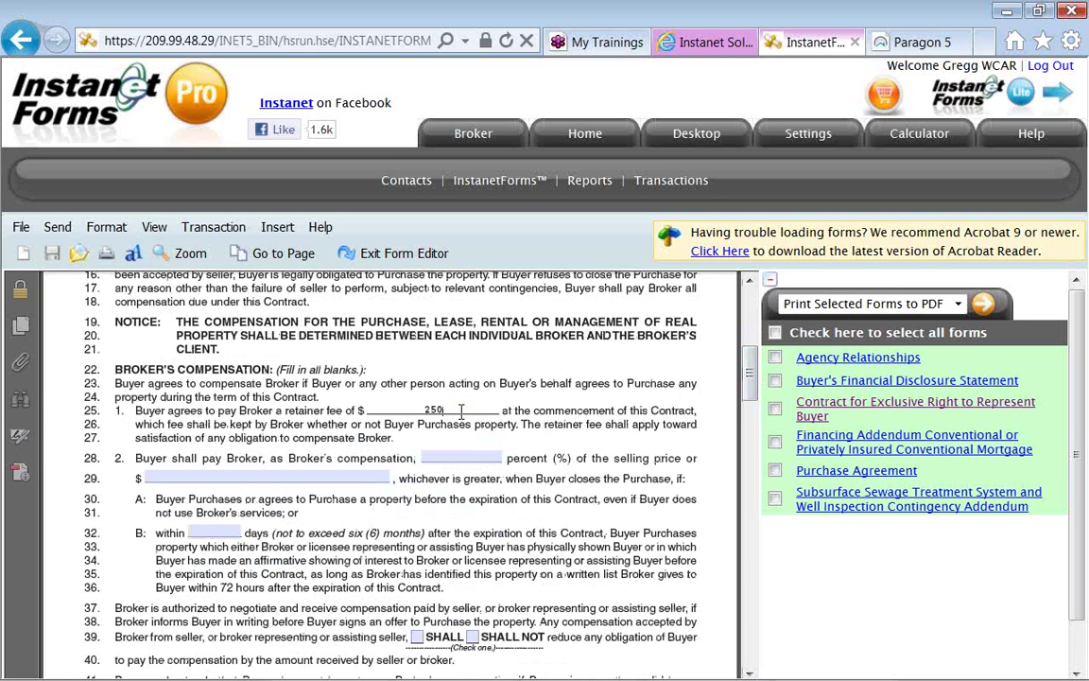
{"action": "left_click", "coordinate": [450, 457]}
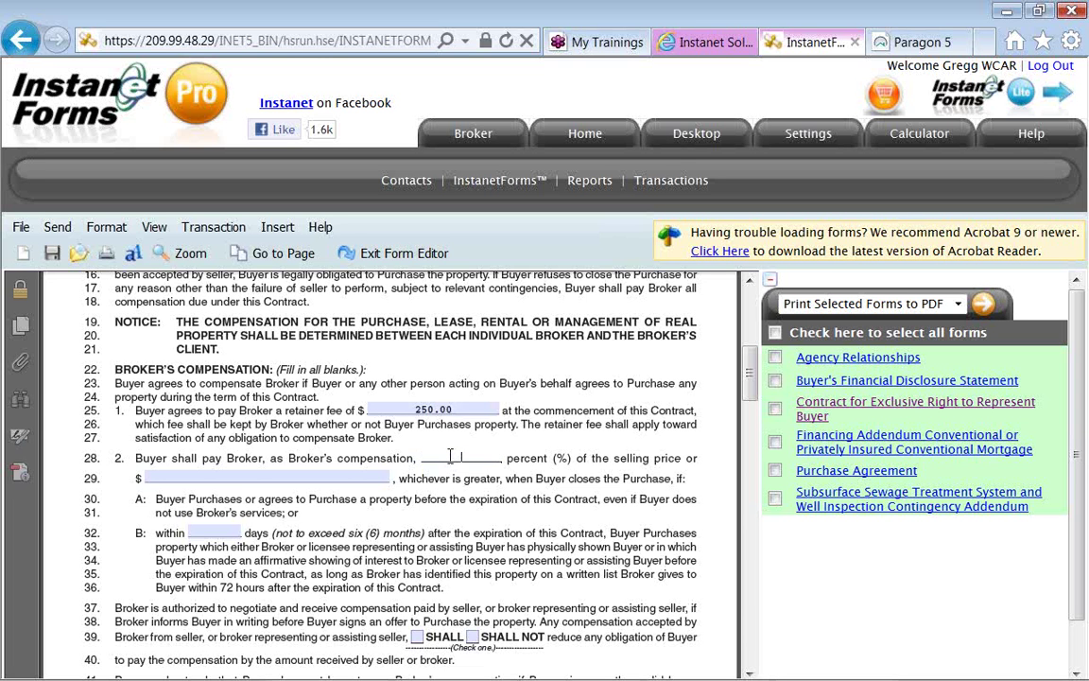
{"action": "type", "text": "3"}
{"action": "left_click", "coordinate": [340, 522]}
{"action": "left_click", "coordinate": [215, 531]}
{"action": "type", "text": "90"}
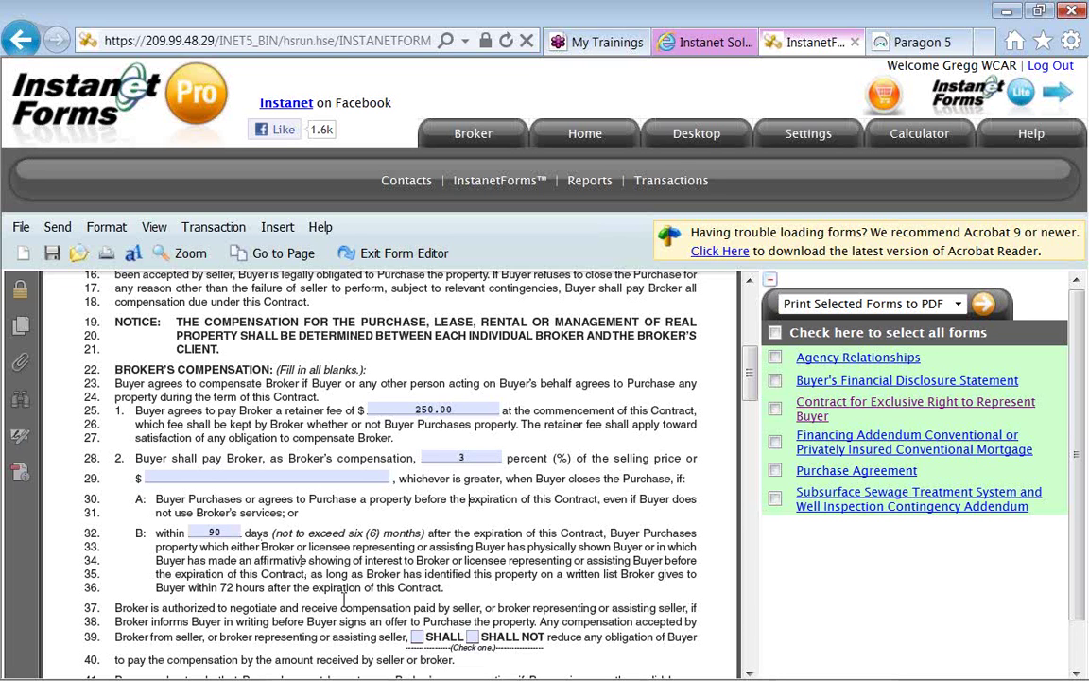
{"action": "left_click", "coordinate": [416, 639]}
{"action": "left_click", "coordinate": [751, 383]}
On page 2 check Residential/Investment and Residential/Personal, then exit the editor saving changes.
{"action": "left_click_drag", "start_coordinate": [752, 383], "coordinate": [750, 441]}
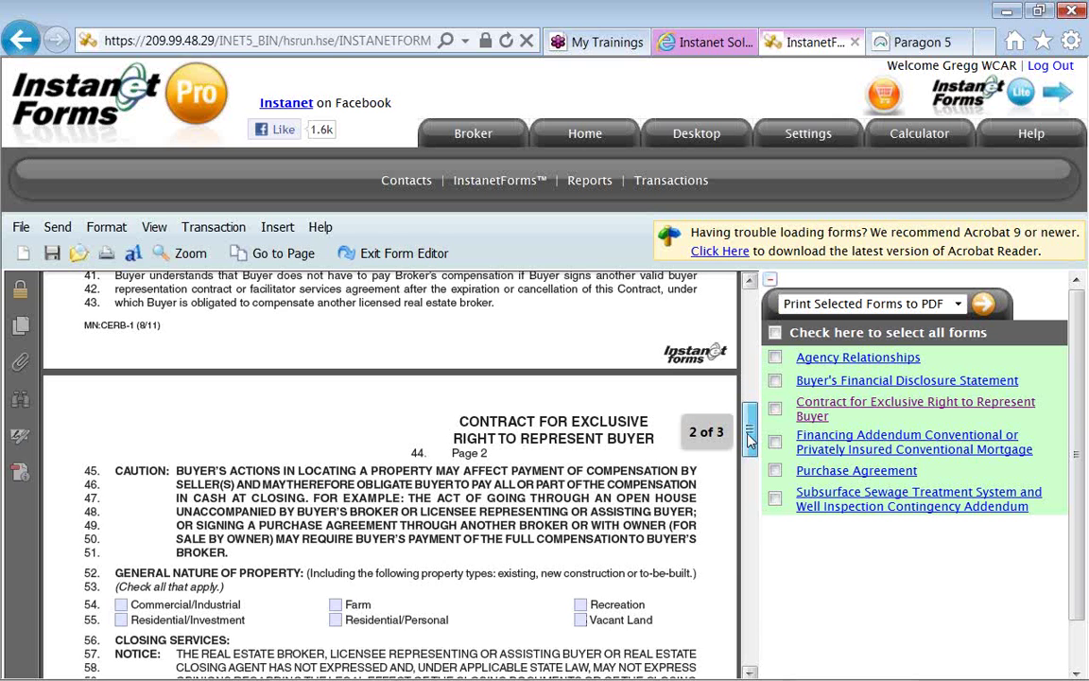
{"action": "left_click_drag", "start_coordinate": [749, 440], "coordinate": [749, 458]}
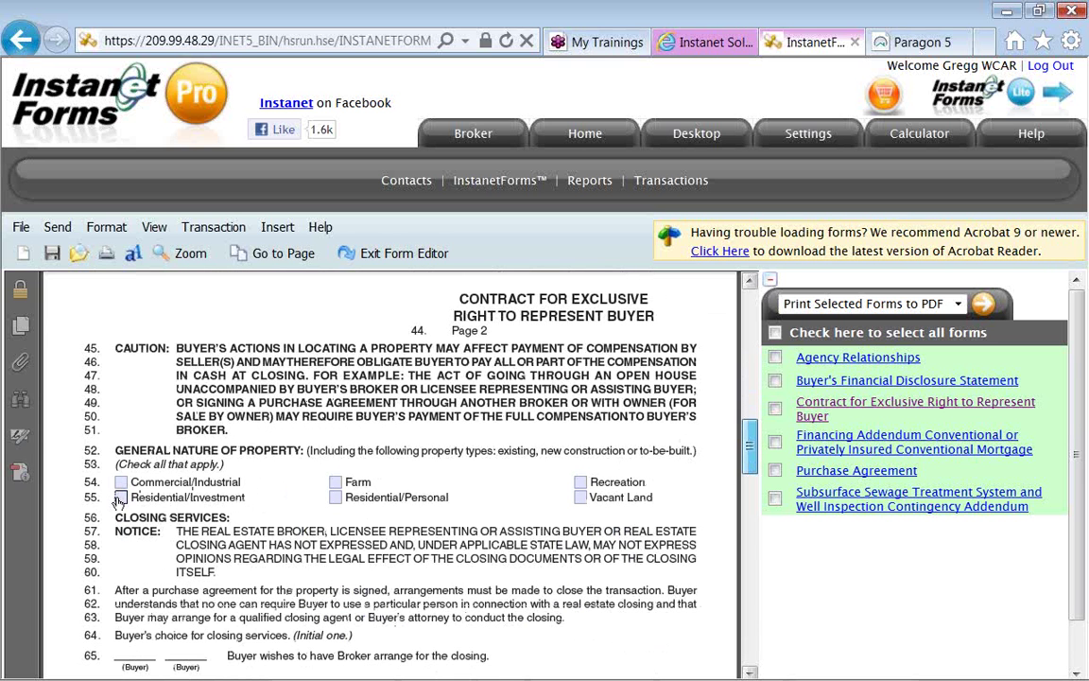
{"action": "left_click", "coordinate": [120, 497]}
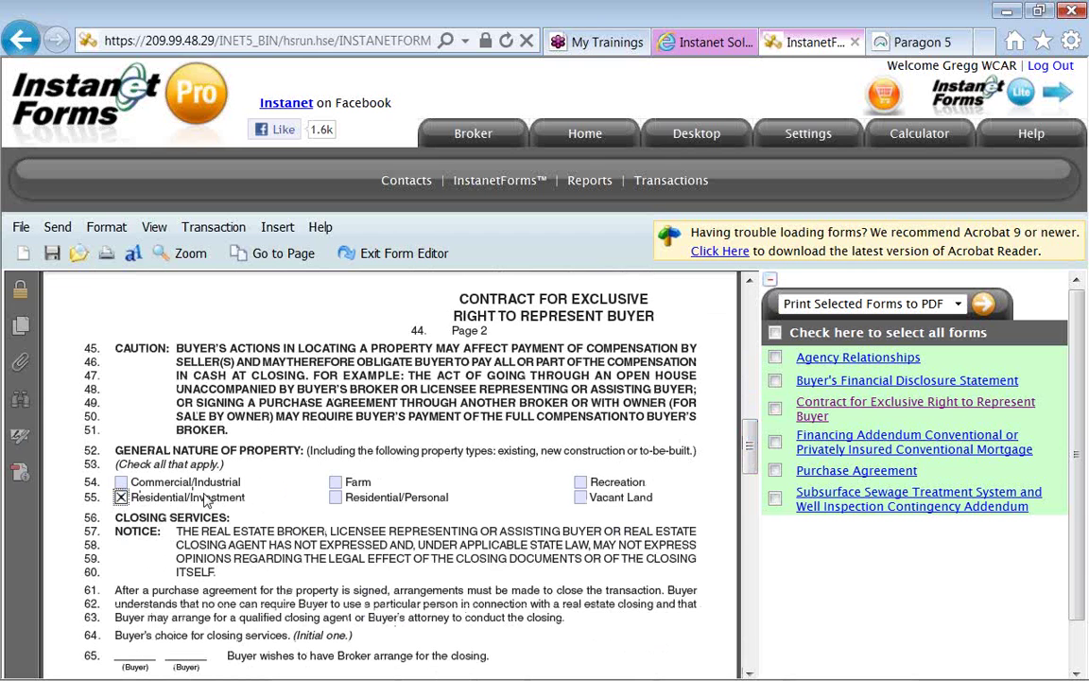
{"action": "left_click", "coordinate": [336, 497]}
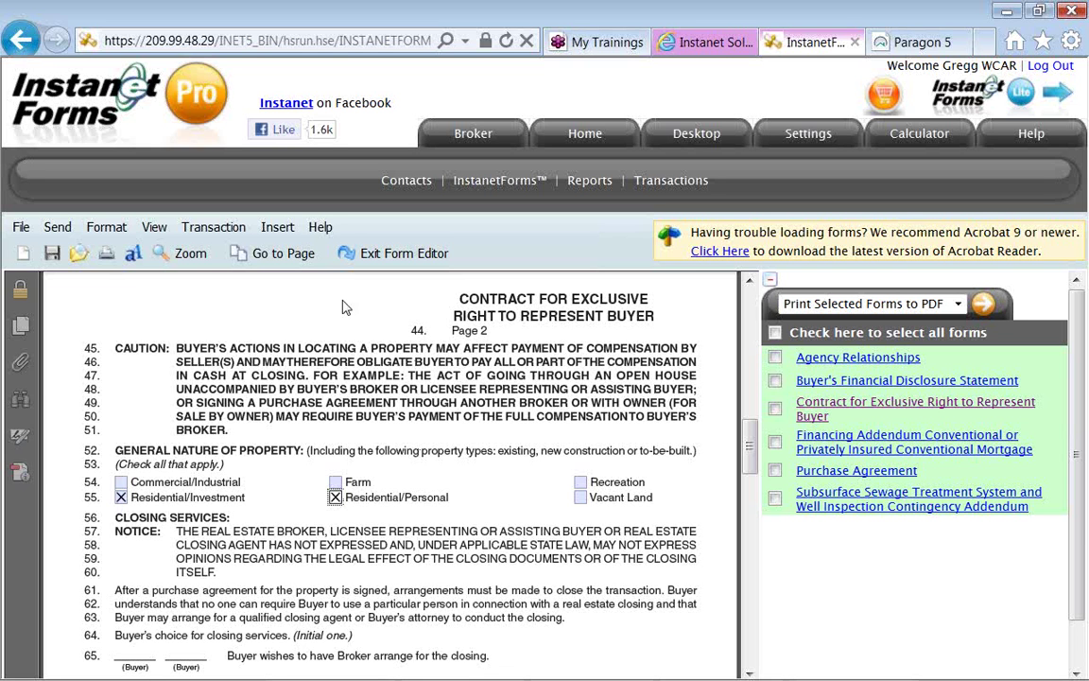
{"action": "left_click", "coordinate": [384, 254]}
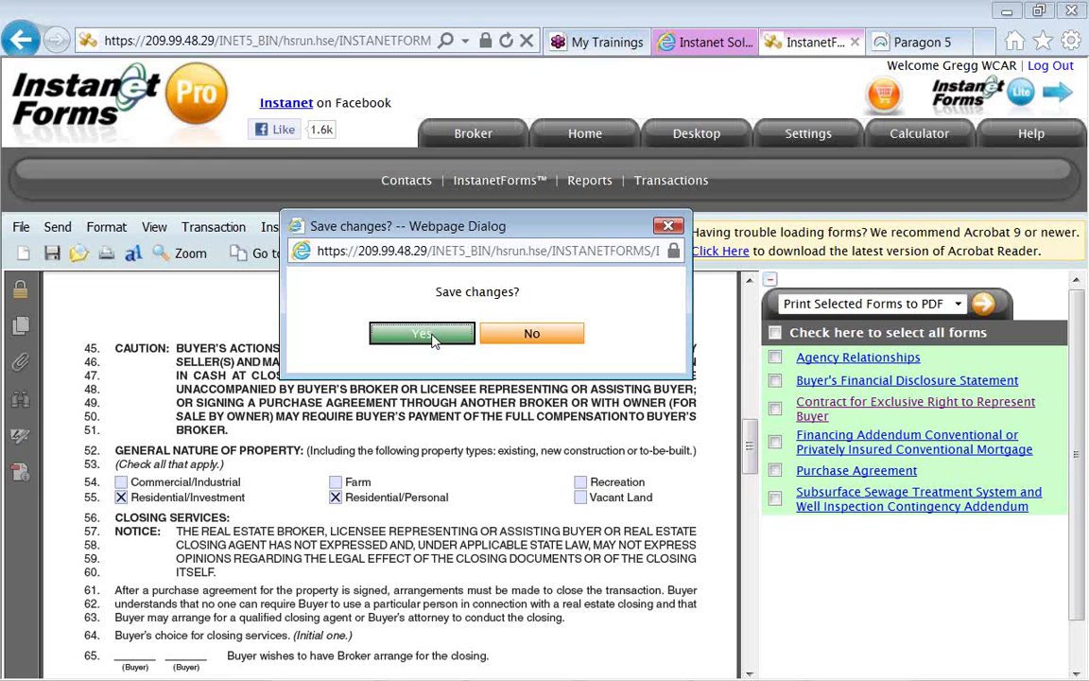
{"action": "left_click", "coordinate": [421, 335]}
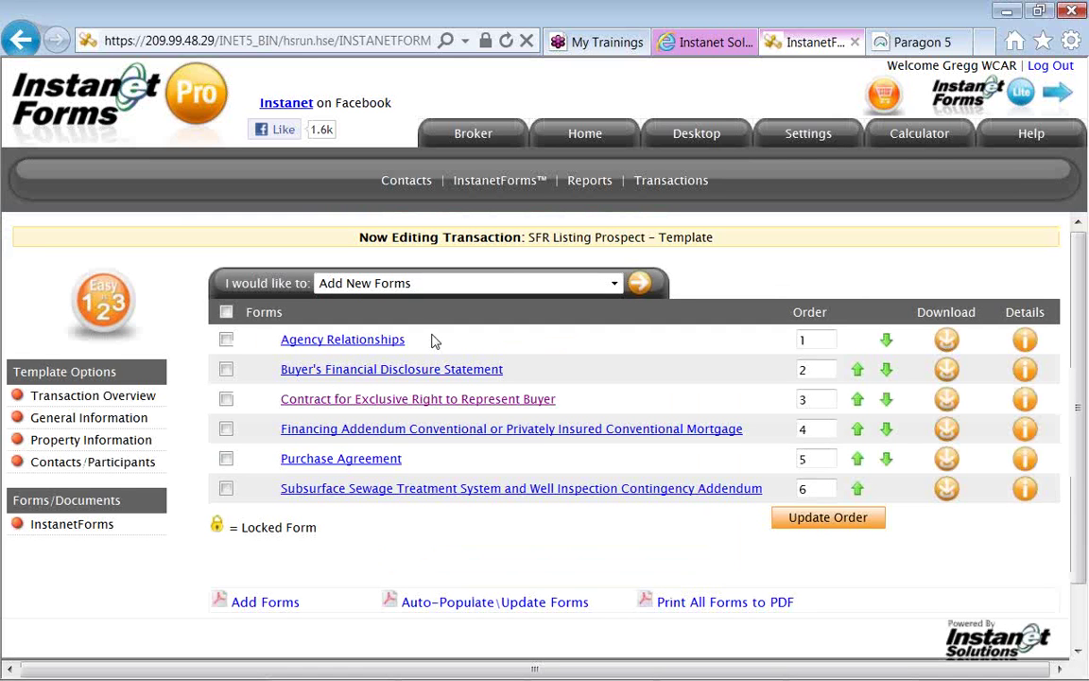
Open the template's General Information and place the cursor before 'Prospect' in the name.
{"action": "left_click", "coordinate": [147, 423]}
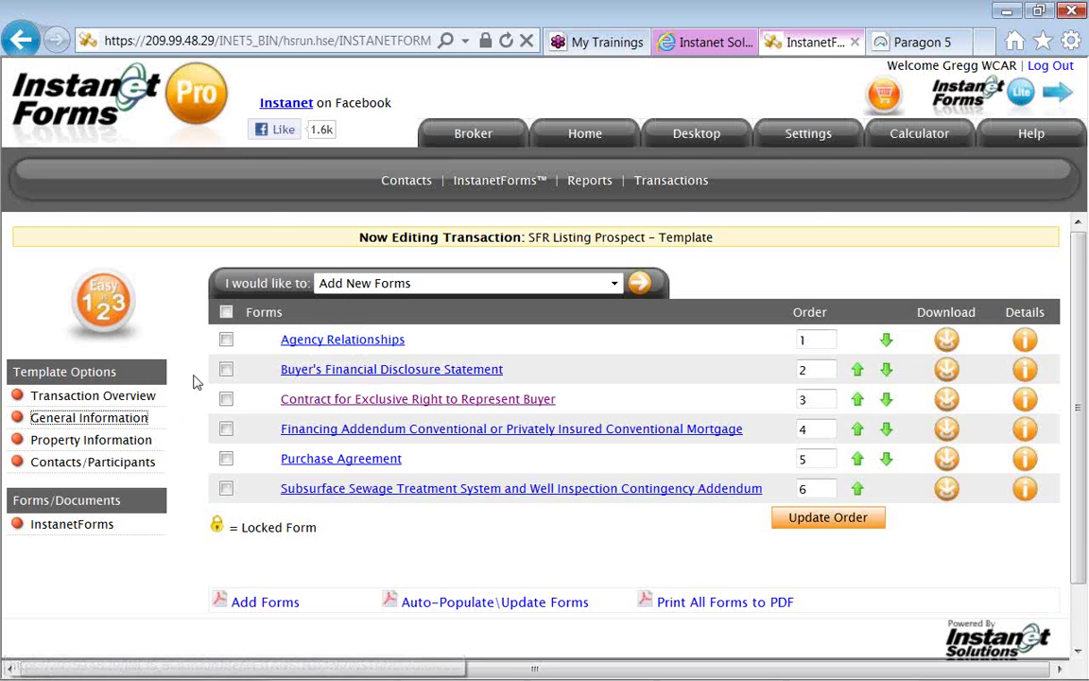
{"action": "left_click", "coordinate": [421, 292]}
Change the transaction name from Listing/Prospect wording to 'SFR Buyer- Template' and update it.
{"action": "key", "text": "BackSpace"}
{"action": "key", "text": "BackSpace"}
{"action": "key", "text": "BackSpace"}
{"action": "key", "text": "BackSpace"}
{"action": "key", "text": "BackSpace"}
{"action": "key", "text": "BackSpace"}
{"action": "key", "text": "BackSpace"}
{"action": "key", "text": "BackSpace"}
{"action": "type", "text": "Buyer Prospect - Template"}
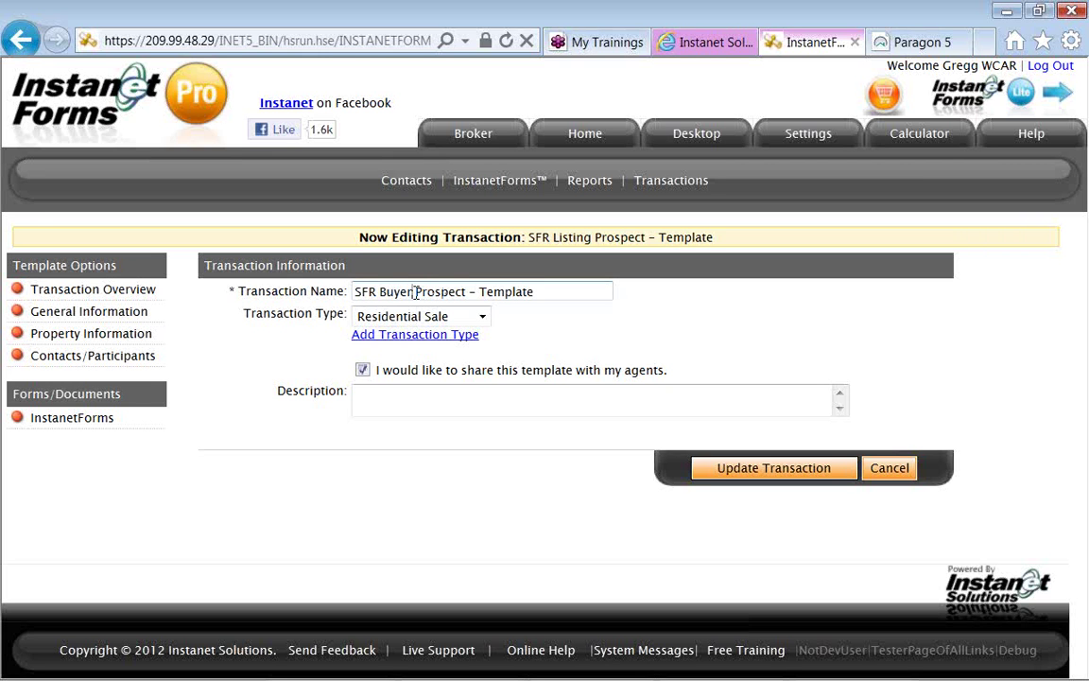
{"action": "left_click", "coordinate": [466, 293]}
{"action": "key", "text": "BackSpace"}
{"action": "key", "text": "BackSpace"}
{"action": "key", "text": "BackSpace"}
{"action": "key", "text": "BackSpace"}
{"action": "key", "text": "BackSpace"}
{"action": "key", "text": "BackSpace"}
{"action": "key", "text": "BackSpace"}
{"action": "key", "text": "BackSpace"}
{"action": "key", "text": "BackSpace"}
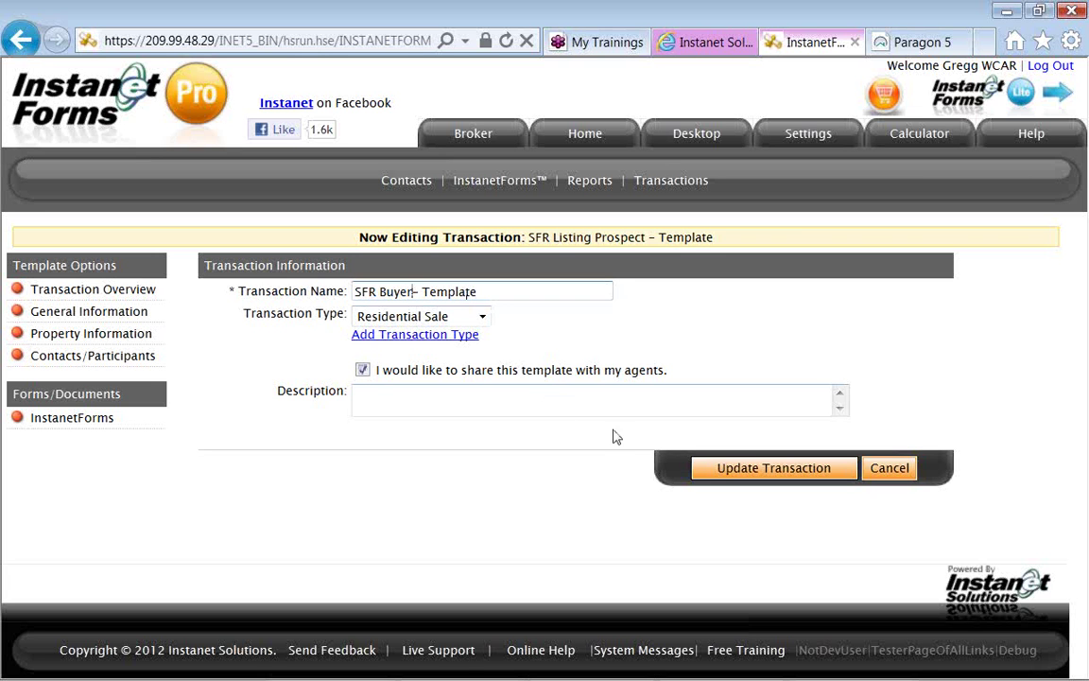
{"action": "left_click", "coordinate": [732, 468]}
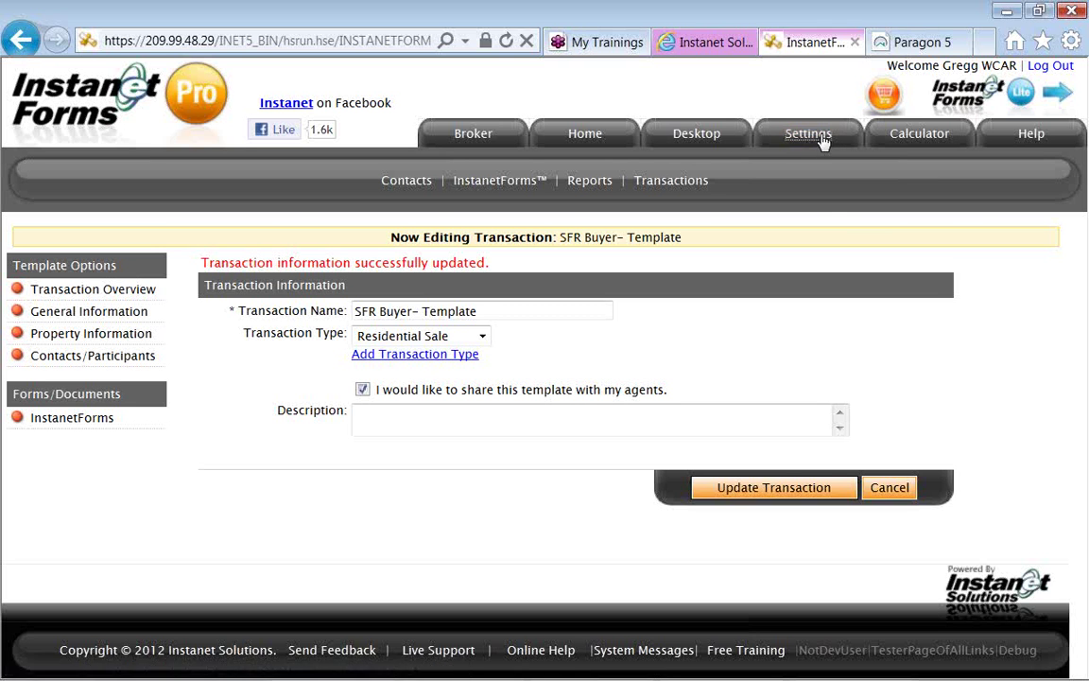
{"action": "left_click", "coordinate": [822, 140]}
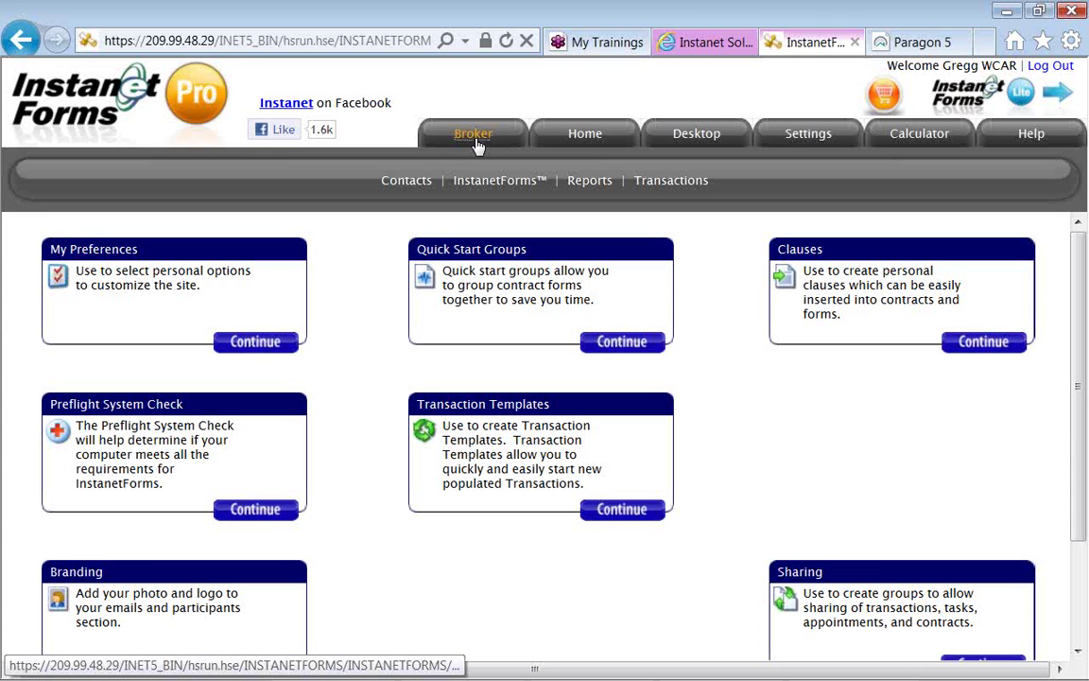
Go to Broker Tools Administration and bring up the empty Clauses list.
{"action": "left_click", "coordinate": [479, 143]}
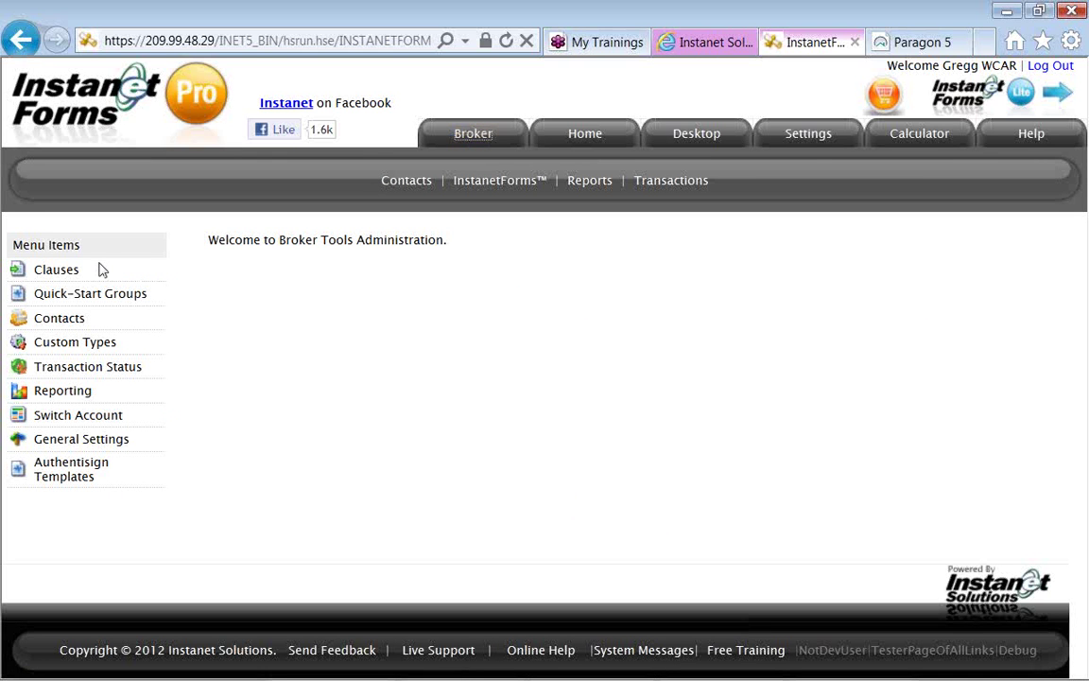
{"action": "left_click_drag", "start_coordinate": [93, 251], "coordinate": [13, 246]}
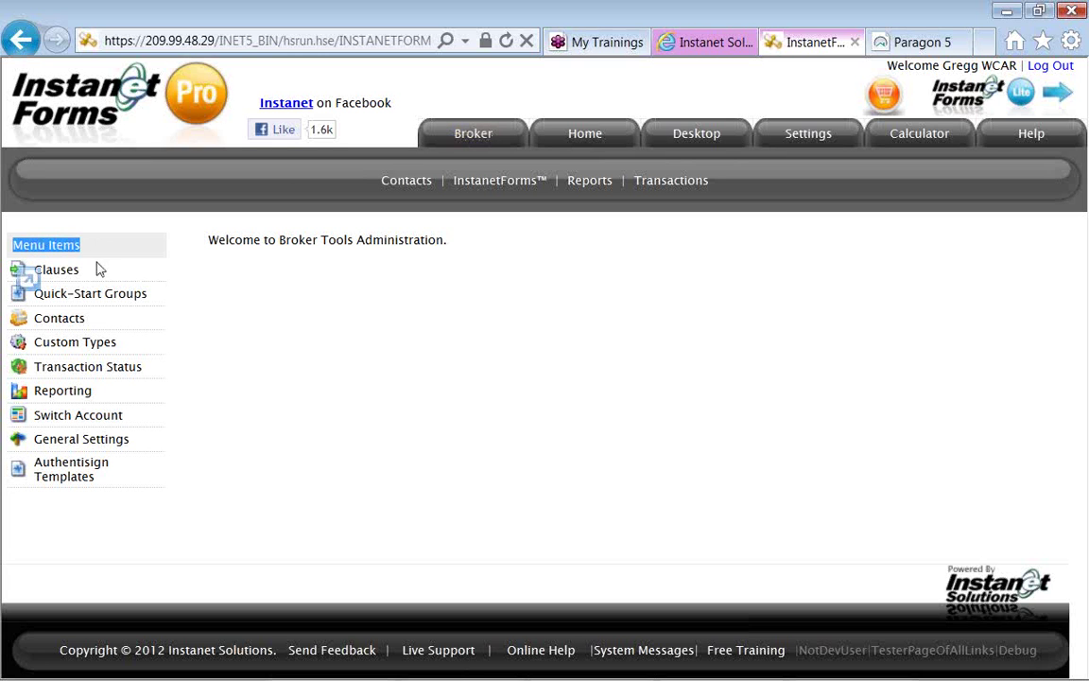
{"action": "left_click", "coordinate": [193, 380]}
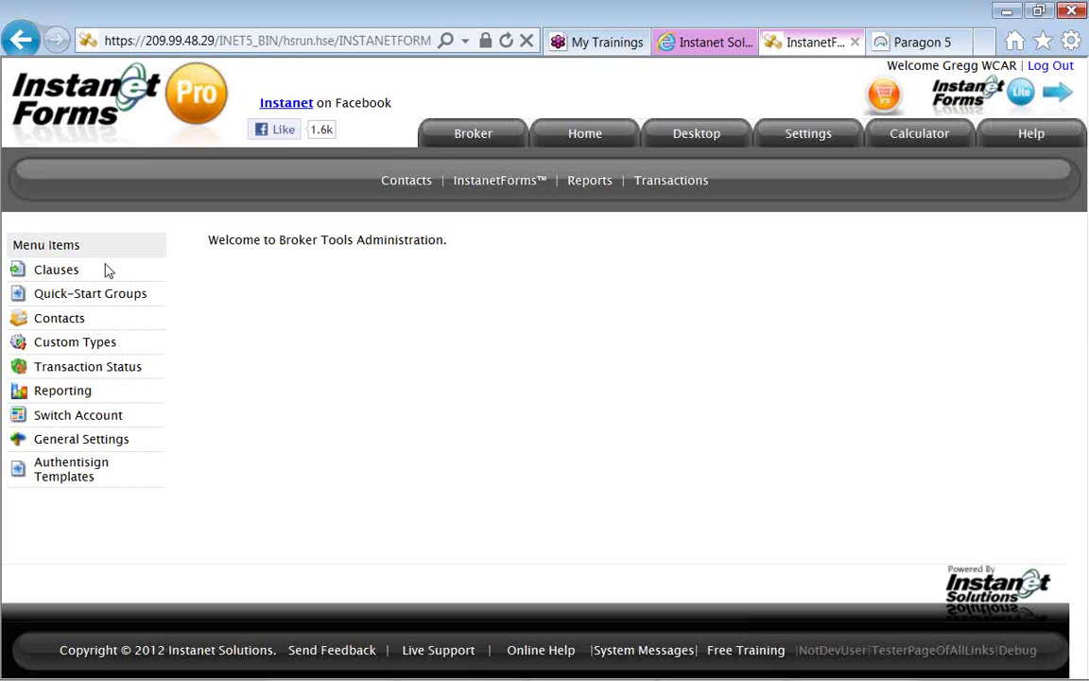
{"action": "left_click", "coordinate": [80, 273]}
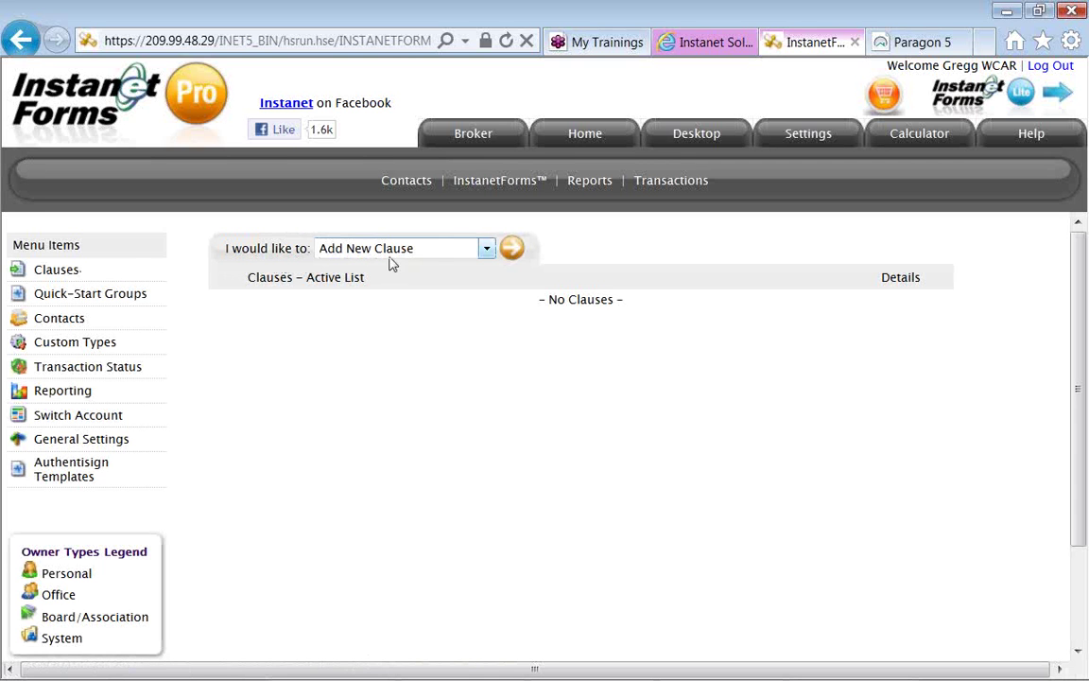
Add clause 'Final Walk Through' about requesting a final buyer walk before closing, copyable by others, and save.
{"action": "left_click", "coordinate": [511, 250]}
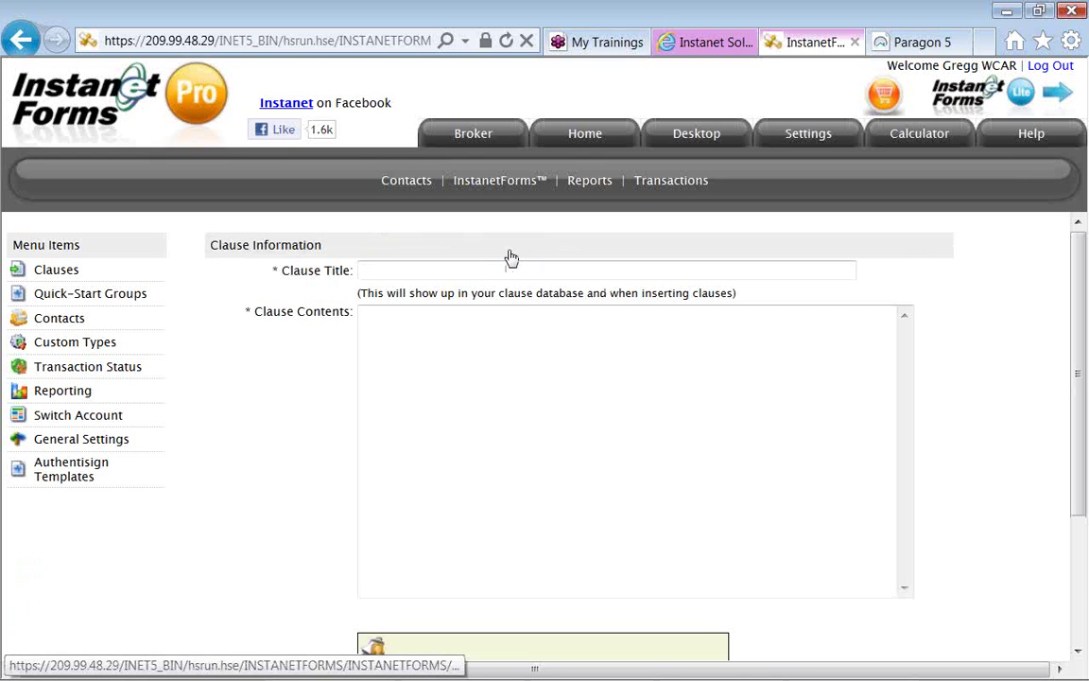
{"action": "left_click", "coordinate": [479, 275]}
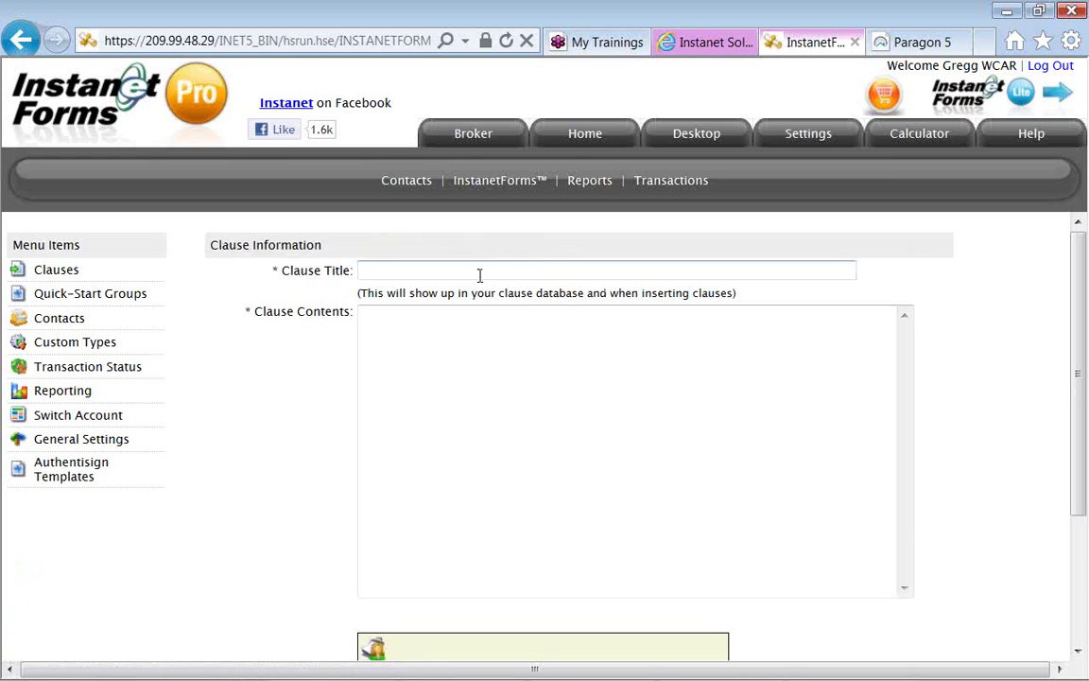
{"action": "type", "text": "Final"}
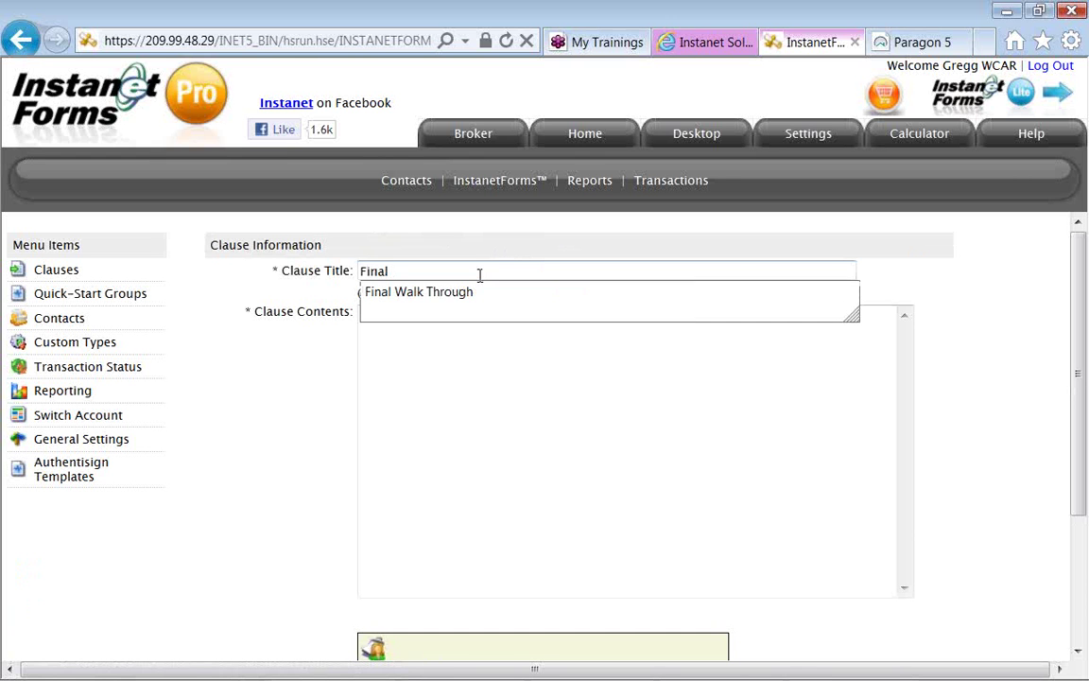
{"action": "key", "text": "Down"}
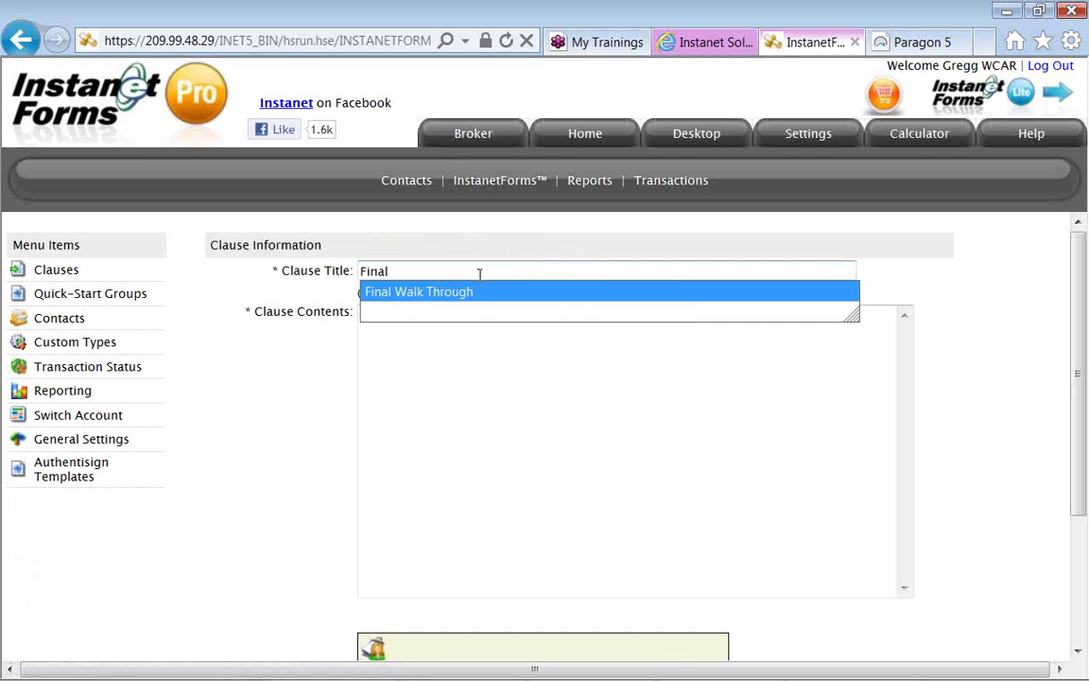
{"action": "key", "text": "Return"}
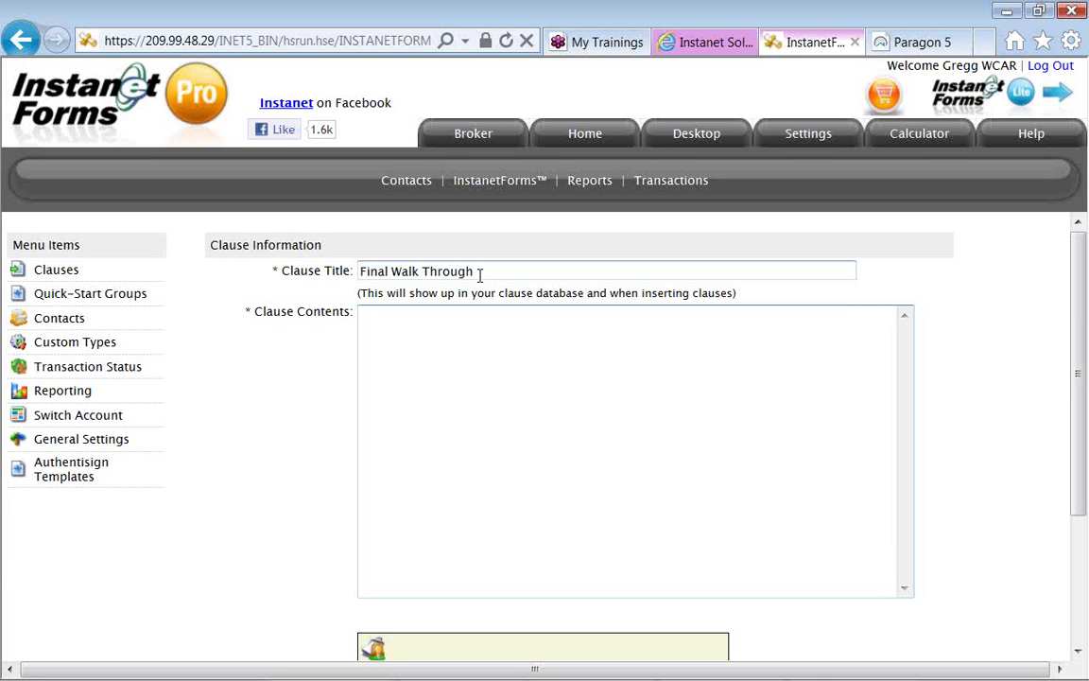
{"action": "type", "text": "Teh"}
{"action": "key", "text": "BackSpace"}
{"action": "key", "text": "BackSpace"}
{"action": "type", "text": "he language used when requesting a final buyer walk "}
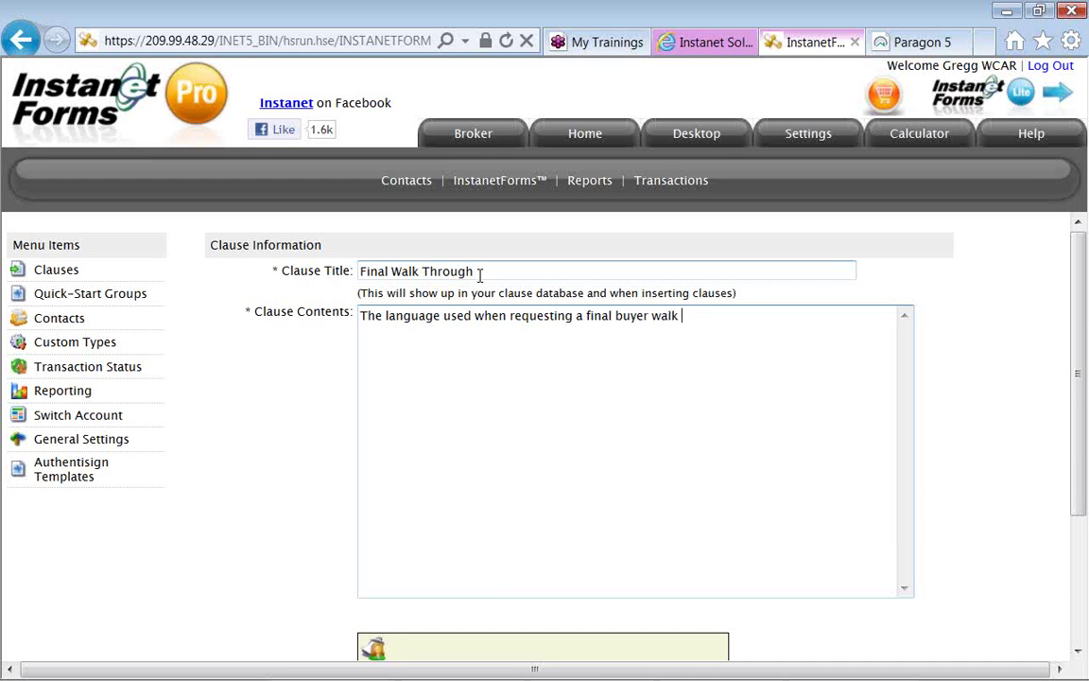
{"action": "type", "text": "prior to closing and funding."}
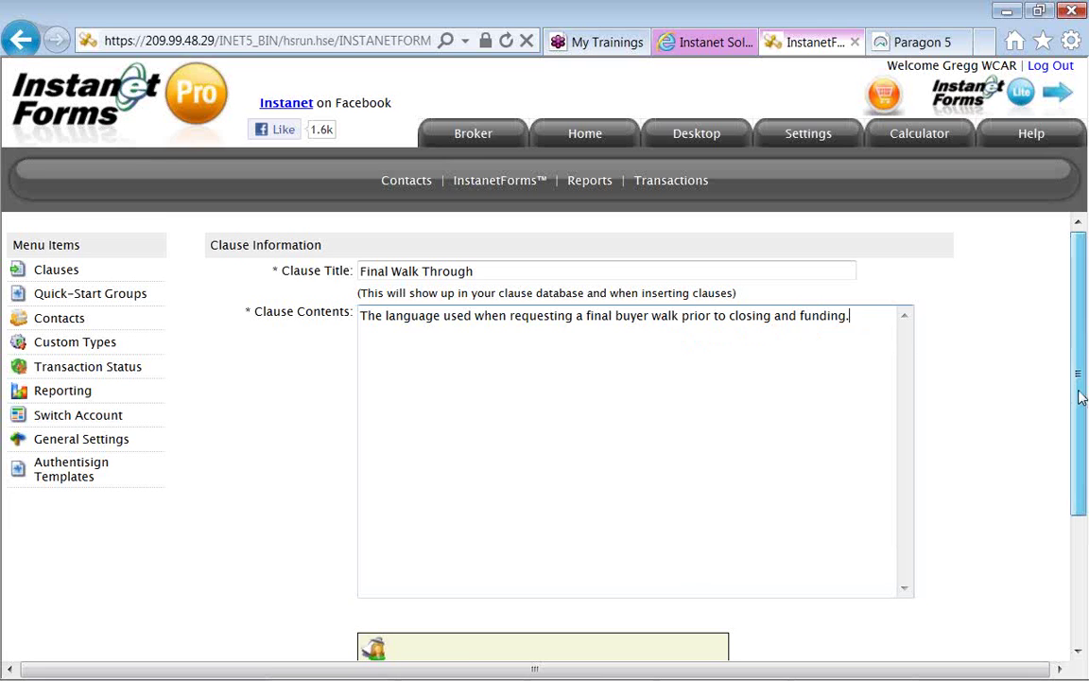
{"action": "left_click_drag", "start_coordinate": [1081, 397], "coordinate": [1081, 479]}
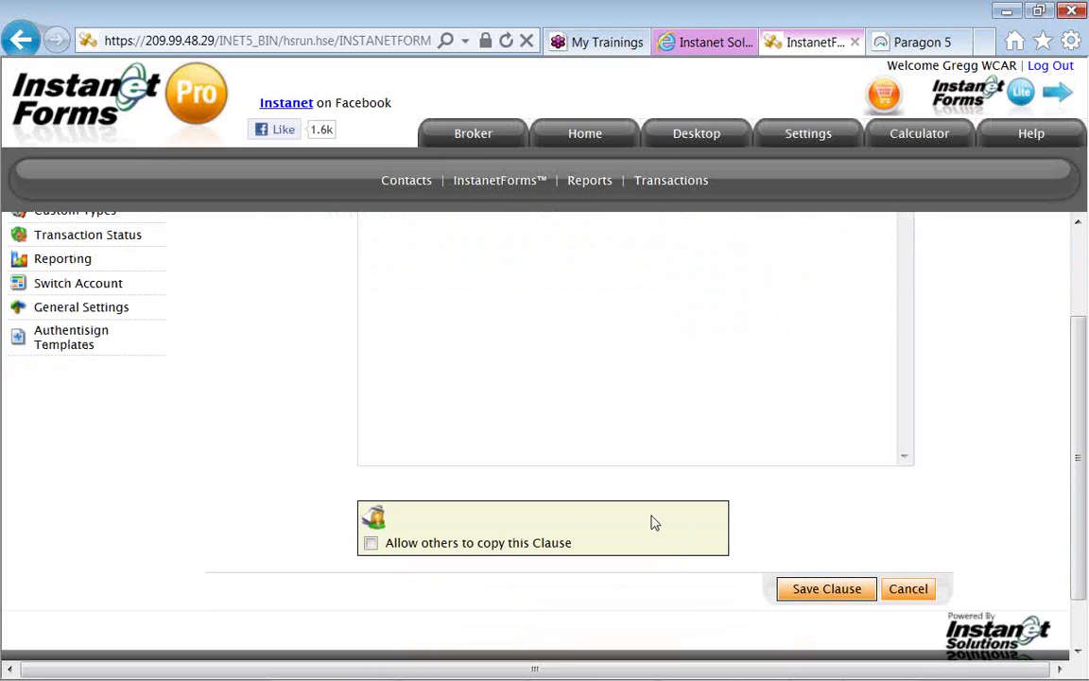
{"action": "left_click", "coordinate": [370, 544]}
{"action": "left_click", "coordinate": [788, 588]}
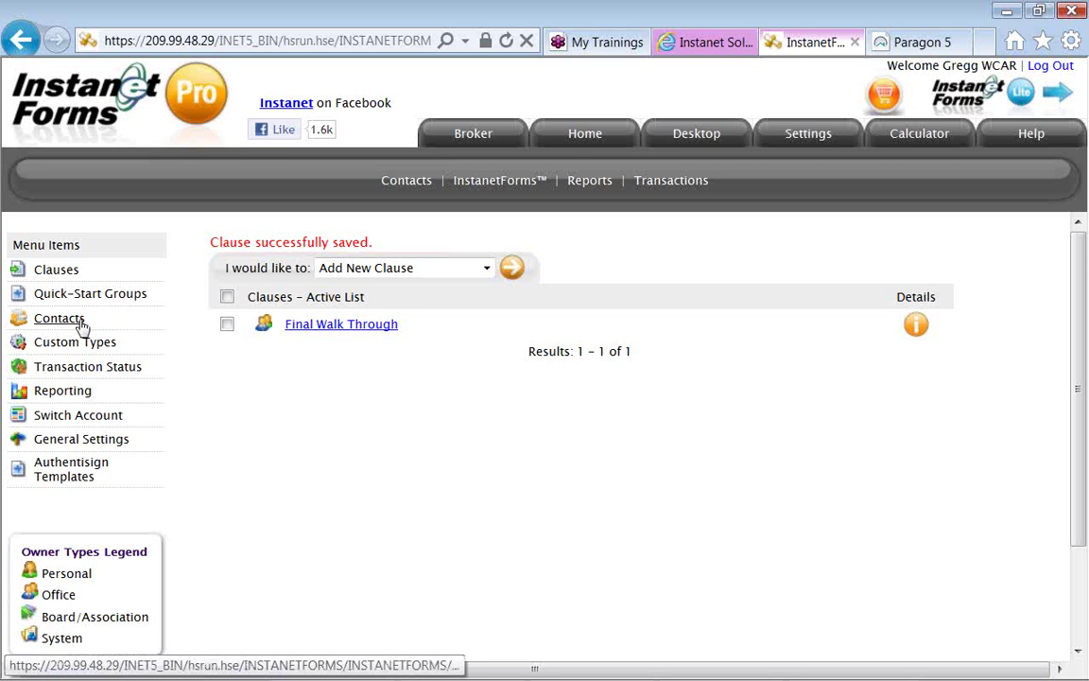
Open a blank 'Add a New Contact' form from the broker Contacts list.
{"action": "left_click", "coordinate": [85, 324]}
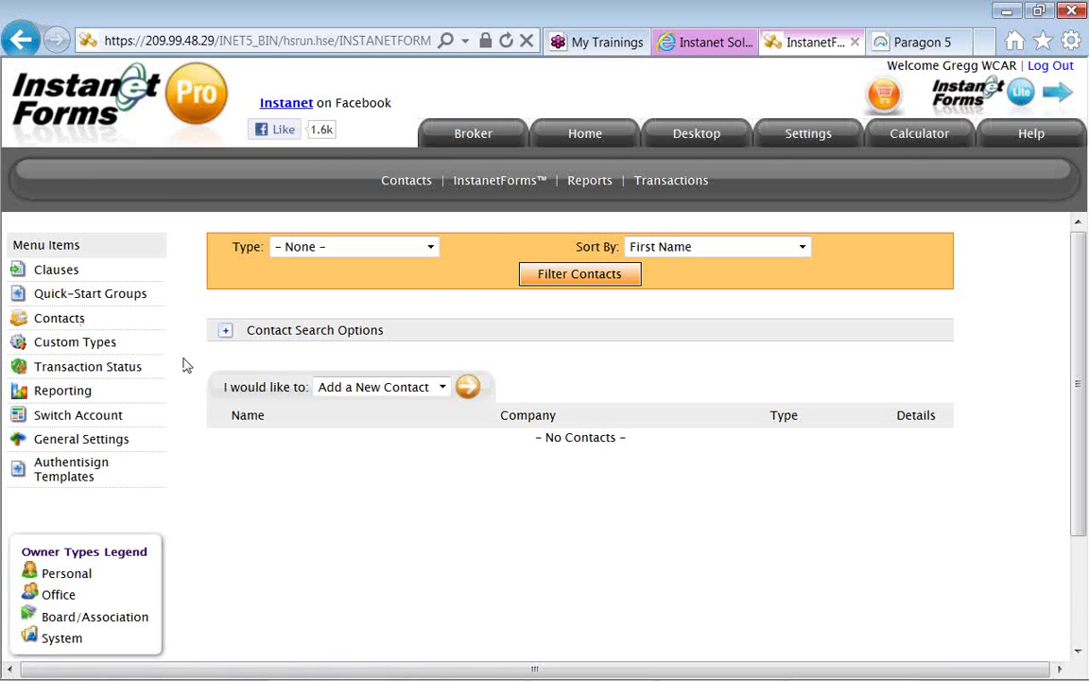
{"action": "left_click", "coordinate": [468, 387]}
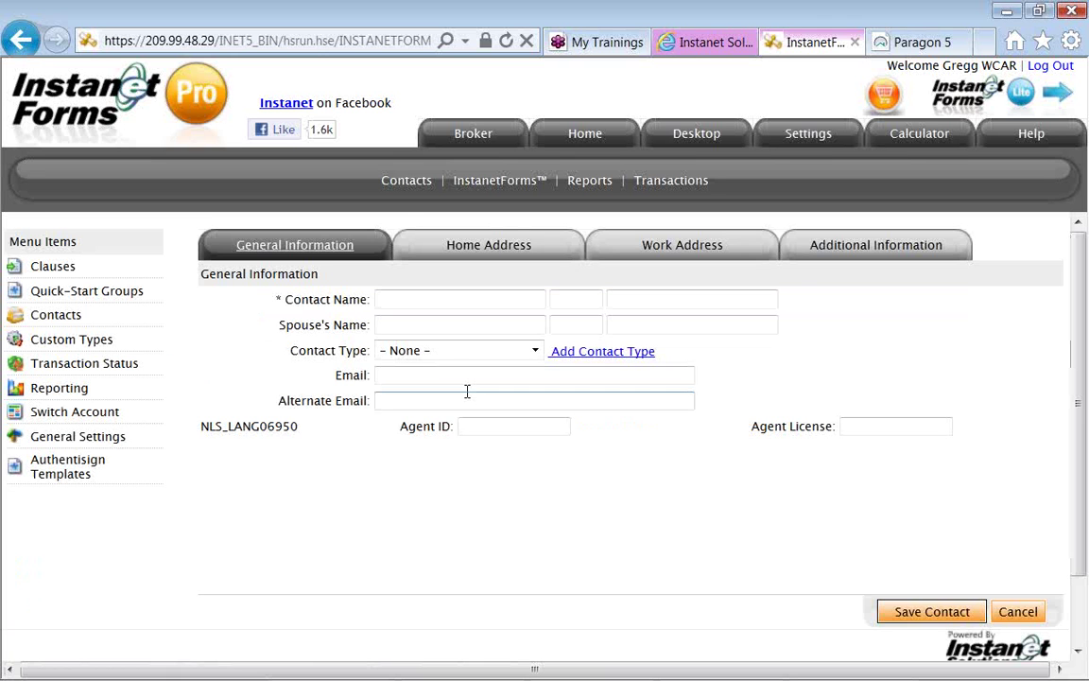
Enter the contact's first and last name and accept the suggested e-mail address.
{"action": "left_click", "coordinate": [438, 301]}
{"action": "type", "text": "Joan"}
{"action": "key", "text": "Tab"}
{"action": "key", "text": "Tab"}
{"action": "type", "text": "Loan"}
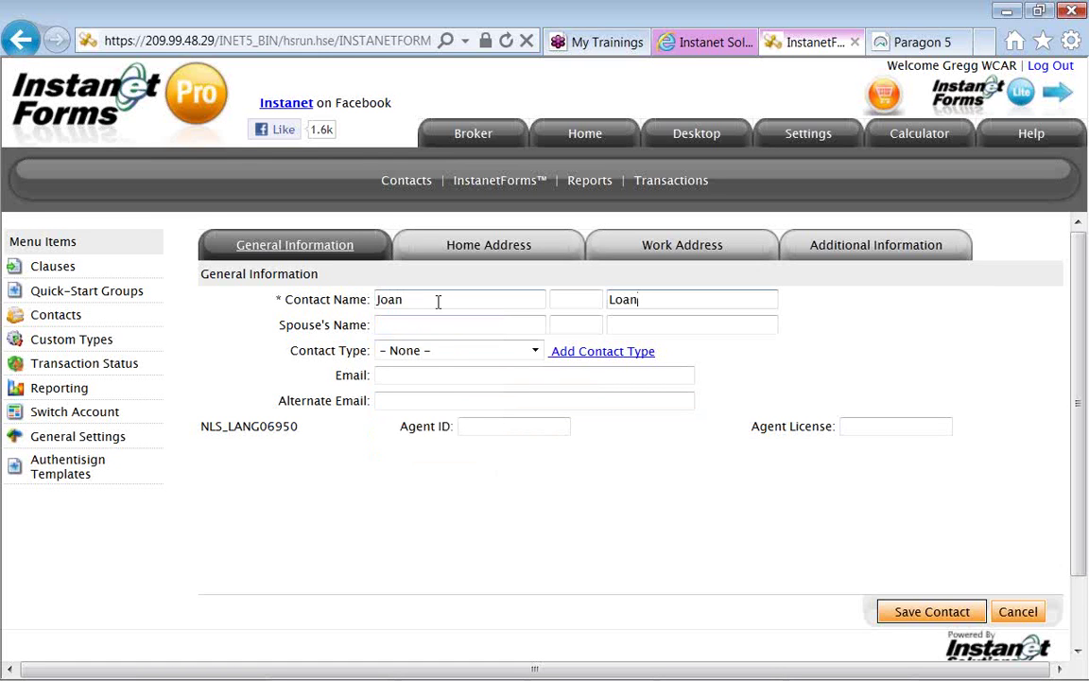
{"action": "left_click", "coordinate": [434, 375]}
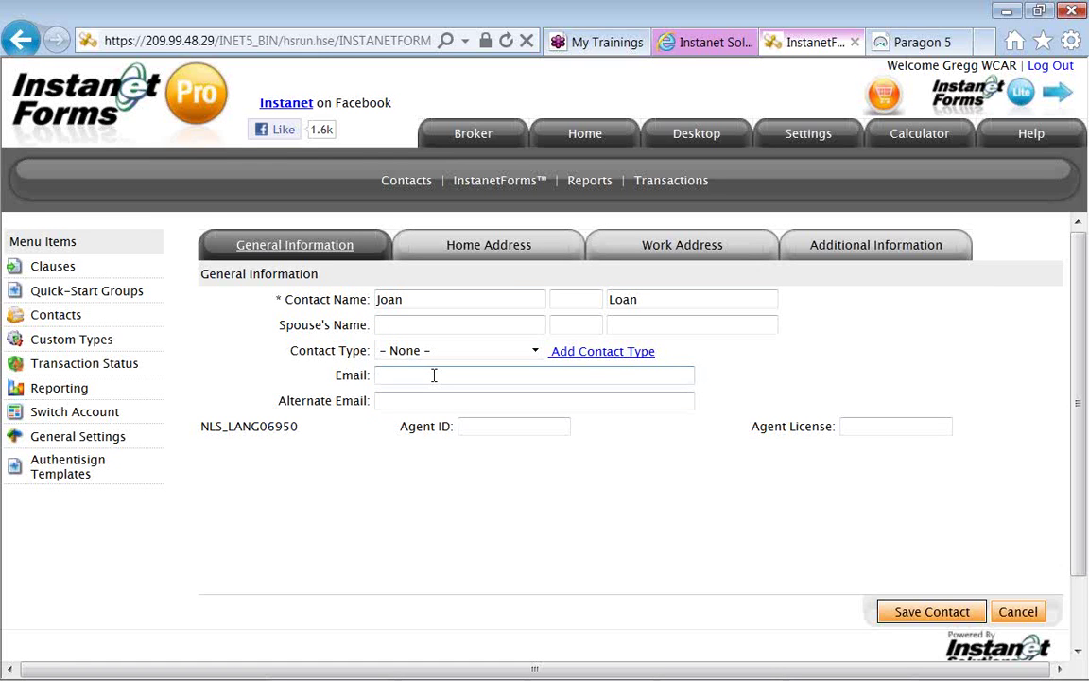
{"action": "type", "text": "acc"}
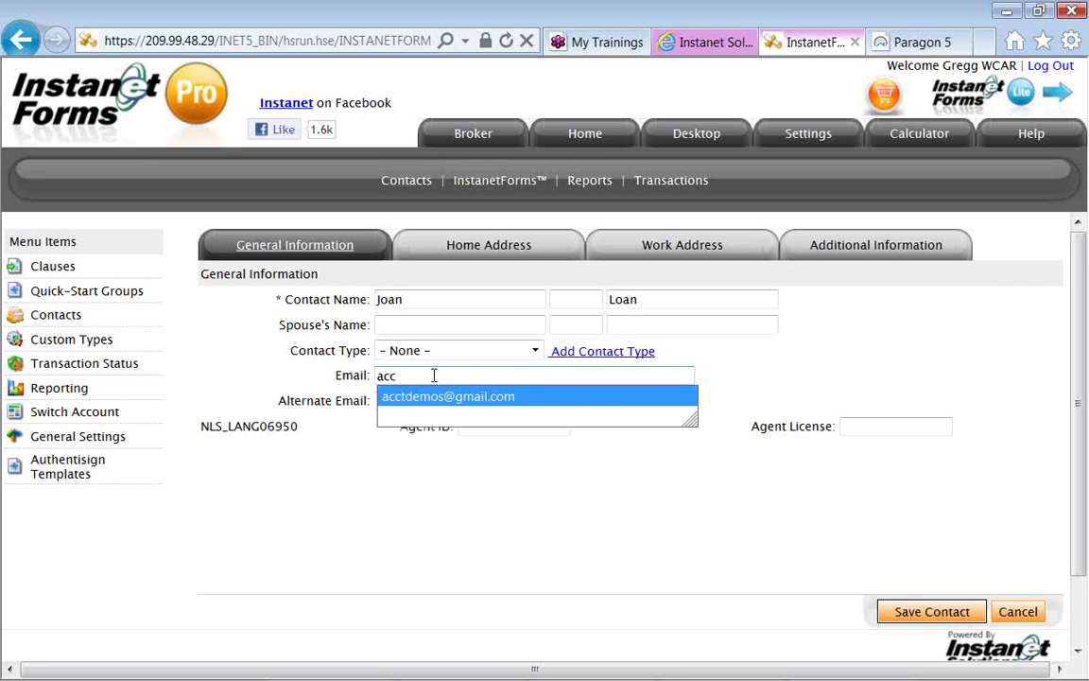
{"action": "key", "text": "Return"}
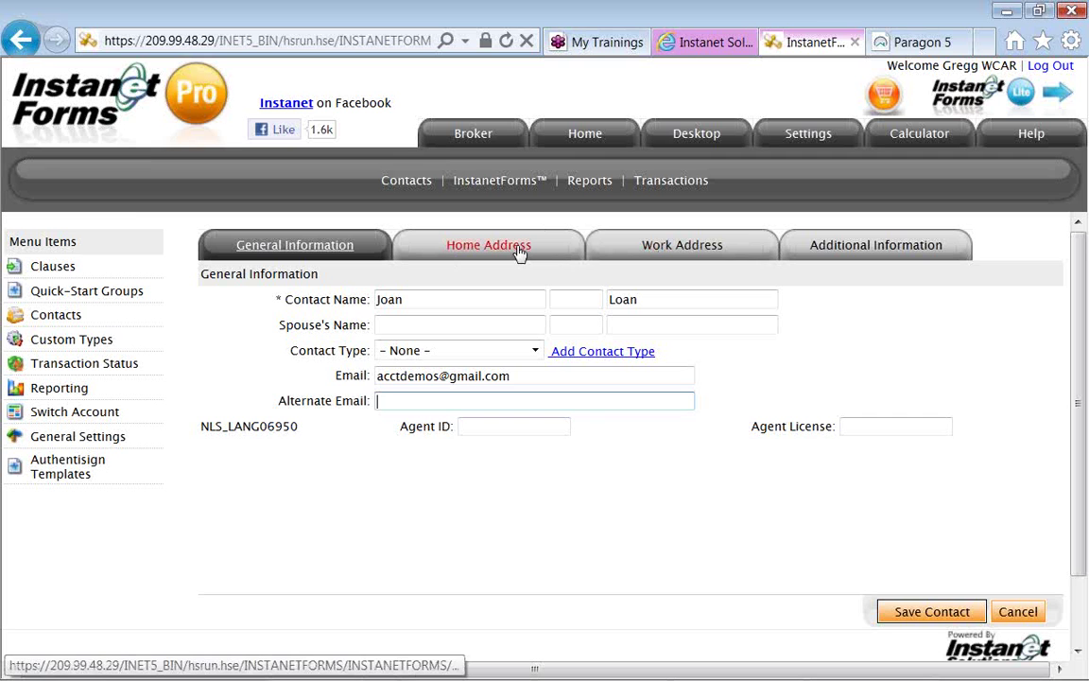
Set the Work Address company to 'ABC home loan' and save the contact.
{"action": "left_click", "coordinate": [651, 250]}
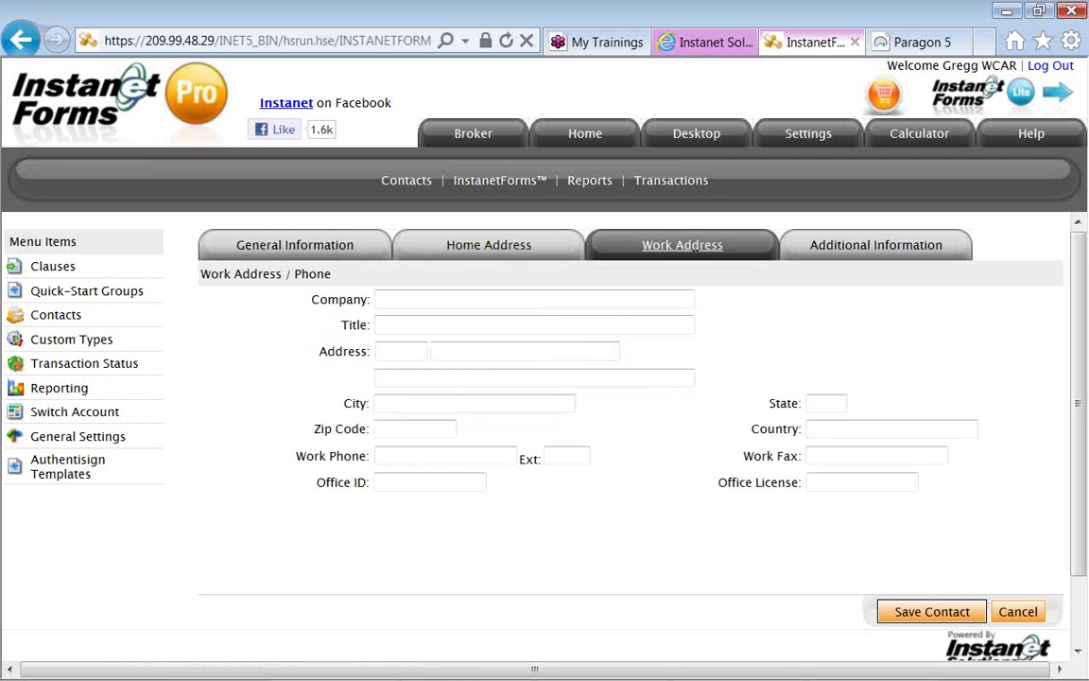
{"action": "left_click", "coordinate": [639, 300]}
{"action": "type", "text": "ABC hom"}
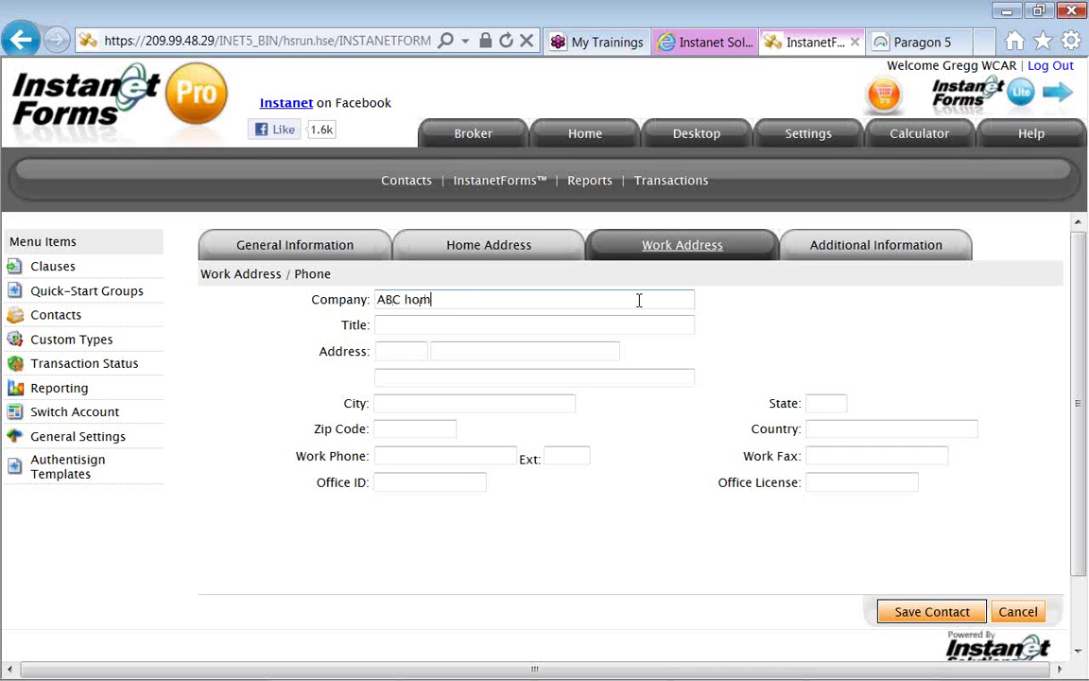
{"action": "type", "text": "e loan"}
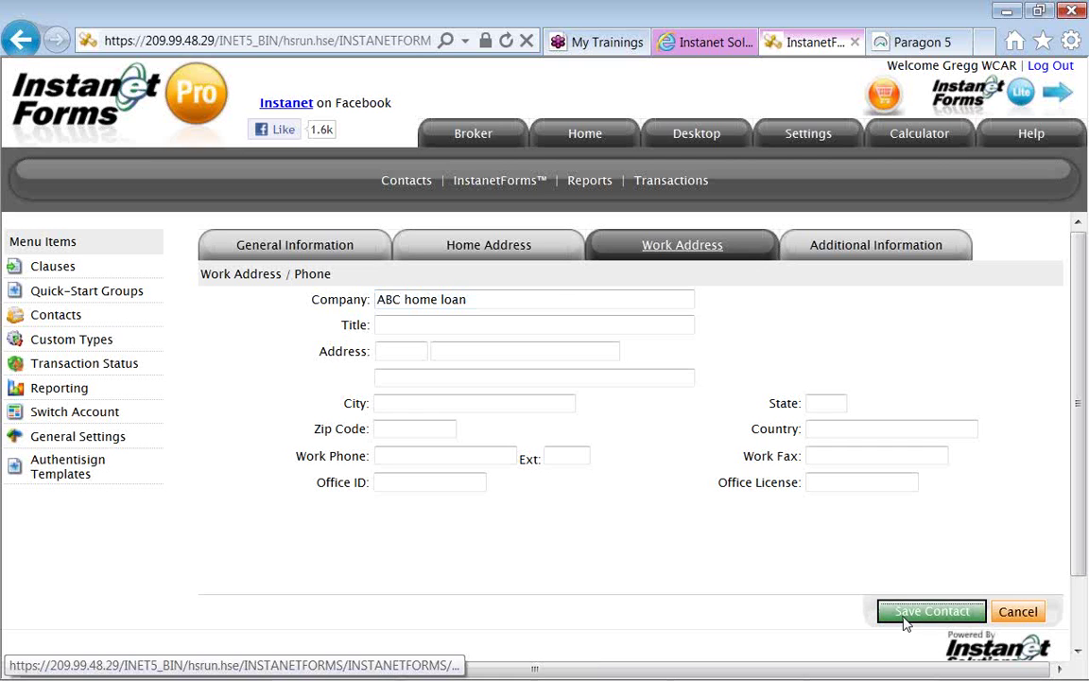
{"action": "left_click", "coordinate": [904, 618]}
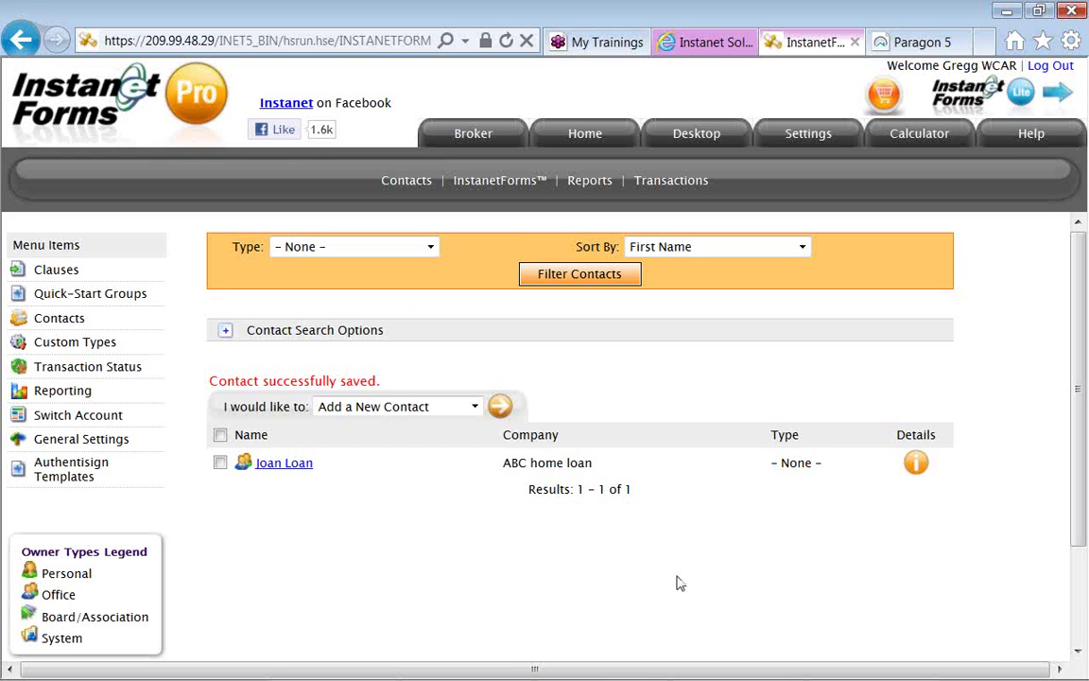
Open Custom Types, view the Contact types, then go to Transaction Status.
{"action": "left_click", "coordinate": [113, 350]}
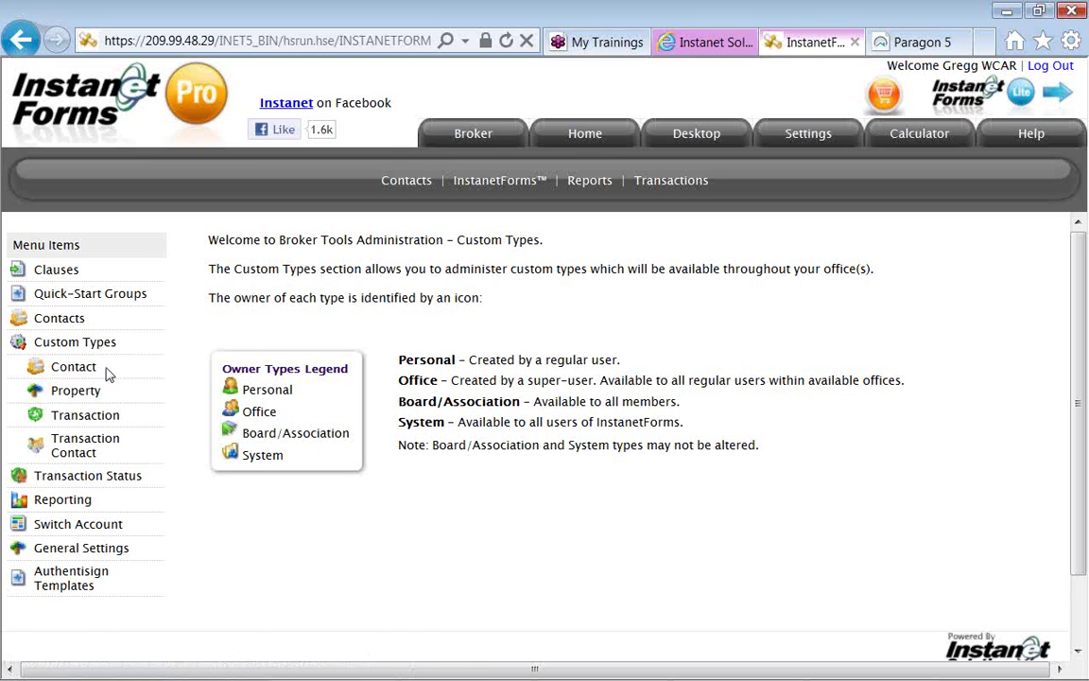
{"action": "left_click", "coordinate": [96, 370]}
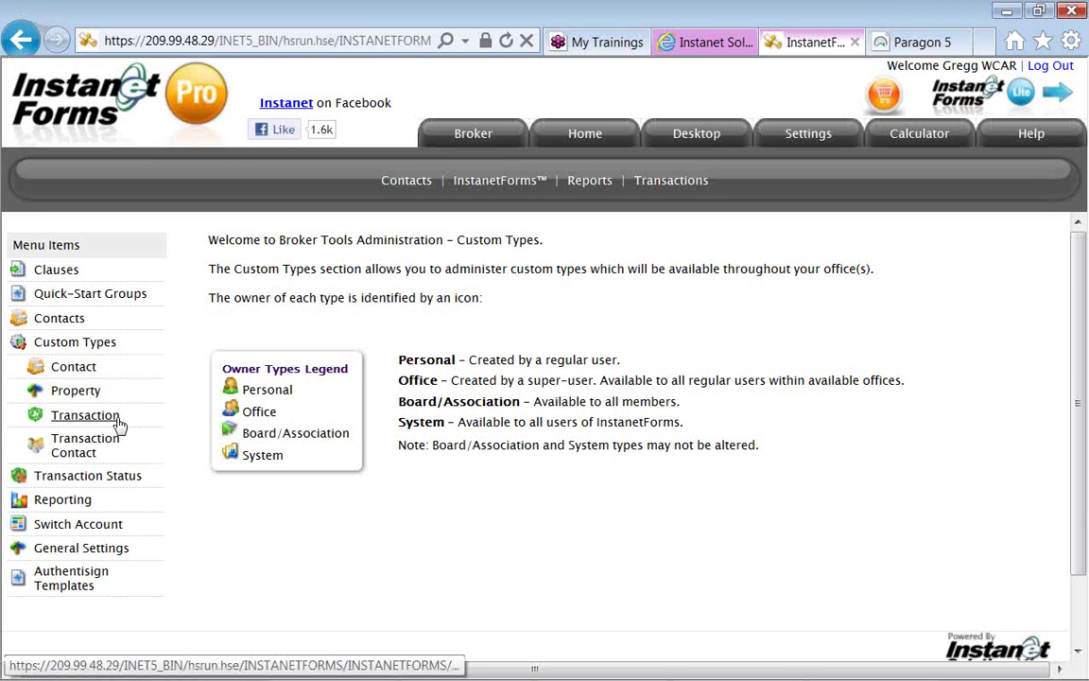
{"action": "left_click", "coordinate": [137, 485]}
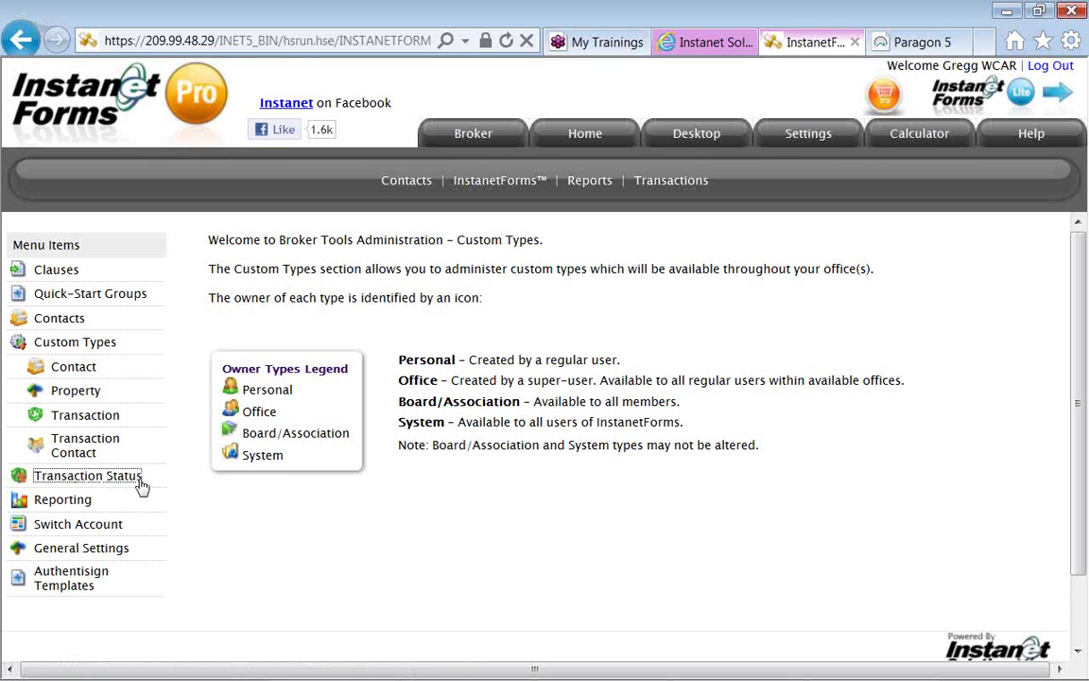
Add a new transaction status named 'Broker View' and save it.
{"action": "left_click", "coordinate": [140, 484]}
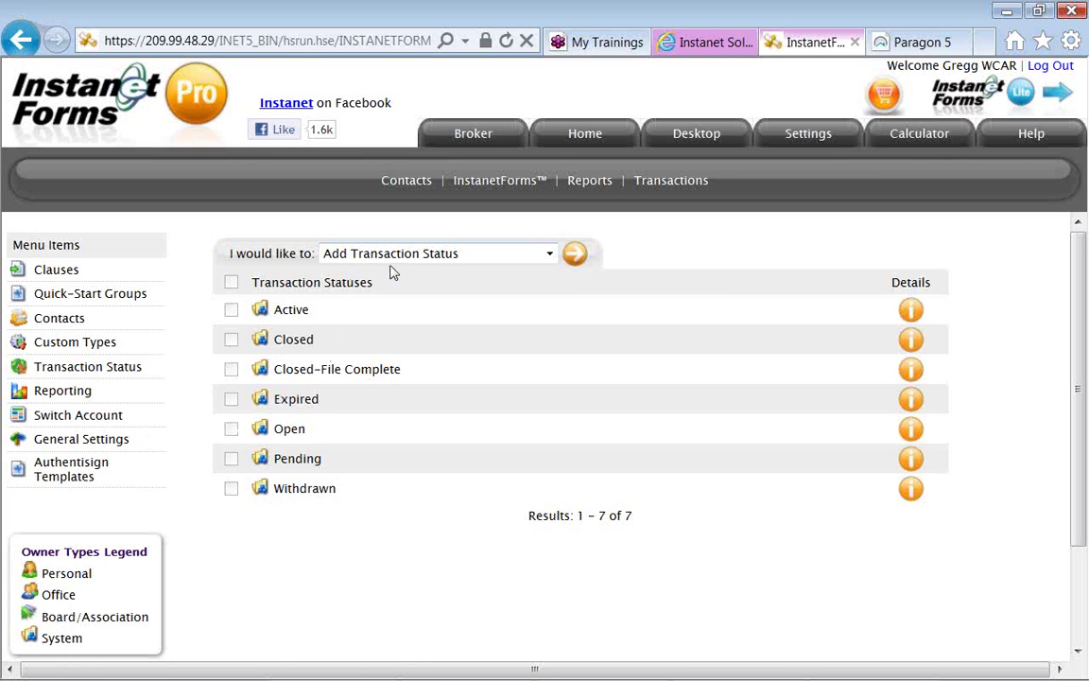
{"action": "left_click", "coordinate": [549, 254]}
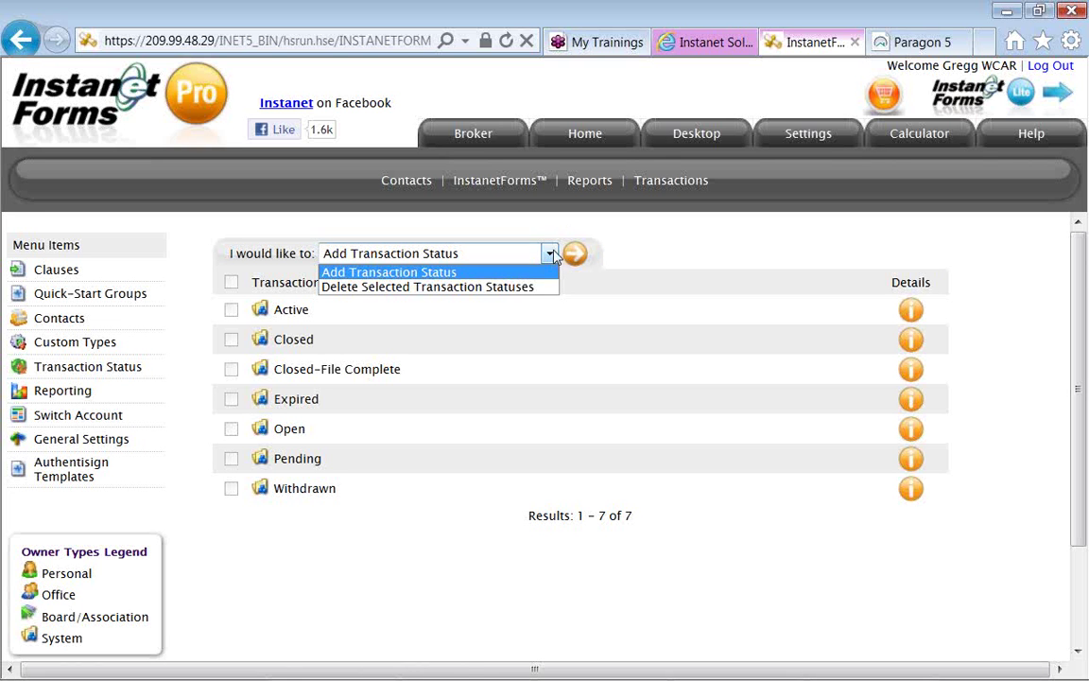
{"action": "left_click", "coordinate": [578, 252]}
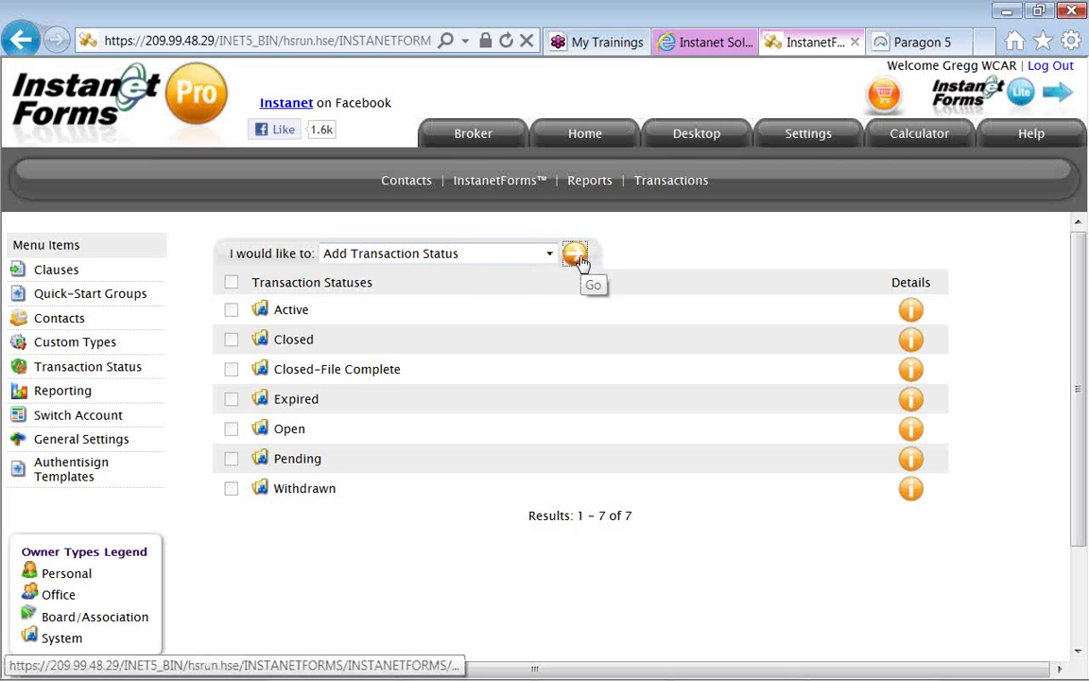
{"action": "left_click", "coordinate": [583, 269]}
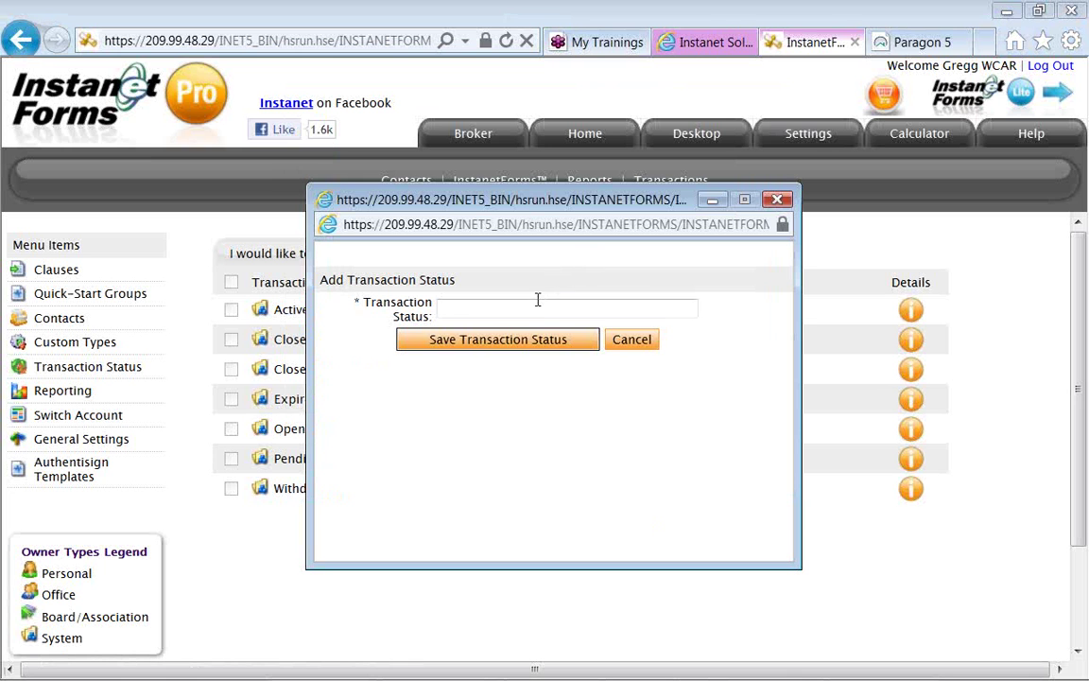
{"action": "type", "text": "Broker View"}
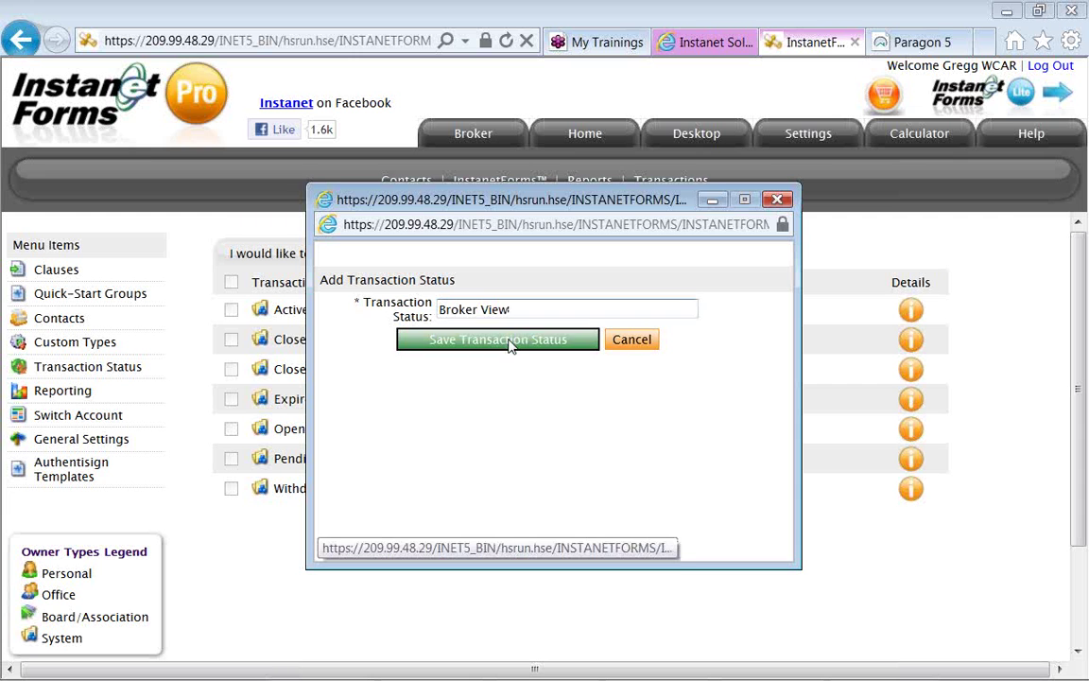
{"action": "left_click", "coordinate": [511, 340]}
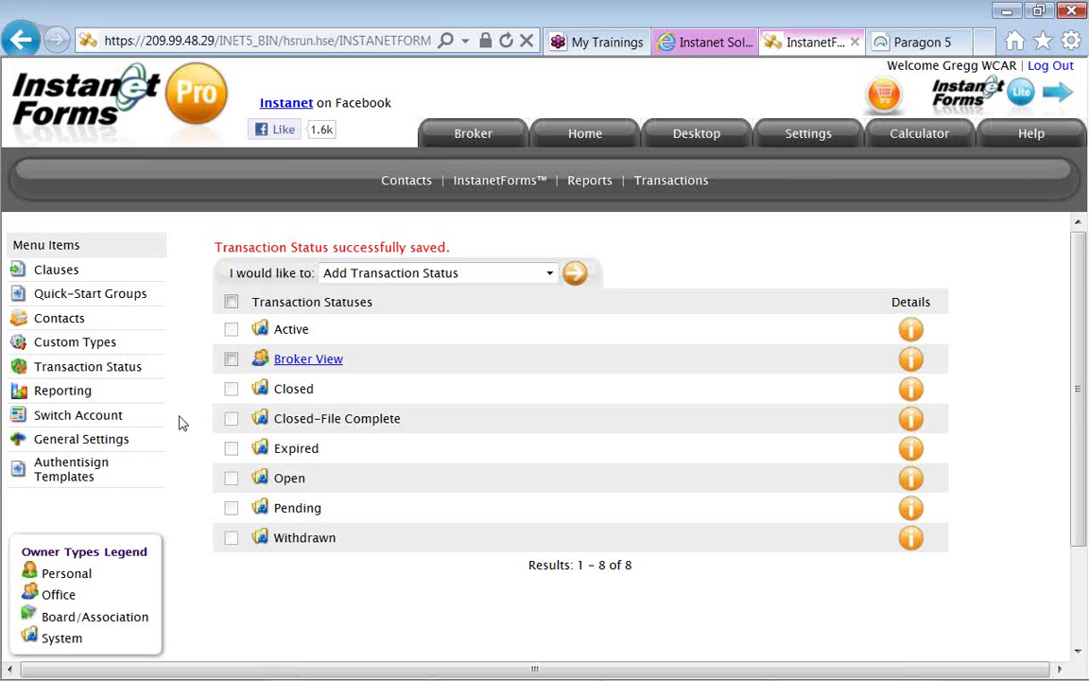
Review the Lone Wolf integration in General Settings, then go to the account switching page.
{"action": "left_click", "coordinate": [110, 450]}
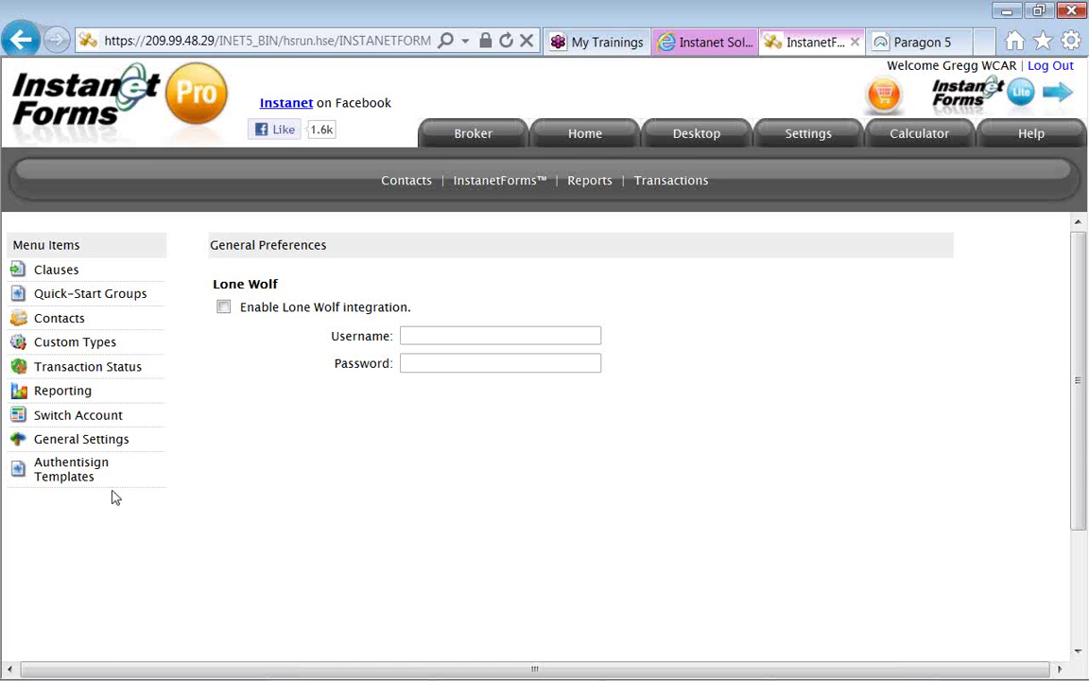
{"action": "left_click", "coordinate": [114, 421]}
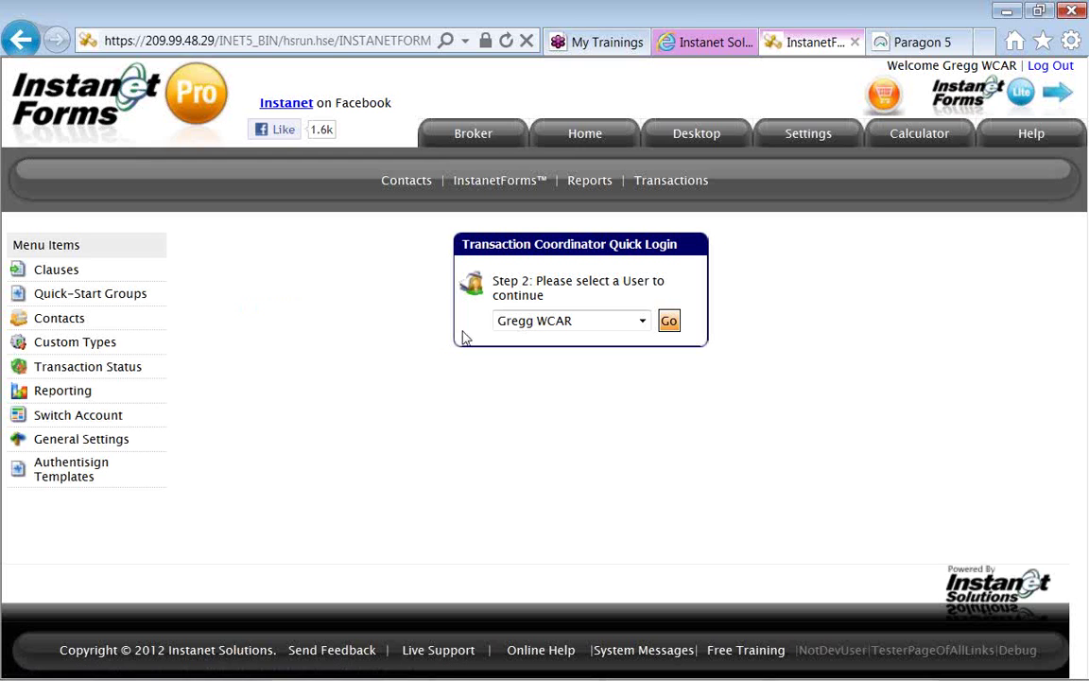
Switch to the other agent's account and log in as that user.
{"action": "left_click", "coordinate": [514, 327]}
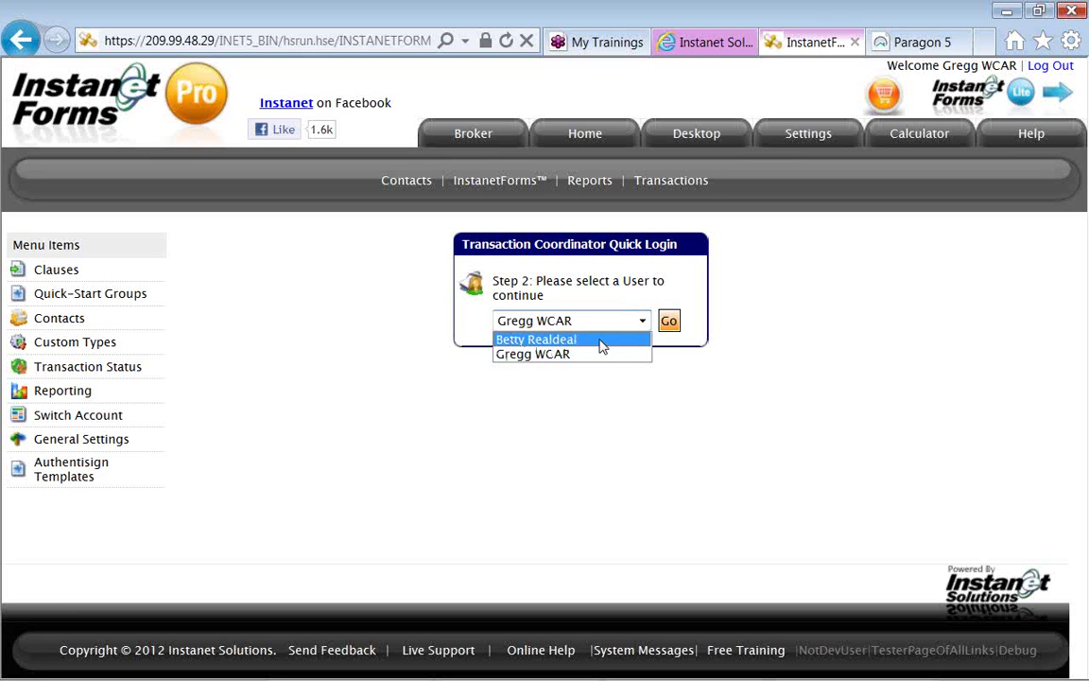
{"action": "left_click", "coordinate": [601, 346]}
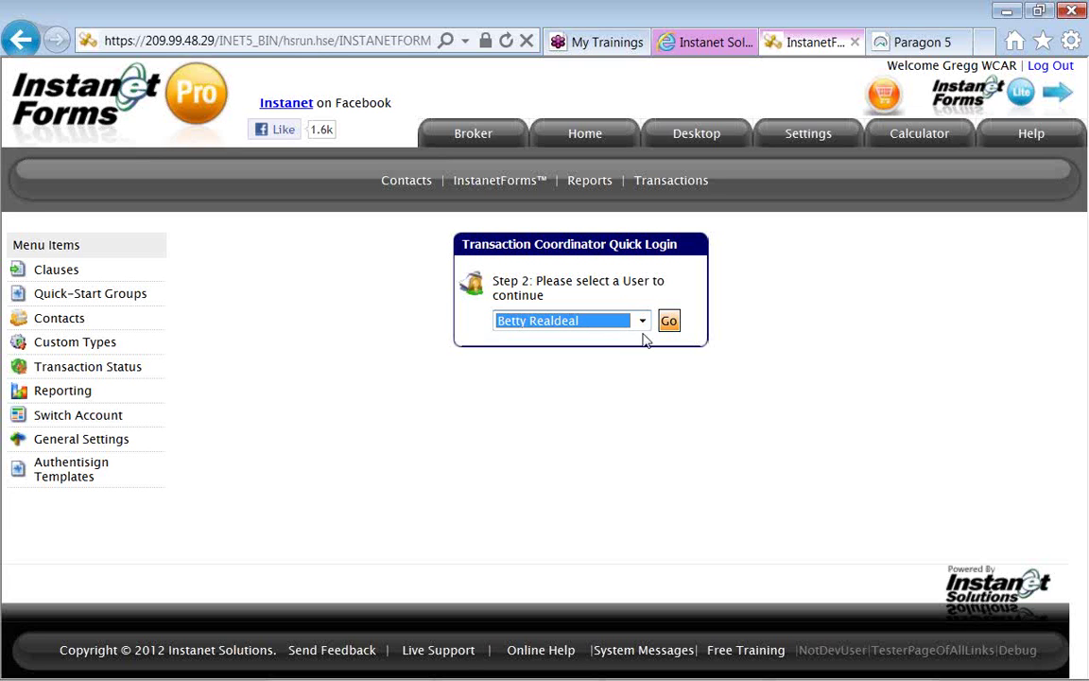
{"action": "left_click", "coordinate": [668, 323]}
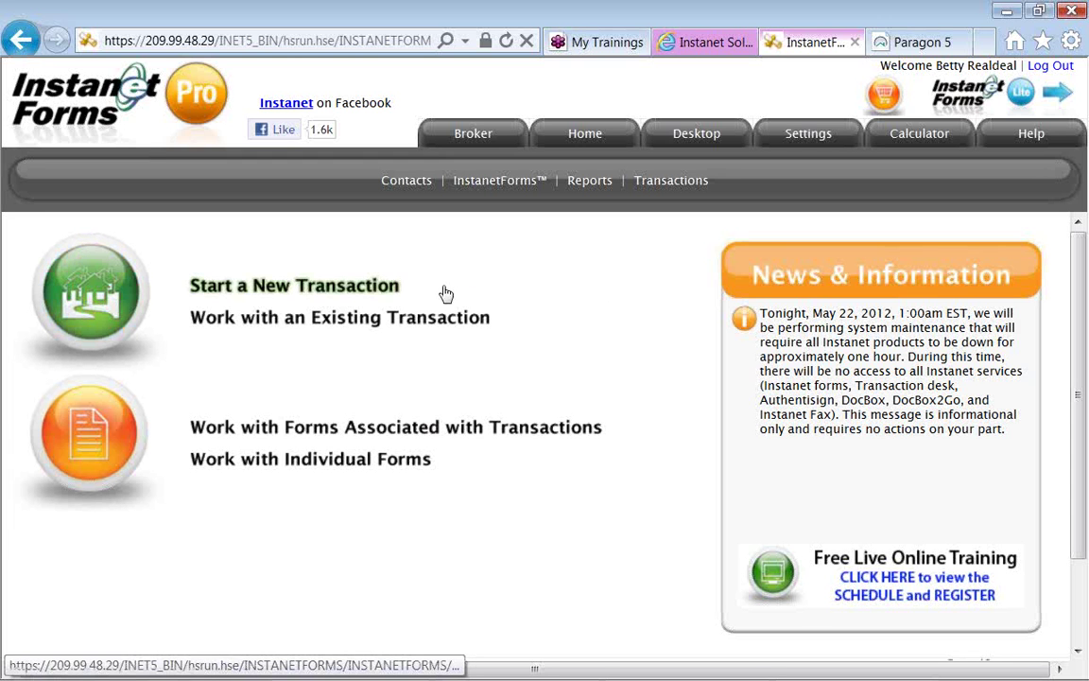
Start a new transaction set to populate from a transaction template.
{"action": "left_click", "coordinate": [387, 289]}
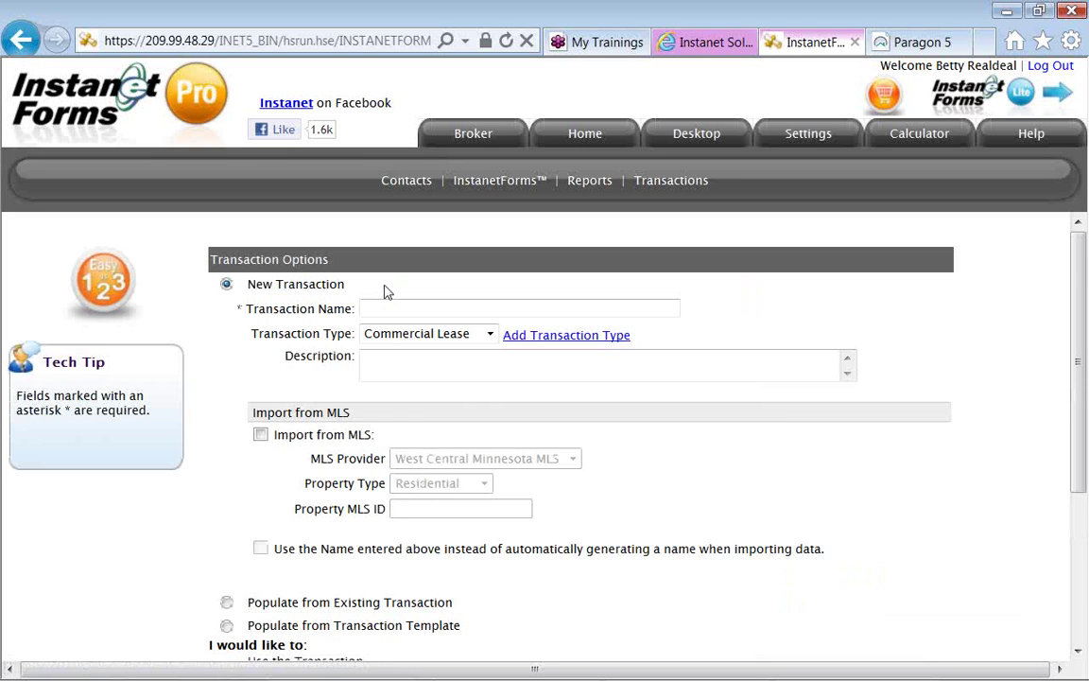
{"action": "scroll", "coordinate": [384, 292], "scroll_direction": "down", "scroll_amount": 1}
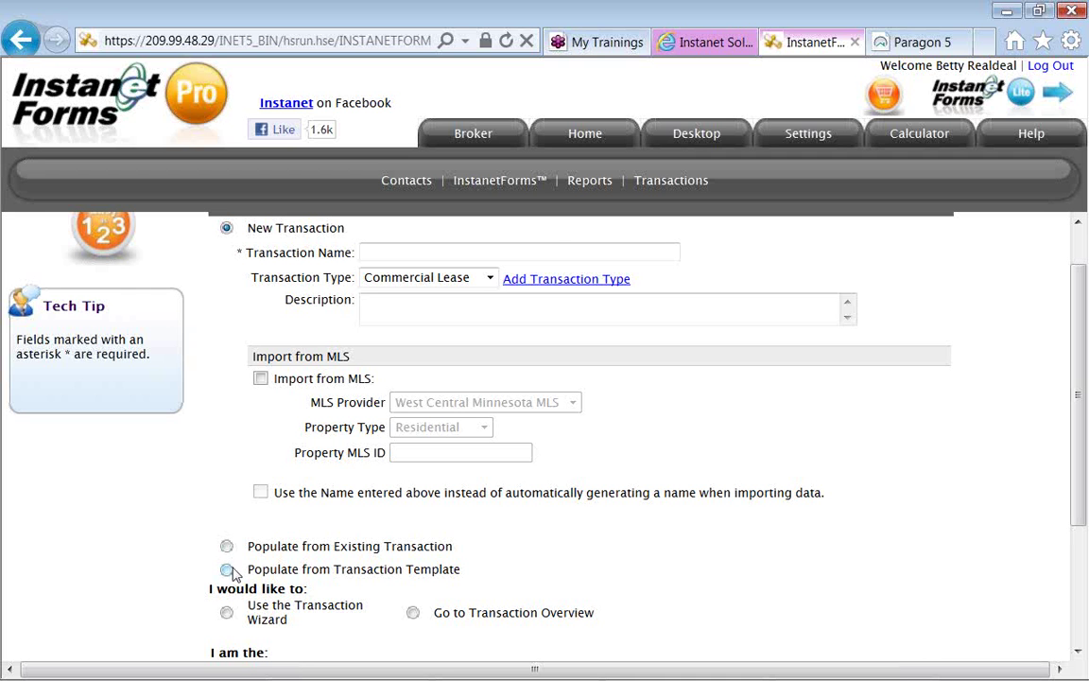
{"action": "left_click", "coordinate": [227, 570]}
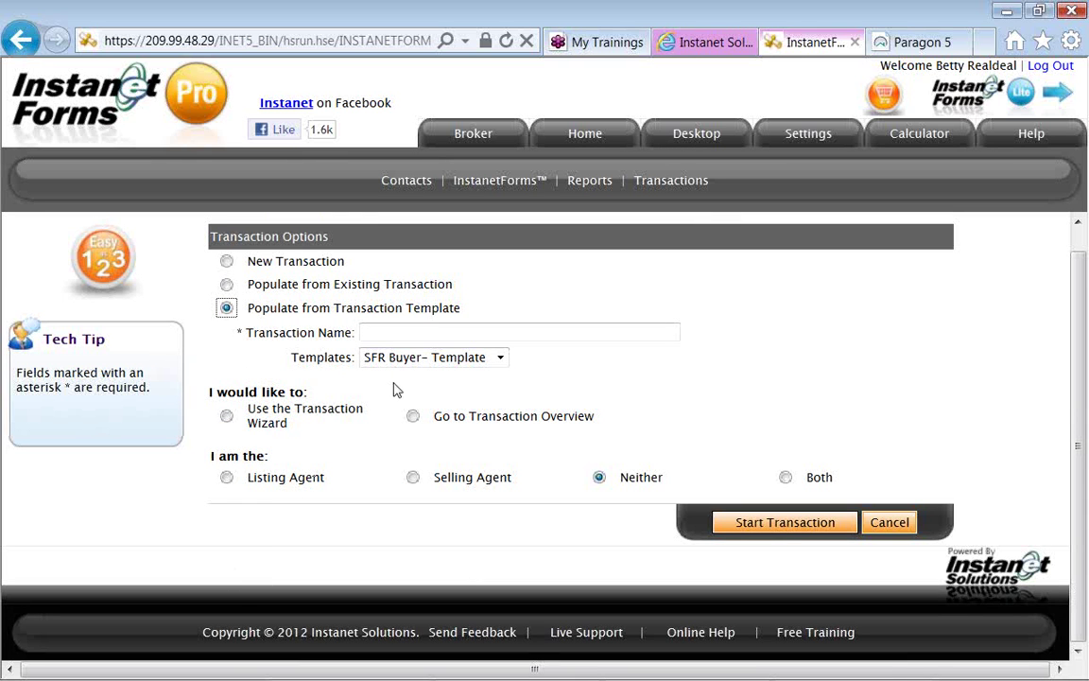
Start a transaction named with the buyer's name plus '-- SFR buyer' from SFR Buyer- Template, as Selling Agent, opening its overview.
{"action": "left_click", "coordinate": [391, 333]}
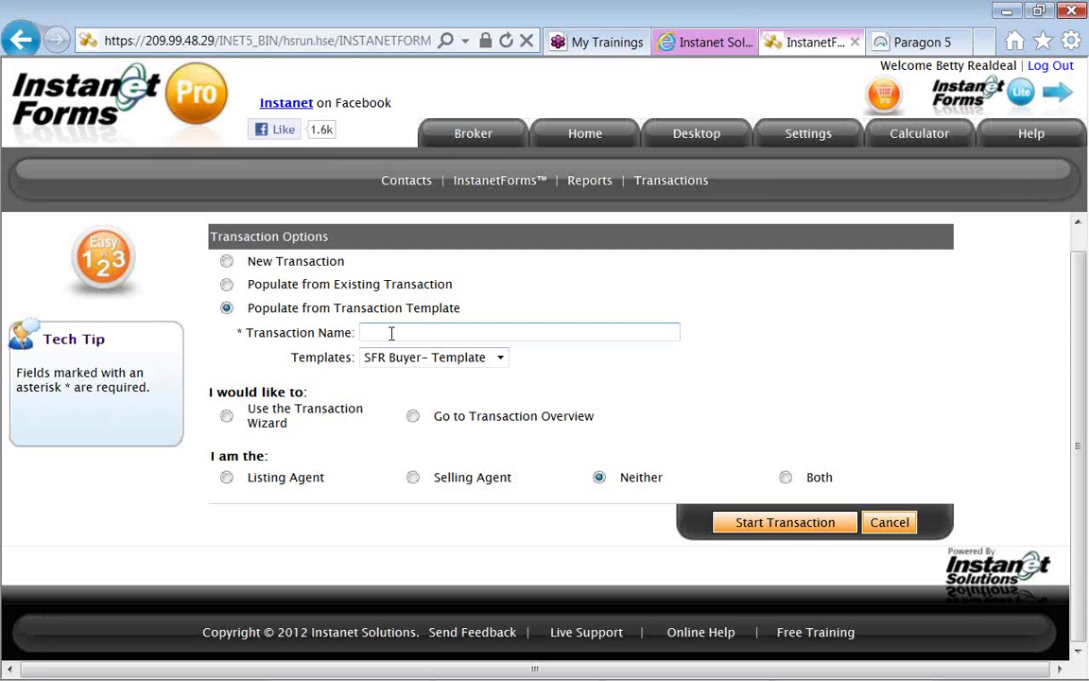
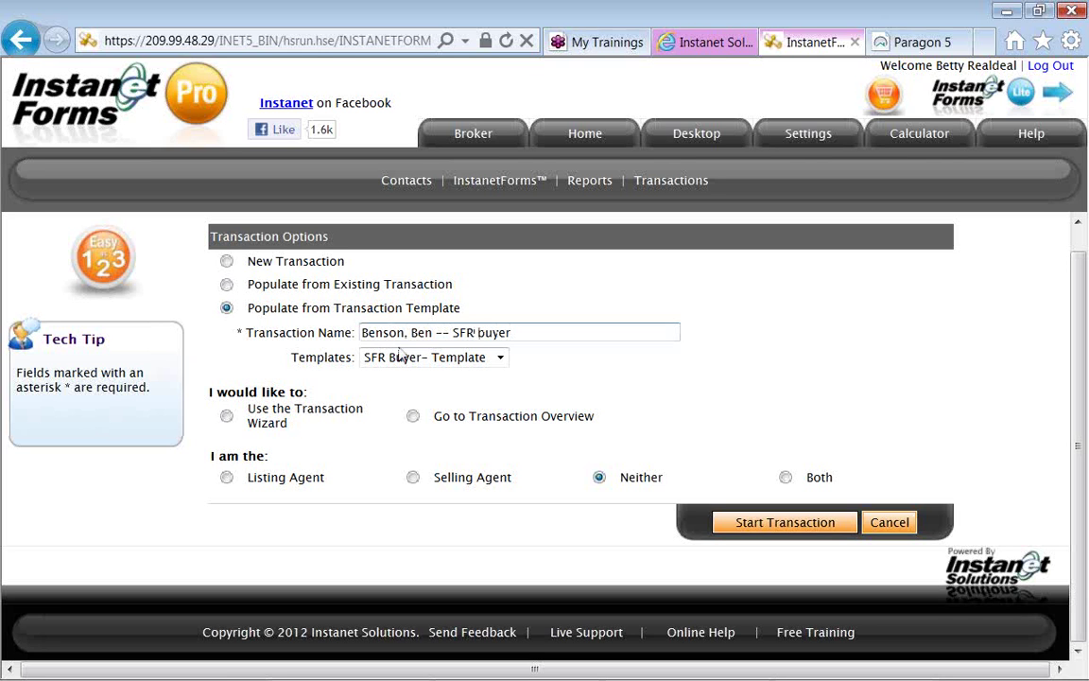
{"action": "left_click", "coordinate": [409, 362]}
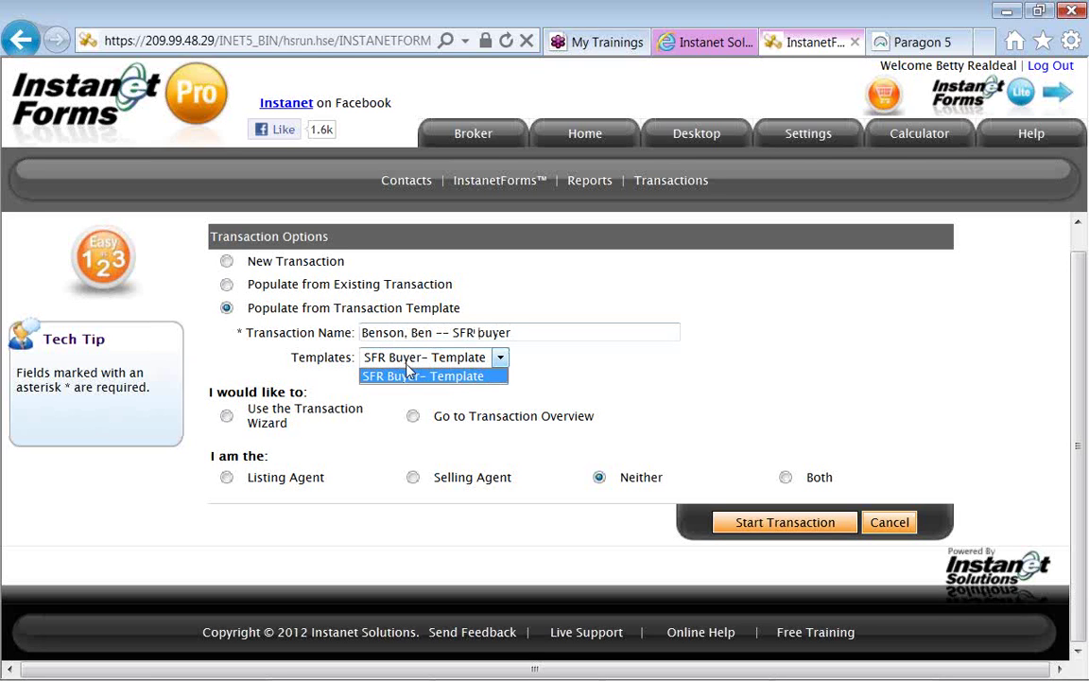
{"action": "left_click", "coordinate": [501, 377]}
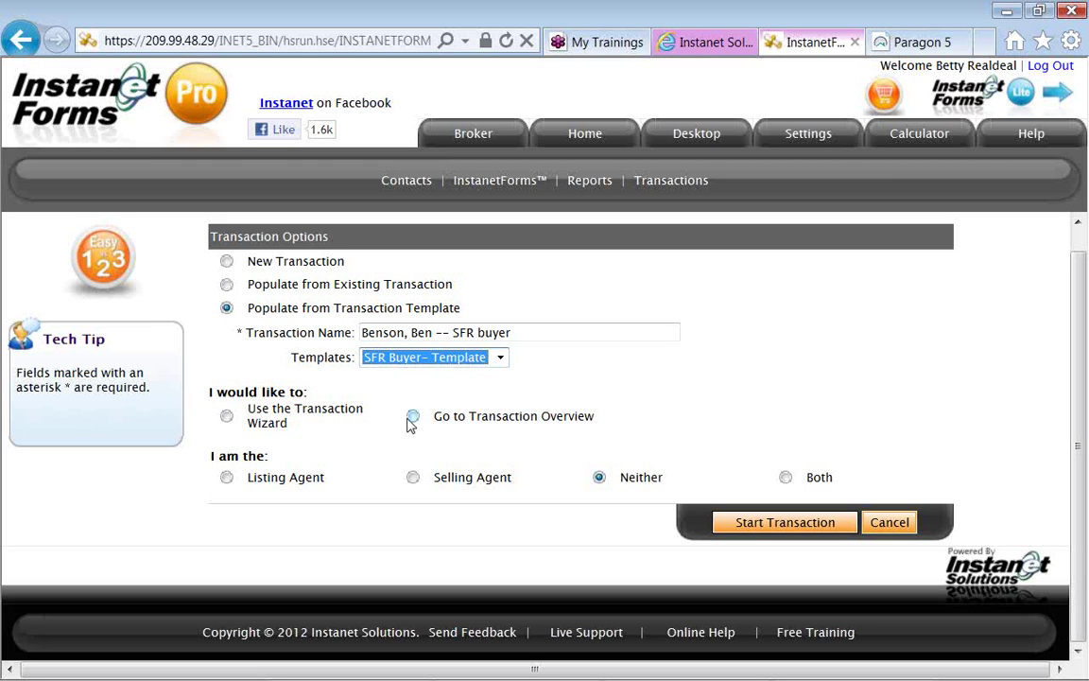
{"action": "left_click", "coordinate": [410, 418]}
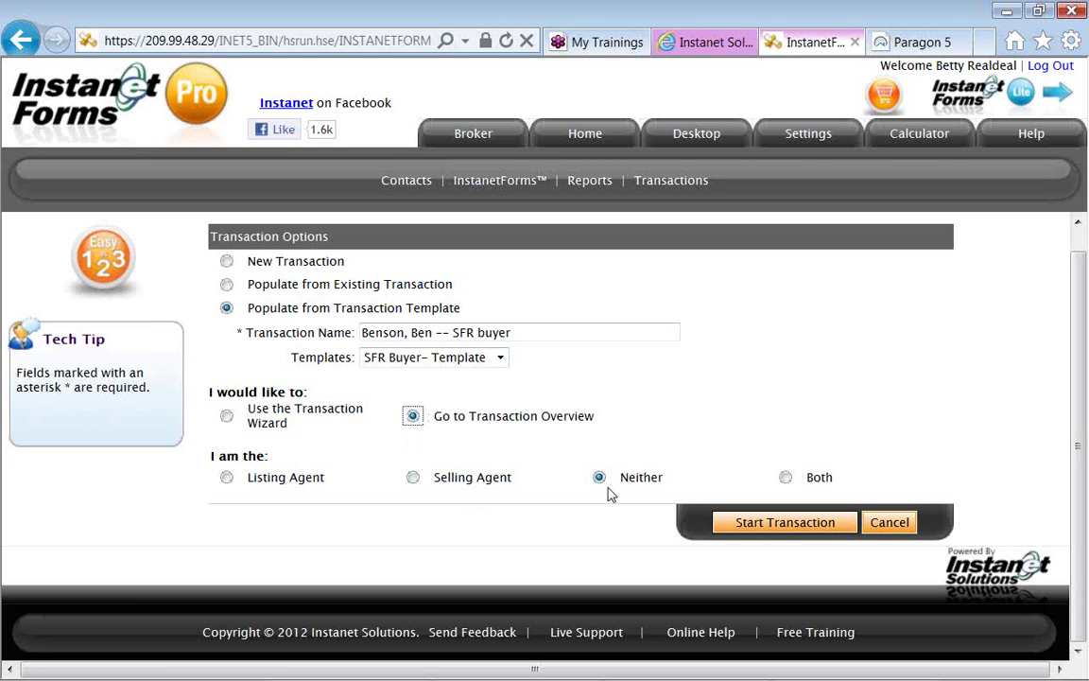
{"action": "left_click", "coordinate": [413, 480]}
{"action": "left_click", "coordinate": [740, 525]}
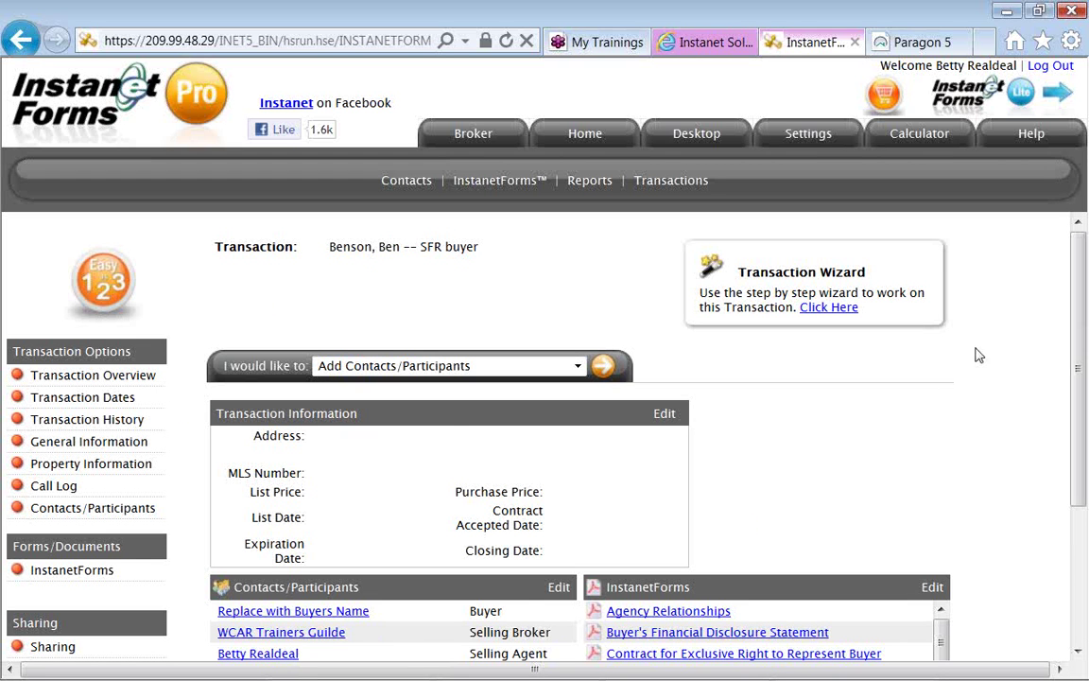
Return to the new transaction's overview and scroll down to its Contacts/Participants and InstanetForms panels.
{"action": "key", "text": "alt+Tab"}
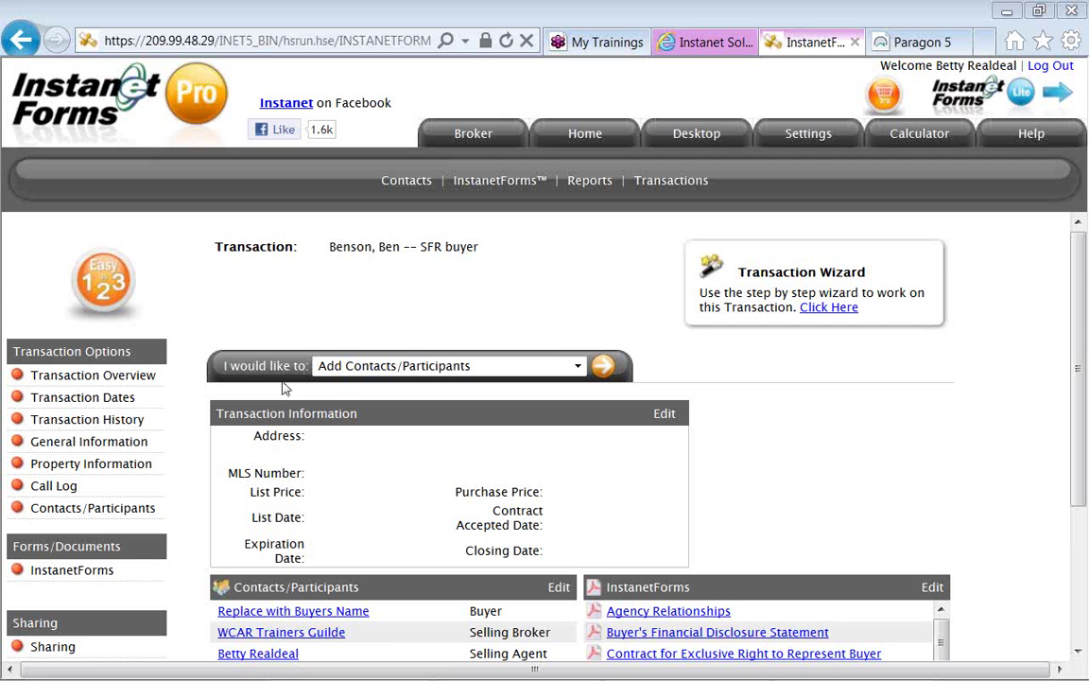
{"action": "scroll", "coordinate": [297, 312], "scroll_direction": "down", "scroll_amount": 1}
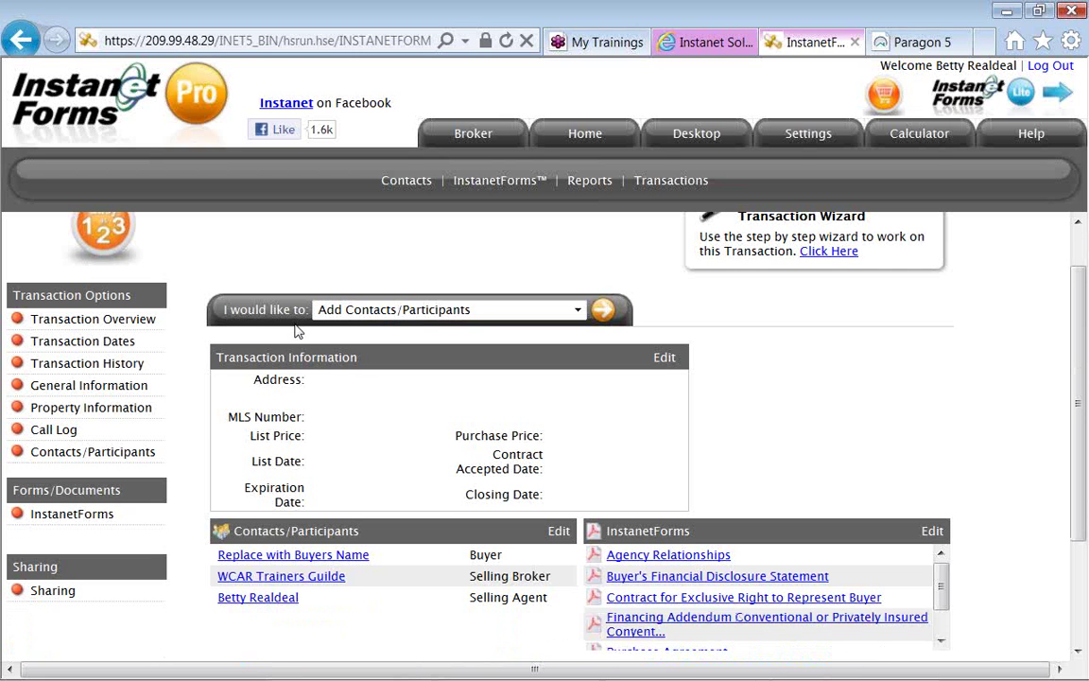
Open the 'Replace with Buyers Name' placeholder contact in the Contacts/Participants panel.
{"action": "left_click", "coordinate": [225, 559]}
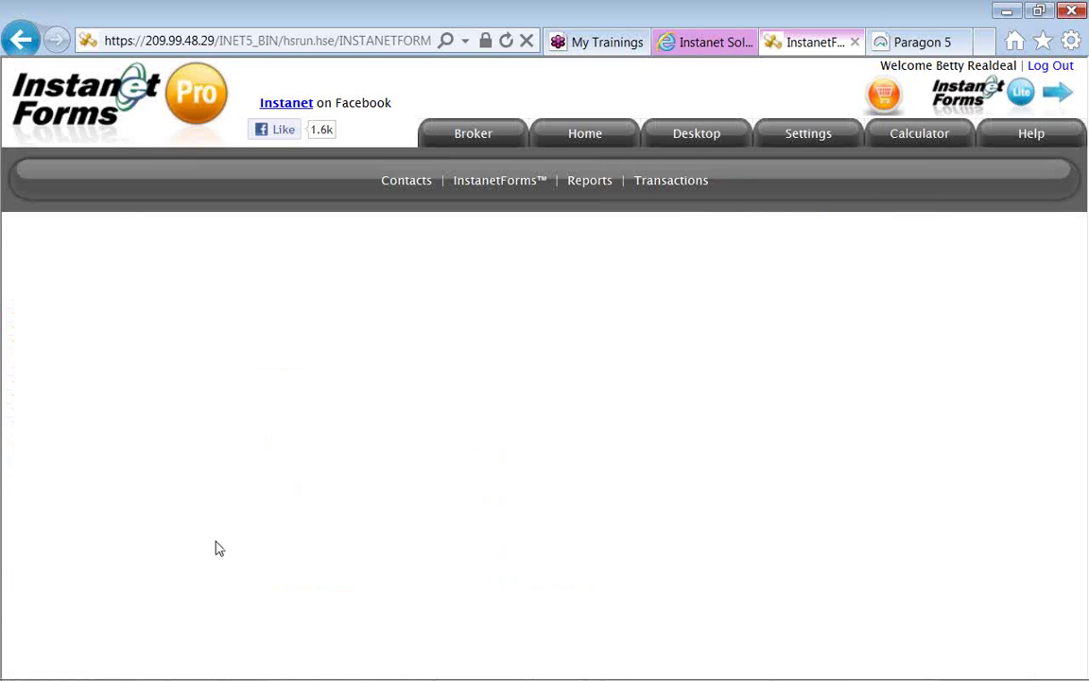
Replace the placeholder with the buyer's first and last name, e-mail address and cell number.
{"action": "left_click", "coordinate": [395, 298]}
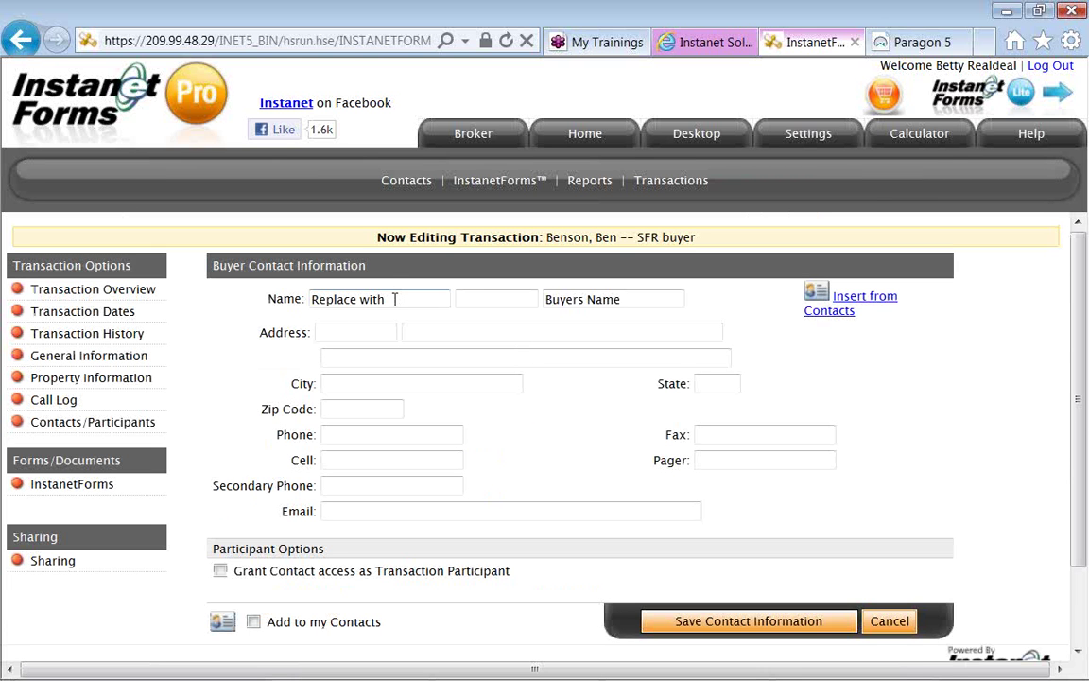
{"action": "key", "text": "BackSpace"}
{"action": "key", "text": "BackSpace"}
{"action": "key", "text": "BackSpace"}
{"action": "key", "text": "BackSpace"}
{"action": "key", "text": "BackSpace"}
{"action": "key", "text": "BackSpace"}
{"action": "key", "text": "BackSpace"}
{"action": "key", "text": "BackSpace"}
{"action": "key", "text": "BackSpace"}
{"action": "key", "text": "BackSpace"}
{"action": "key", "text": "BackSpace"}
{"action": "key", "text": "BackSpace"}
{"action": "key", "text": "Tab"}
{"action": "key", "text": "Tab"}
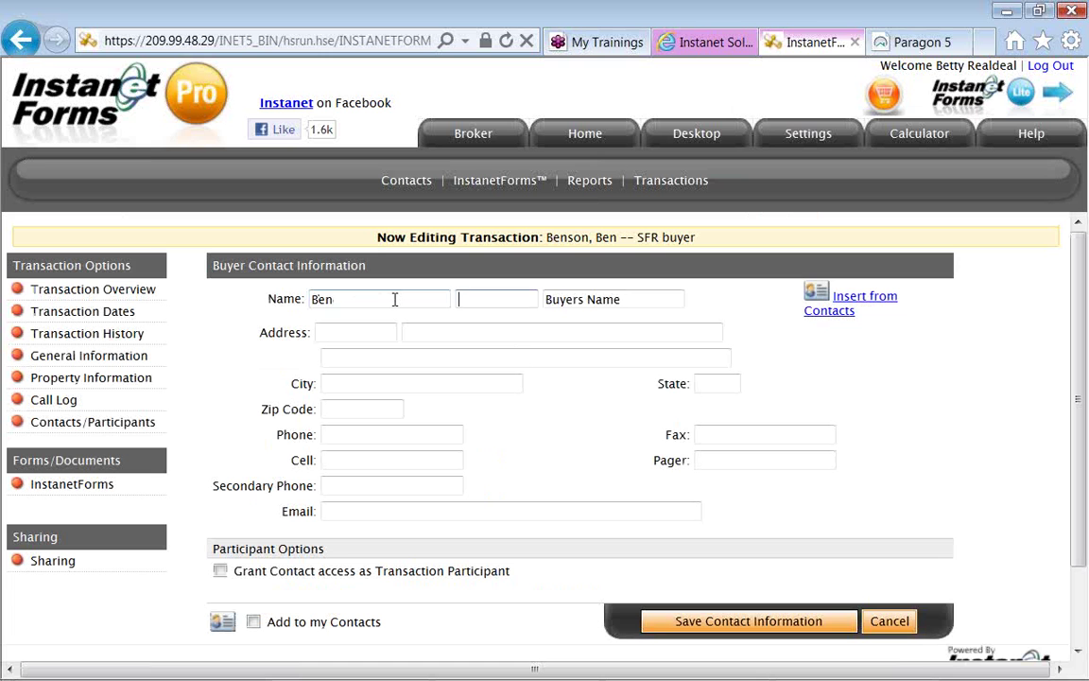
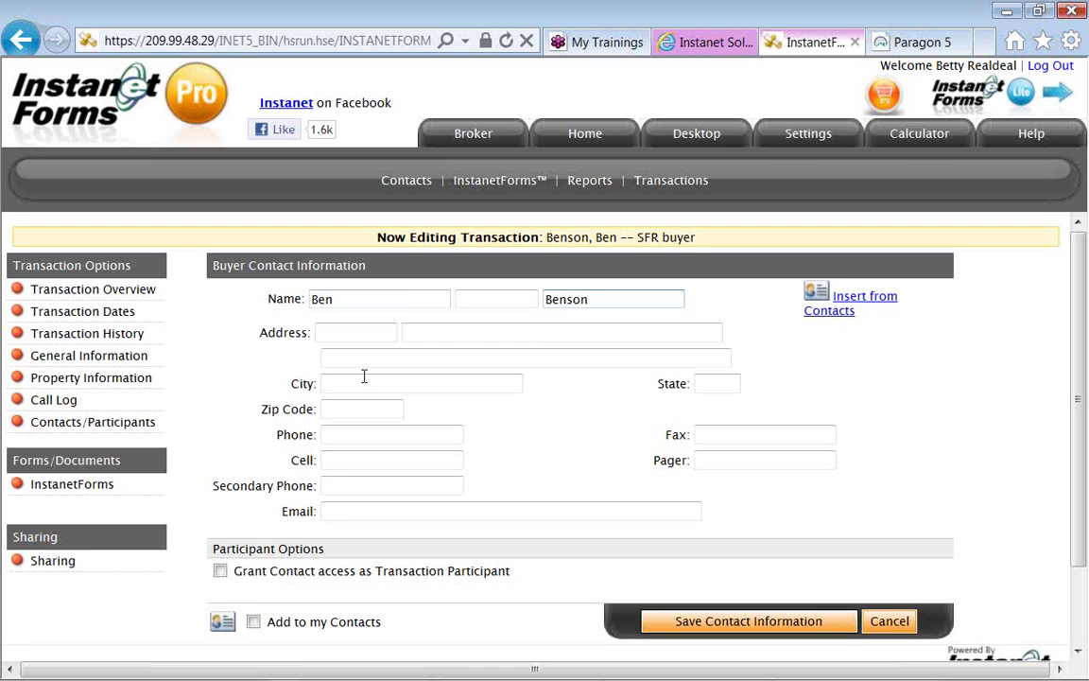
{"action": "left_click", "coordinate": [348, 511]}
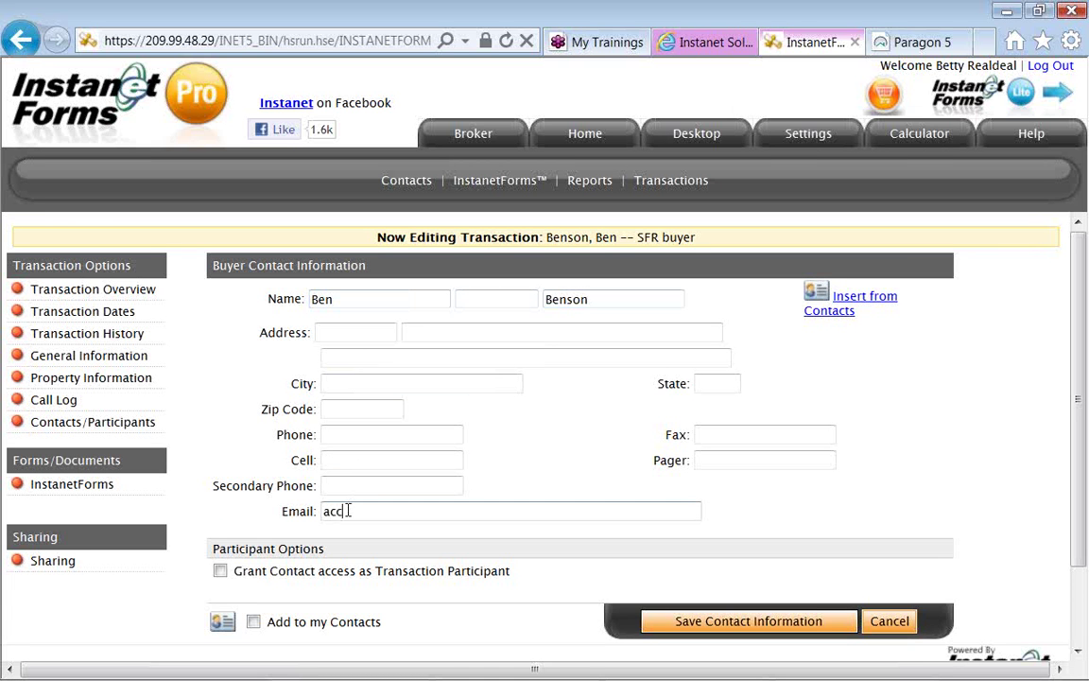
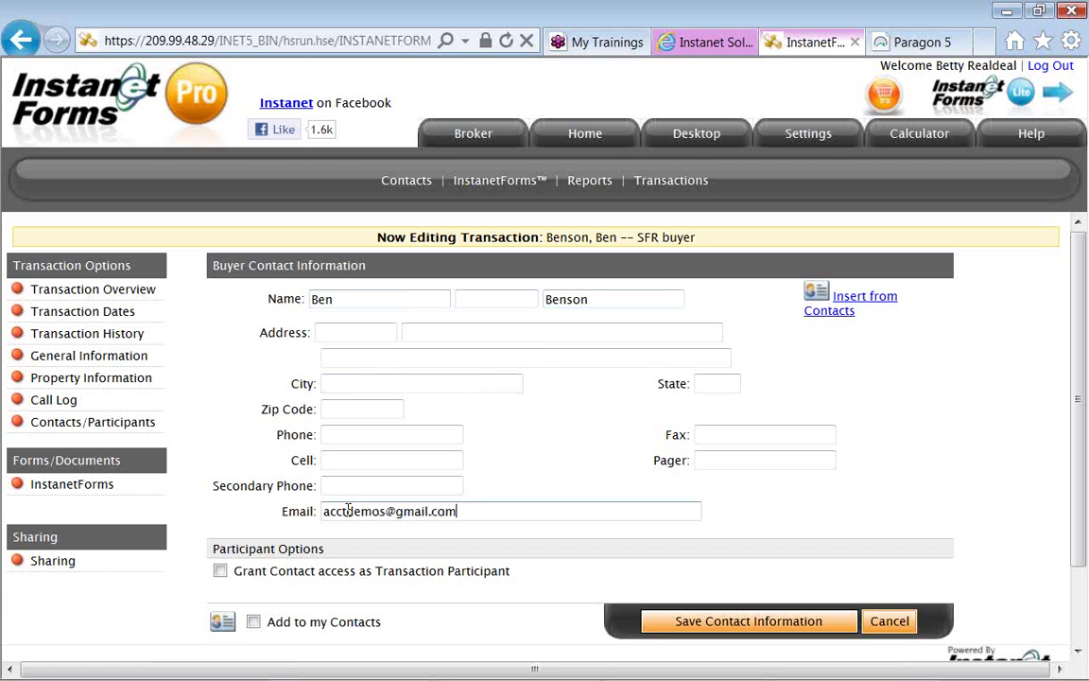
{"action": "left_click", "coordinate": [330, 462]}
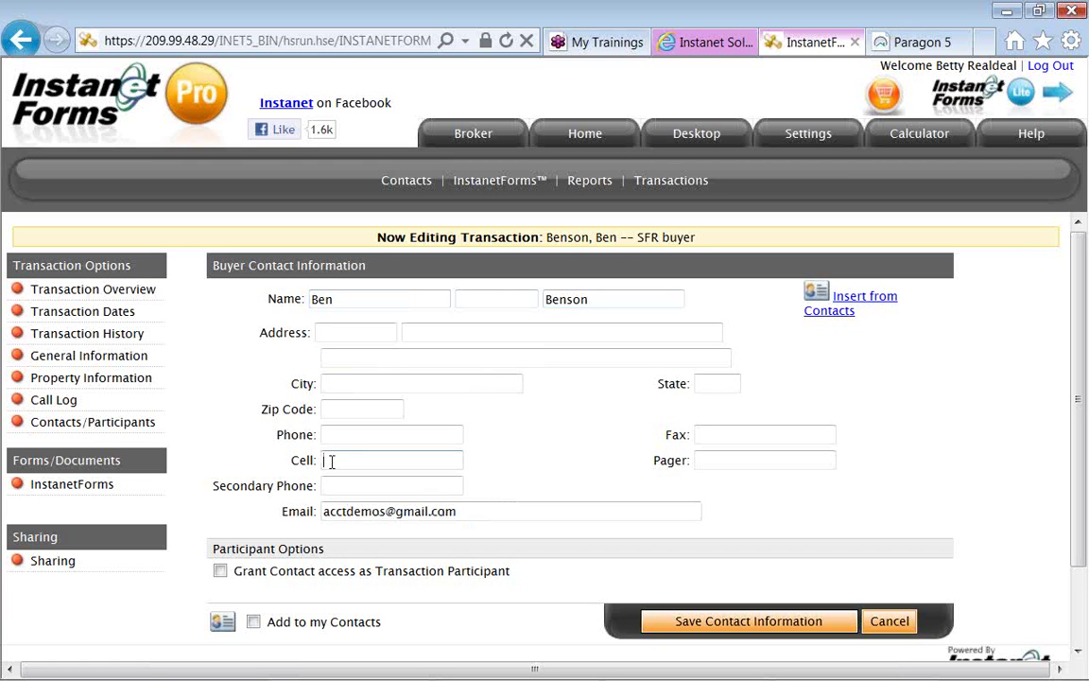
{"action": "type", "text": "512.555."}
{"action": "type", "text": "1212"}
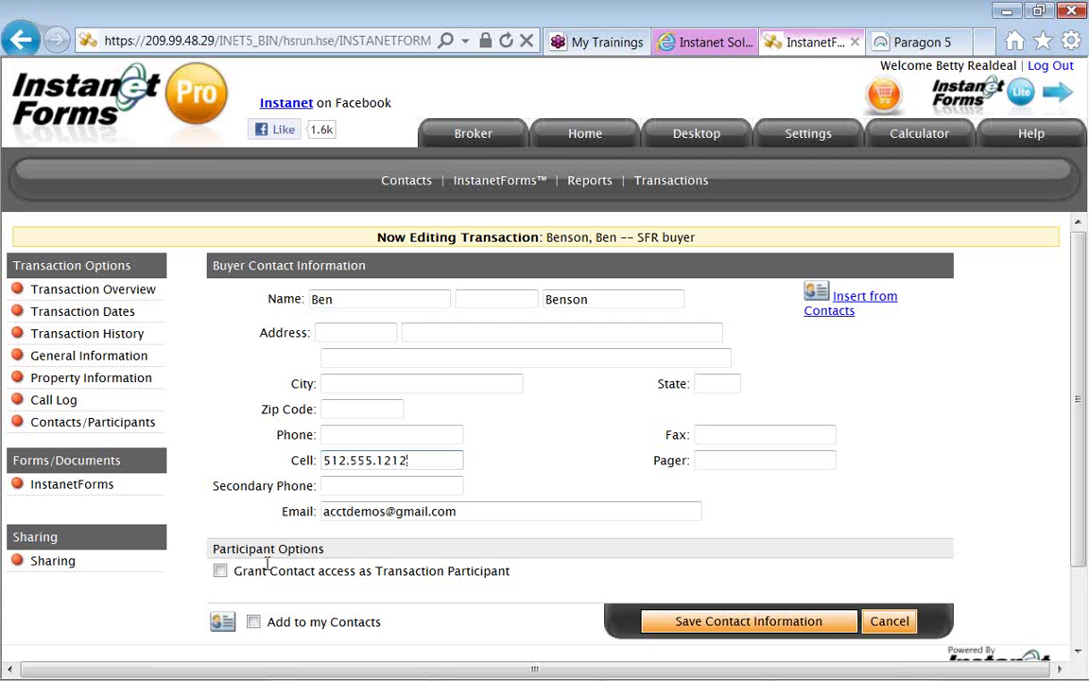
Leave 'Grant Contact access as Transaction Participant' unchecked after reviewing the participant permission options.
{"action": "scroll", "coordinate": [268, 612], "scroll_direction": "down", "scroll_amount": 2}
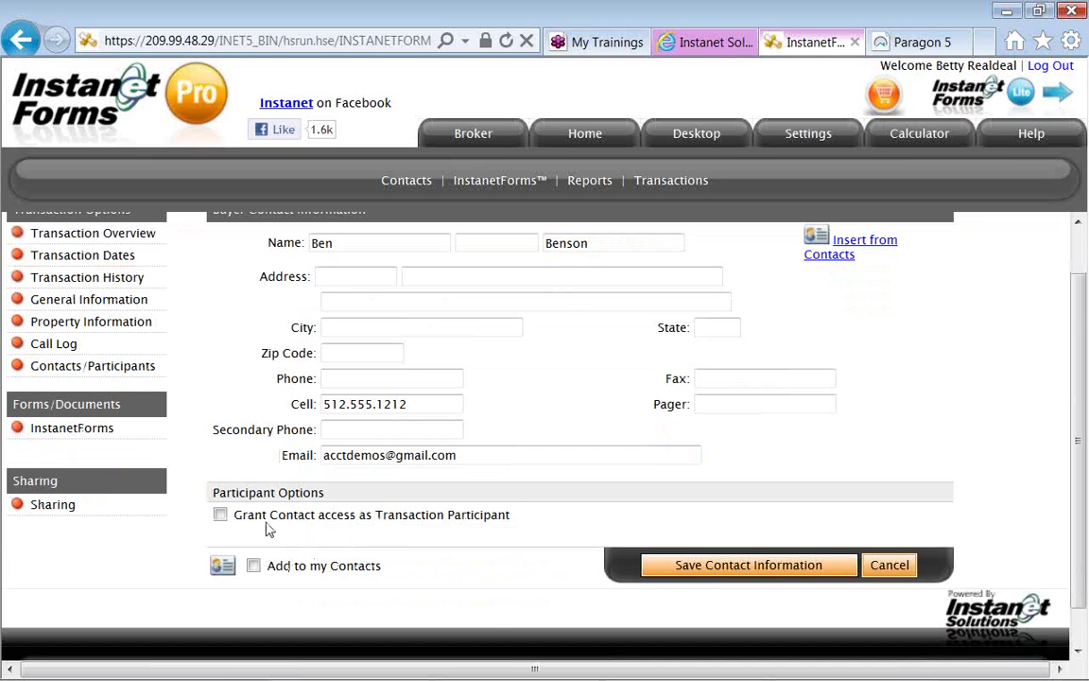
{"action": "left_click", "coordinate": [219, 514]}
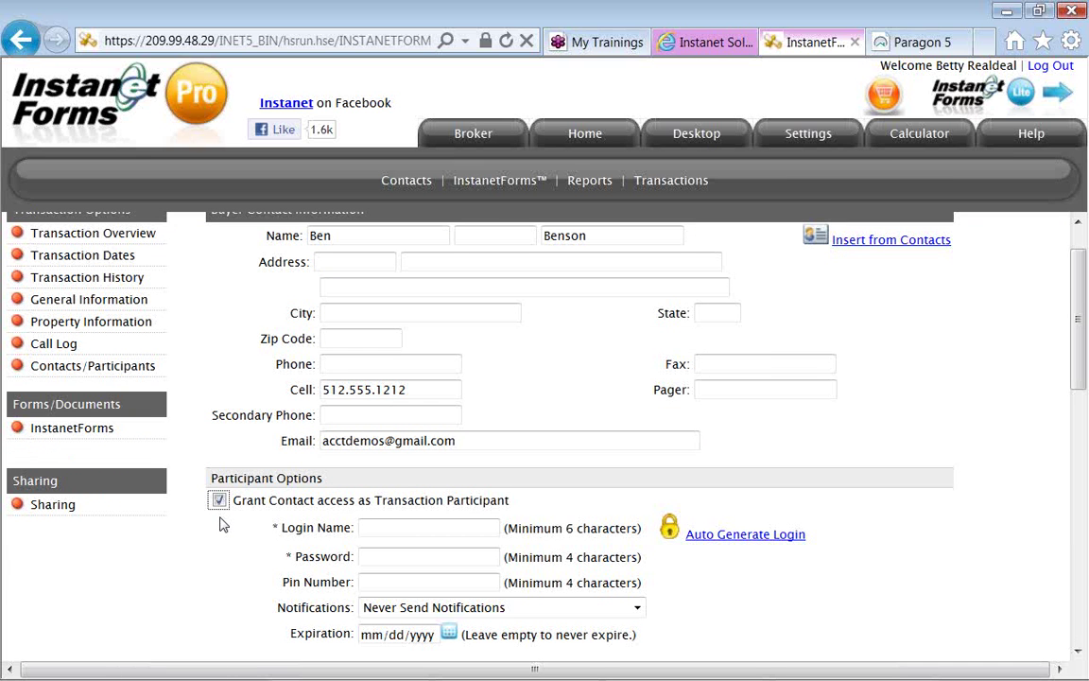
{"action": "scroll", "coordinate": [223, 540], "scroll_direction": "down", "scroll_amount": 3}
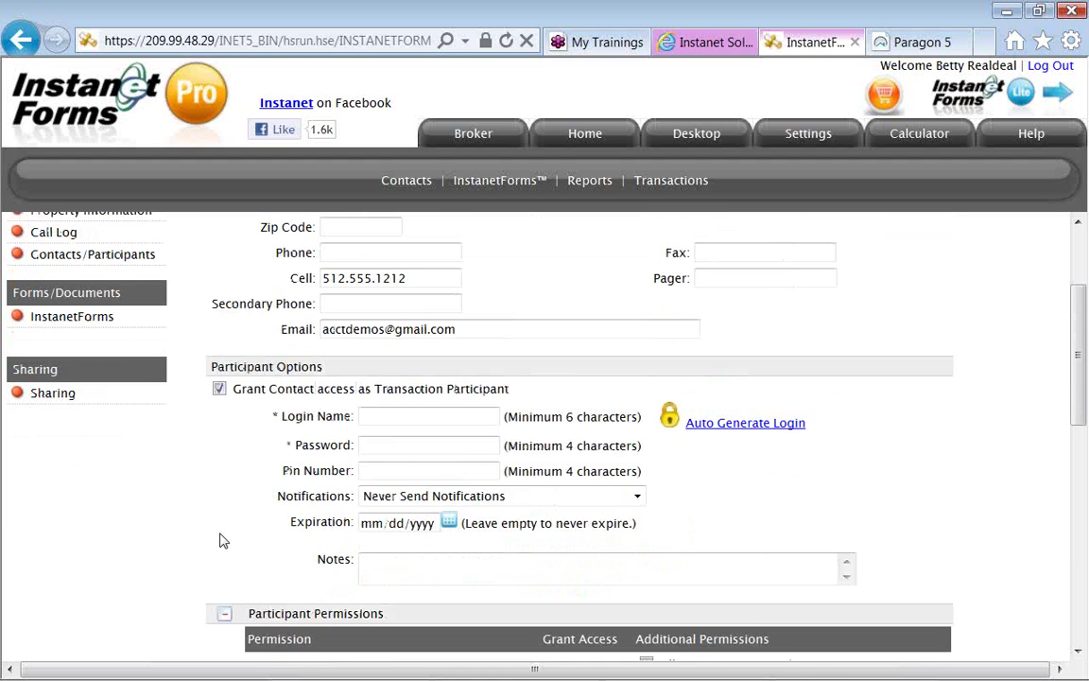
{"action": "scroll", "coordinate": [223, 540], "scroll_direction": "down", "scroll_amount": 3}
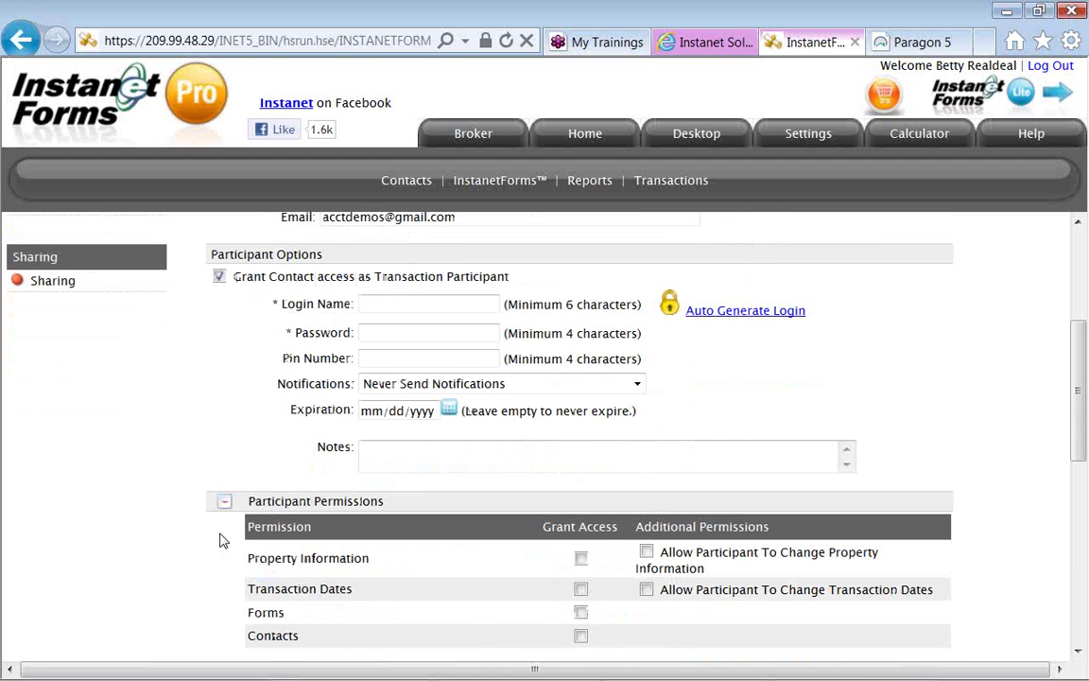
{"action": "scroll", "coordinate": [223, 540], "scroll_direction": "down", "scroll_amount": 3}
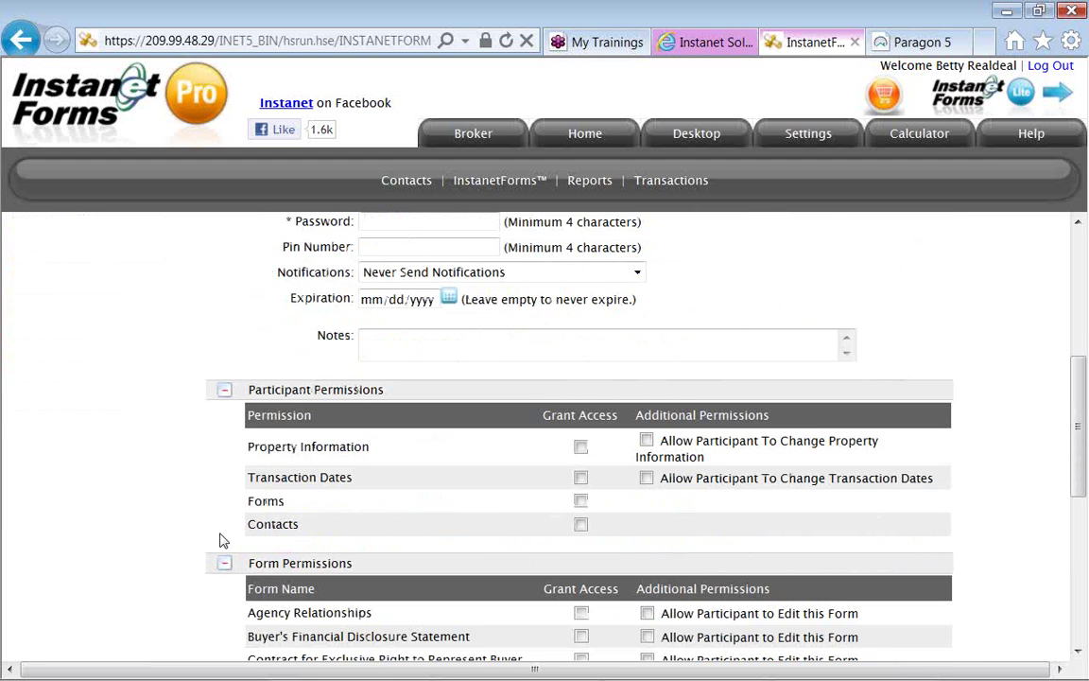
{"action": "scroll", "coordinate": [223, 540], "scroll_direction": "down", "scroll_amount": 3}
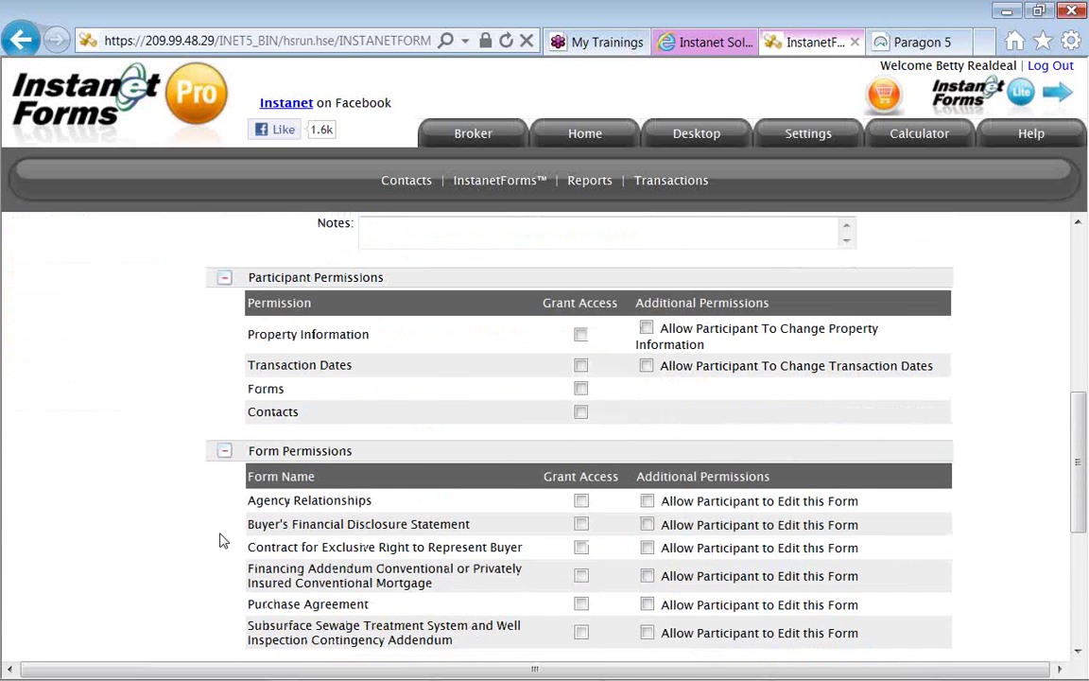
{"action": "scroll", "coordinate": [223, 540], "scroll_direction": "down", "scroll_amount": 2}
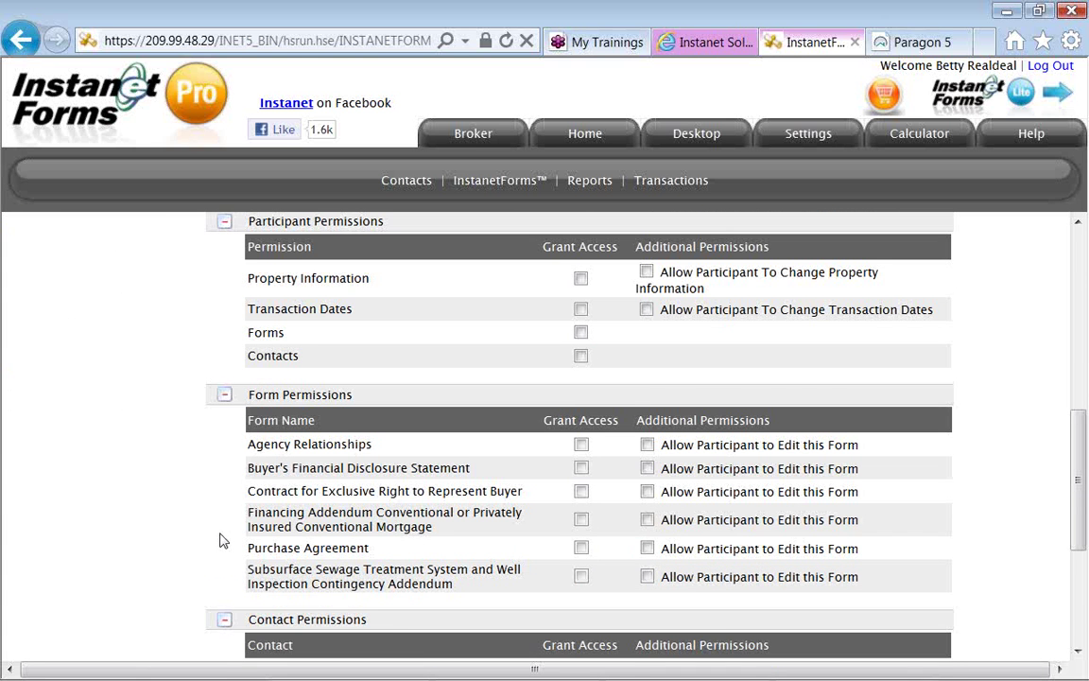
{"action": "scroll", "coordinate": [223, 540], "scroll_direction": "down", "scroll_amount": 2}
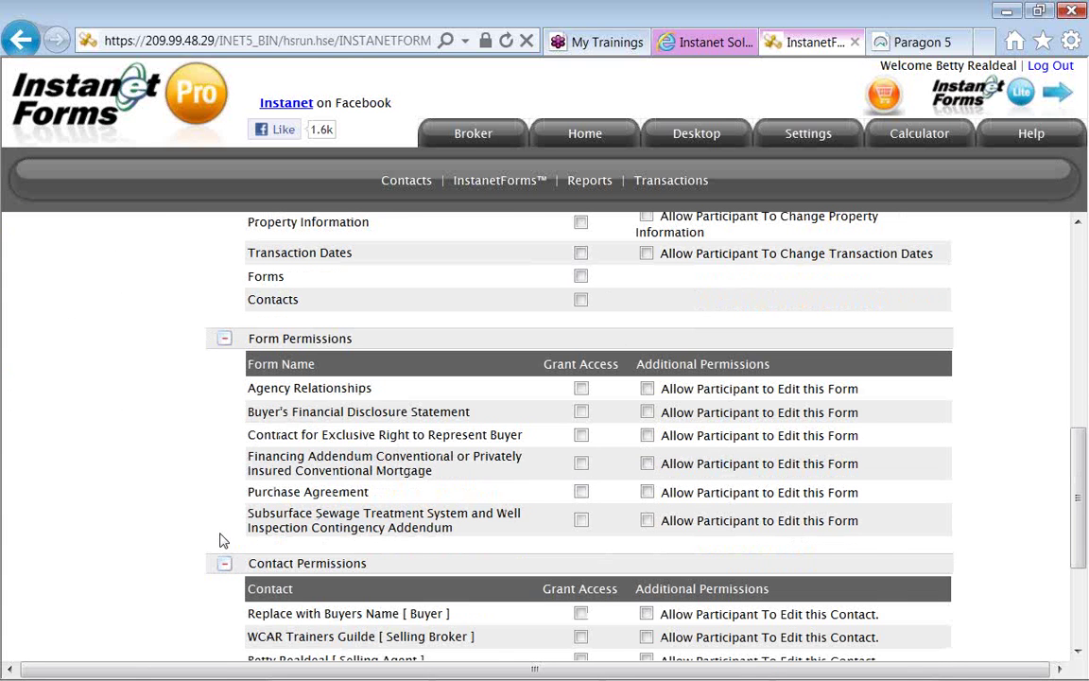
{"action": "scroll", "coordinate": [224, 540], "scroll_direction": "down", "scroll_amount": 2}
{"action": "scroll", "coordinate": [223, 540], "scroll_direction": "down", "scroll_amount": 2}
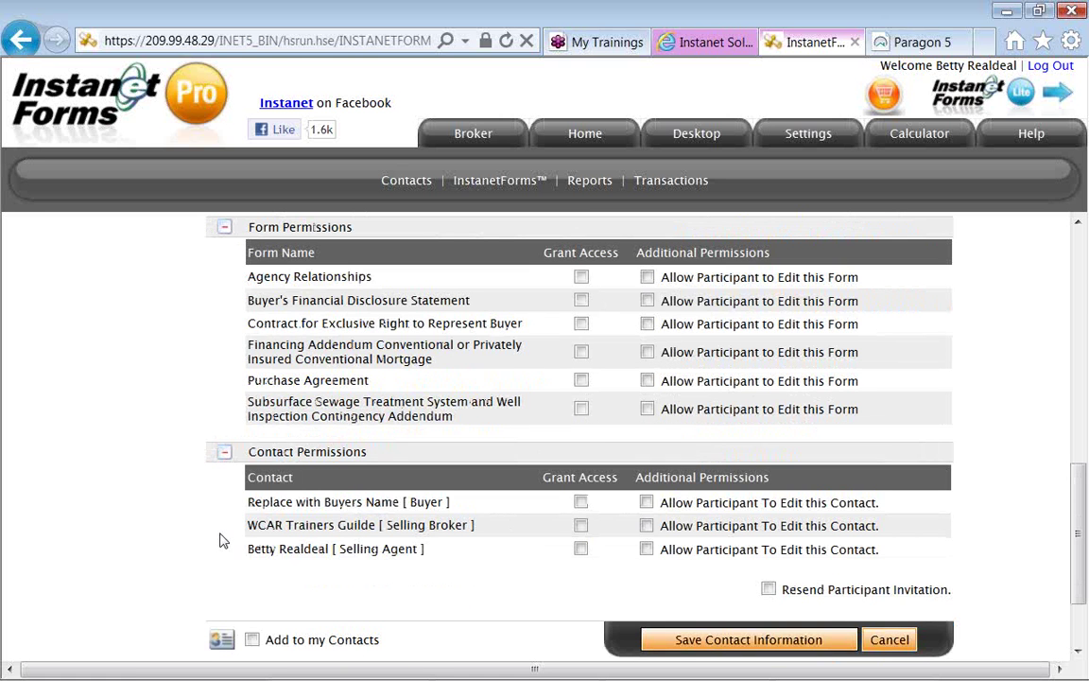
{"action": "scroll", "coordinate": [223, 540], "scroll_direction": "up", "scroll_amount": 2}
{"action": "scroll", "coordinate": [223, 540], "scroll_direction": "up", "scroll_amount": 4}
{"action": "scroll", "coordinate": [223, 540], "scroll_direction": "up", "scroll_amount": 10}
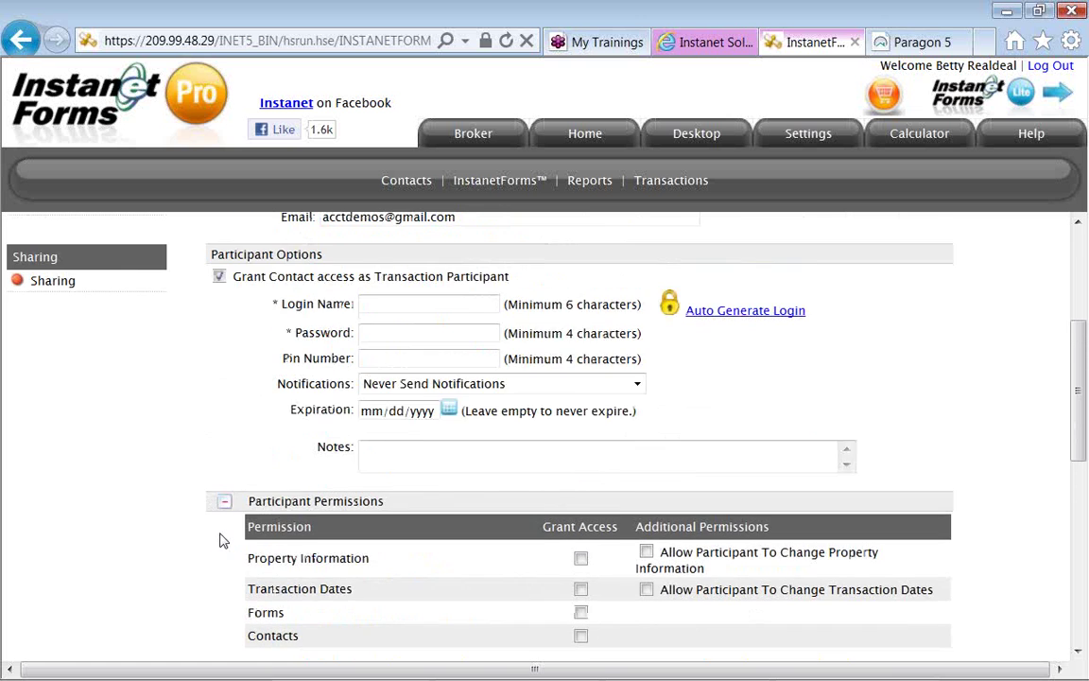
{"action": "scroll", "coordinate": [223, 540], "scroll_direction": "up", "scroll_amount": 2}
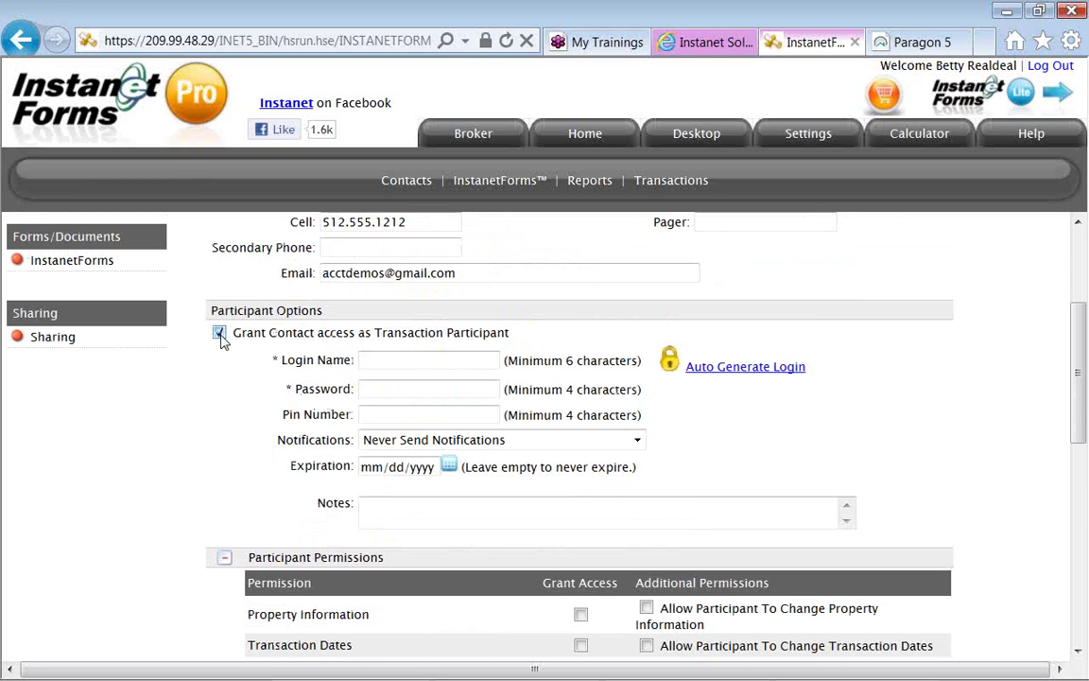
{"action": "left_click", "coordinate": [220, 335]}
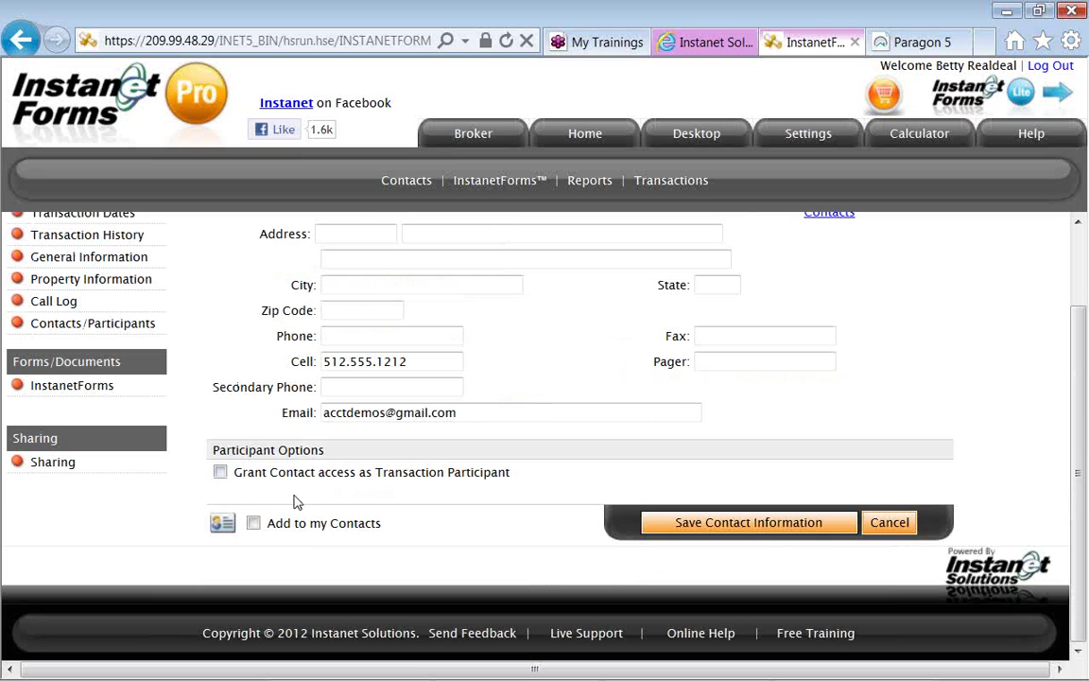
Tick 'Add to my Contacts' and save the buyer's contact information.
{"action": "left_click", "coordinate": [256, 532]}
{"action": "left_click", "coordinate": [677, 525]}
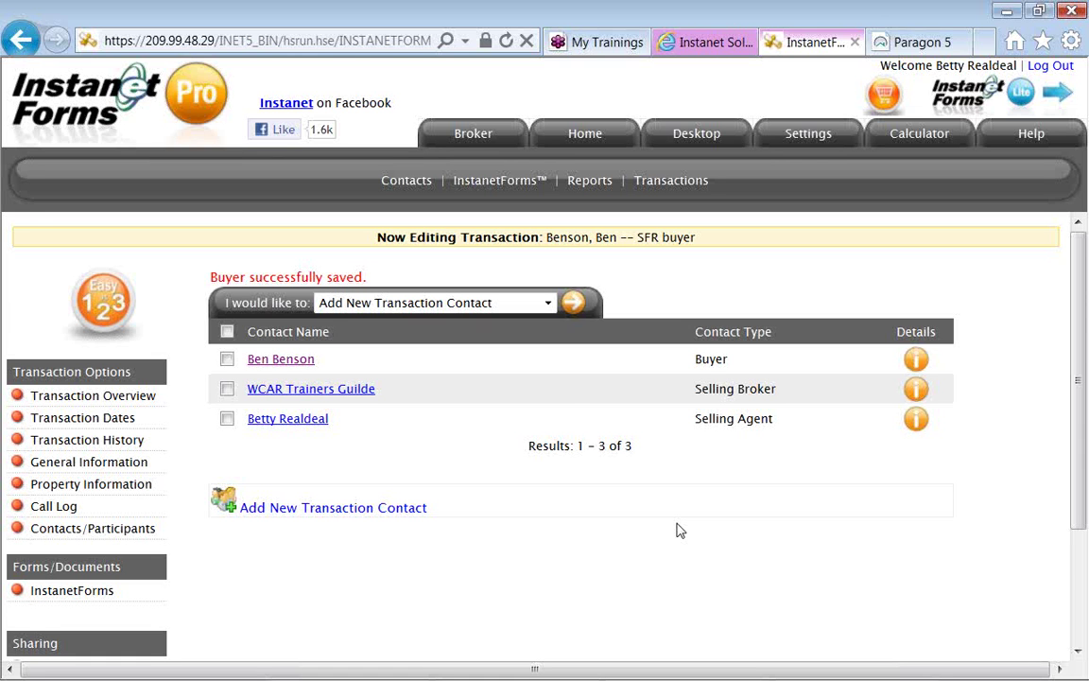
{"action": "left_click", "coordinate": [549, 303]}
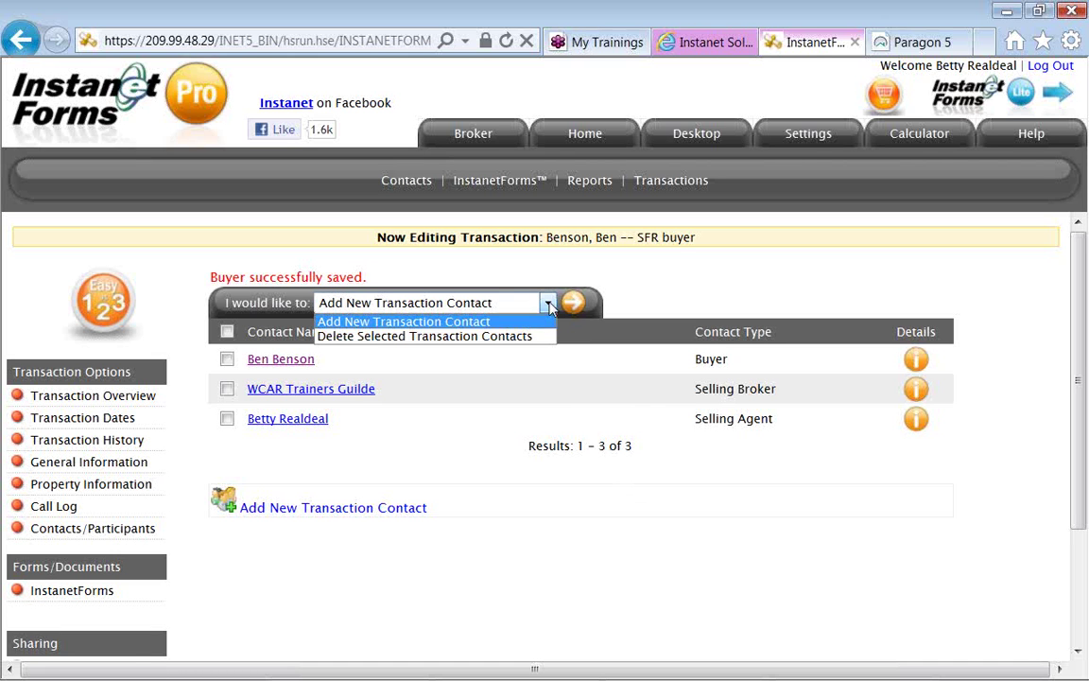
{"action": "left_click", "coordinate": [548, 304]}
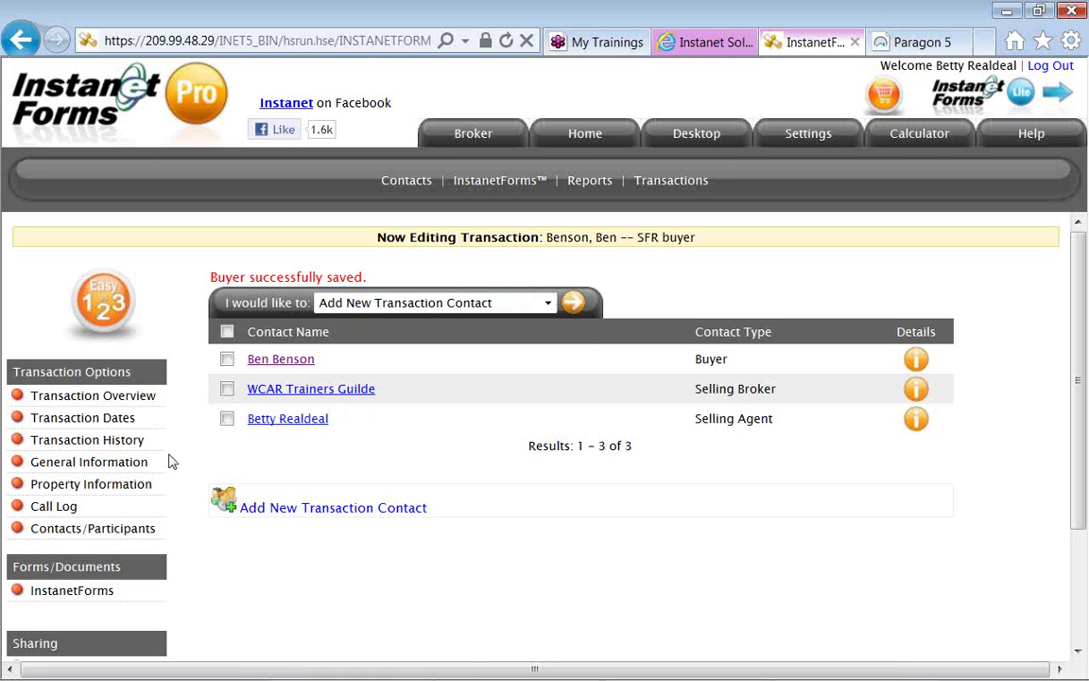
{"action": "left_click", "coordinate": [151, 402]}
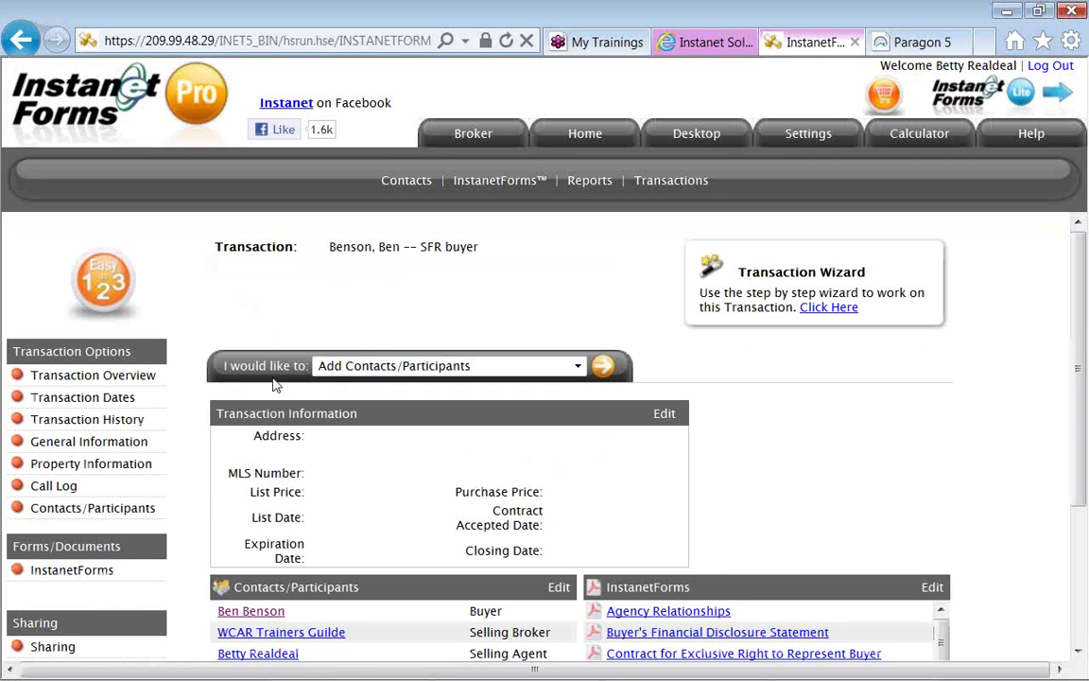
On the Transaction Overview, run the Import Data action from the 'I would like to' list.
{"action": "triple_click", "coordinate": [258, 366]}
{"action": "left_click", "coordinate": [369, 369]}
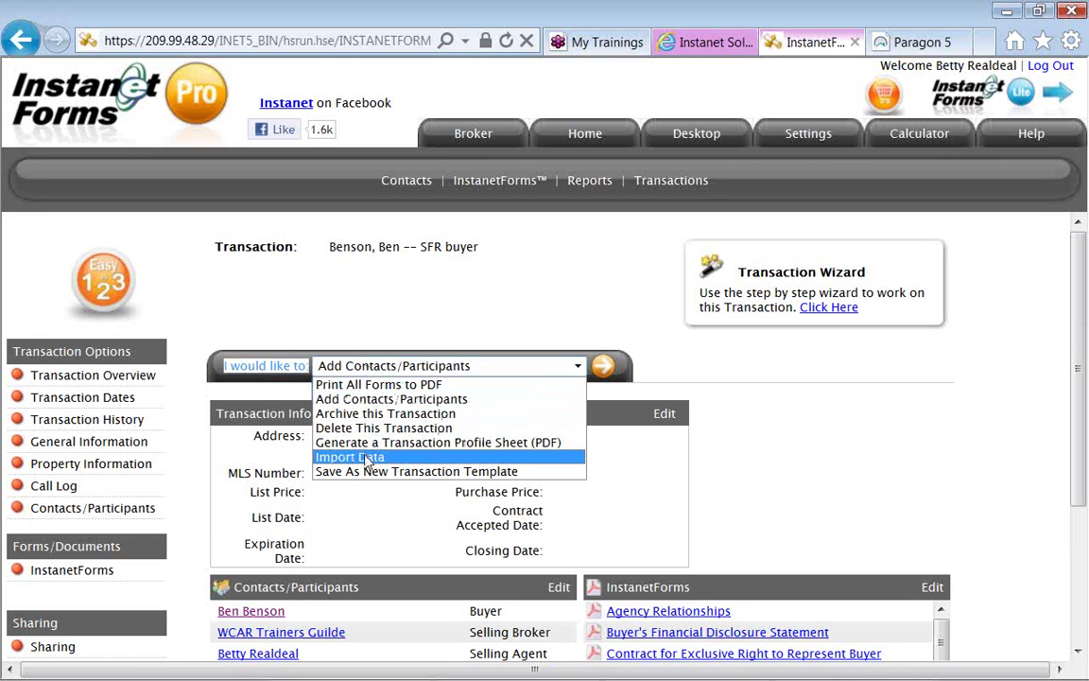
{"action": "left_click", "coordinate": [367, 460]}
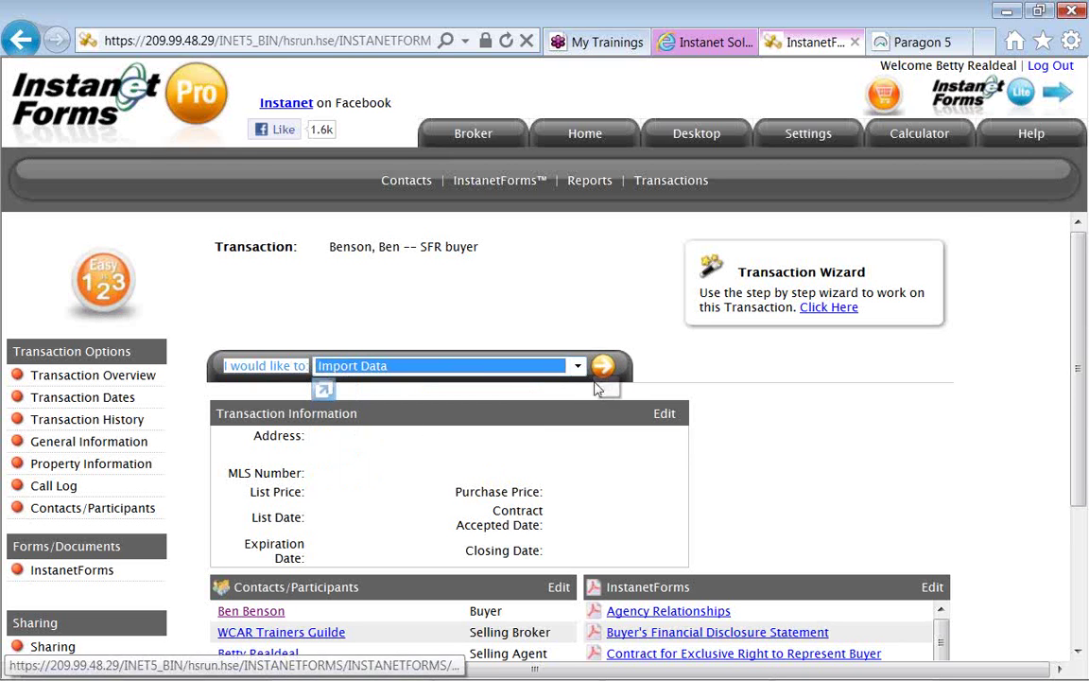
{"action": "left_click", "coordinate": [604, 369]}
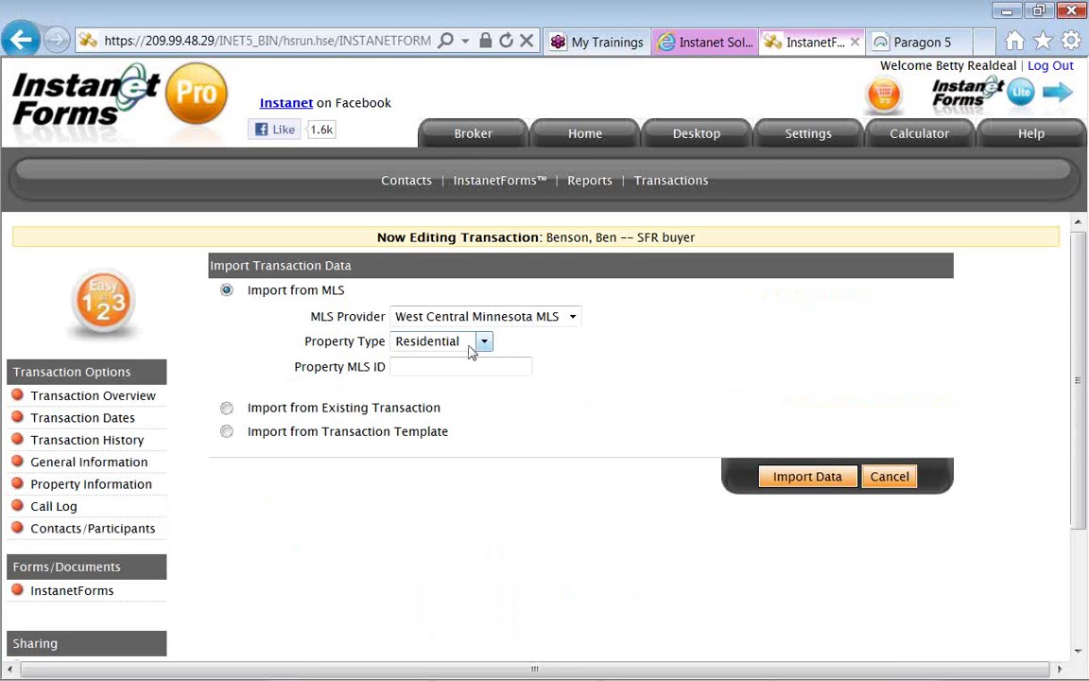
Import MLS listing 37034 as Residential property type using Import from MLS.
{"action": "left_click", "coordinate": [443, 366]}
{"action": "type", "text": "37034"}
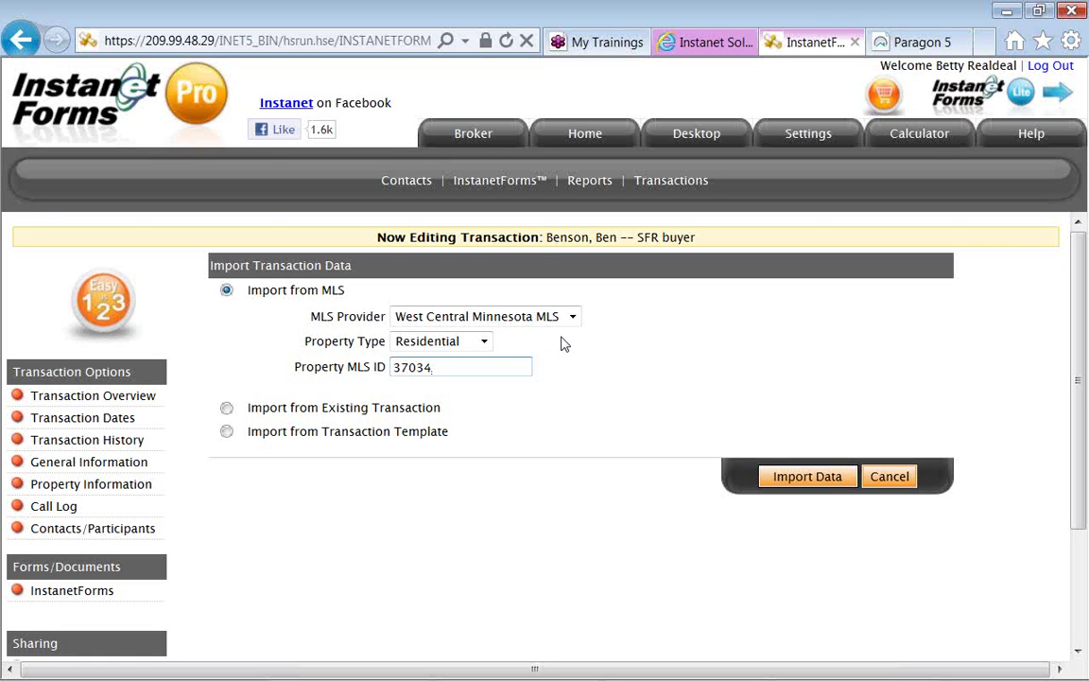
{"action": "left_click", "coordinate": [484, 342]}
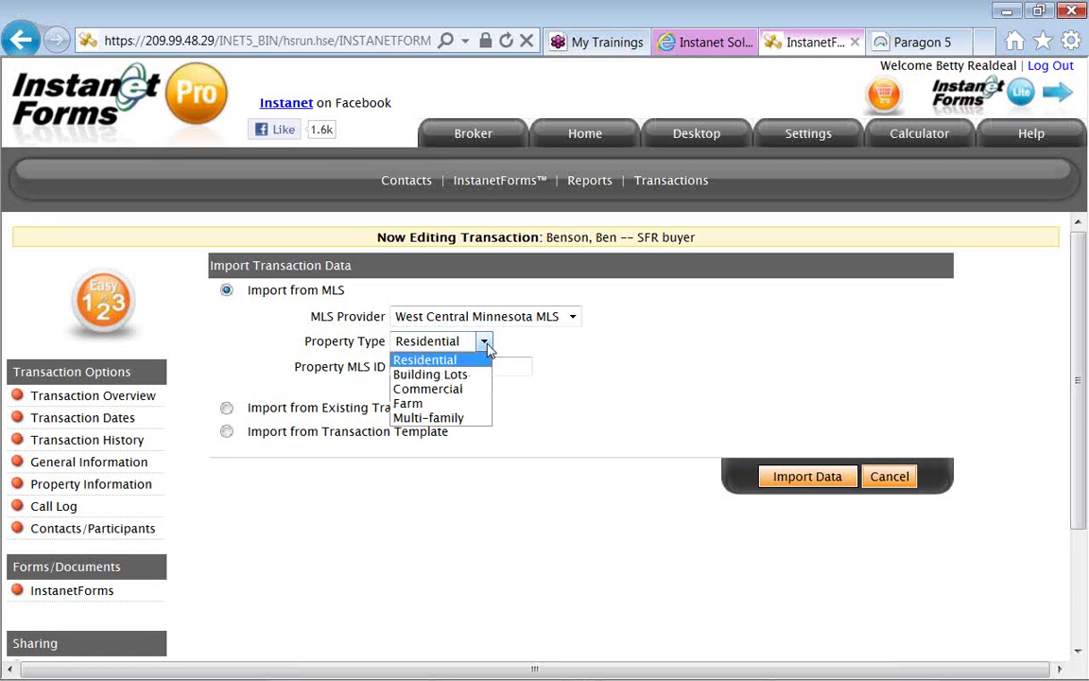
{"action": "left_click", "coordinate": [487, 347]}
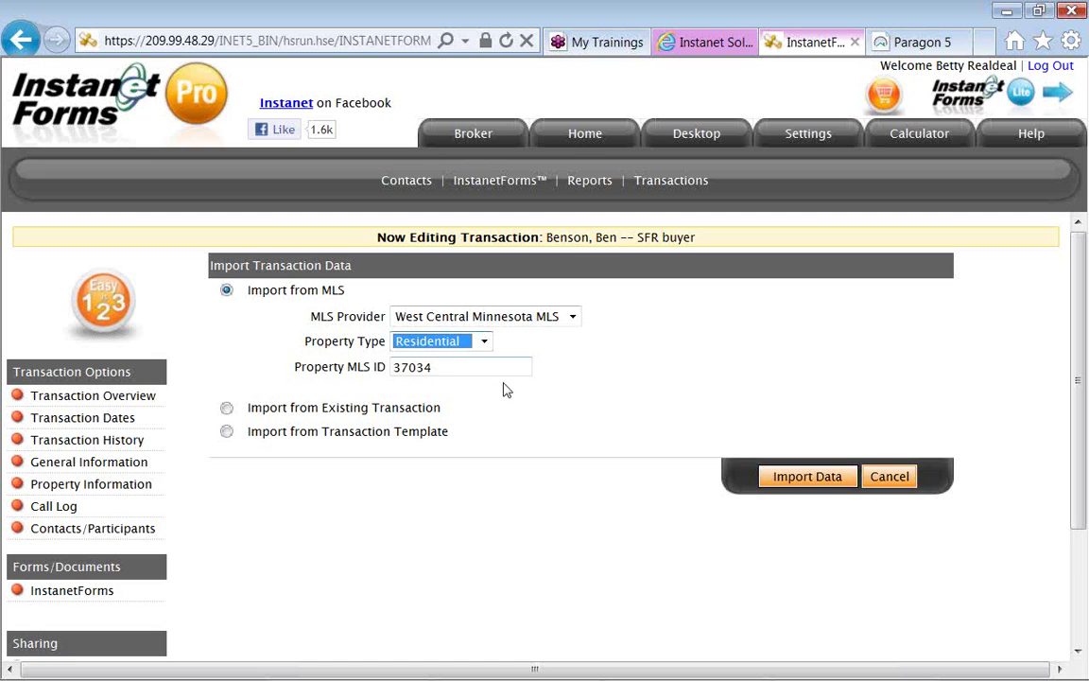
{"action": "left_click", "coordinate": [715, 471]}
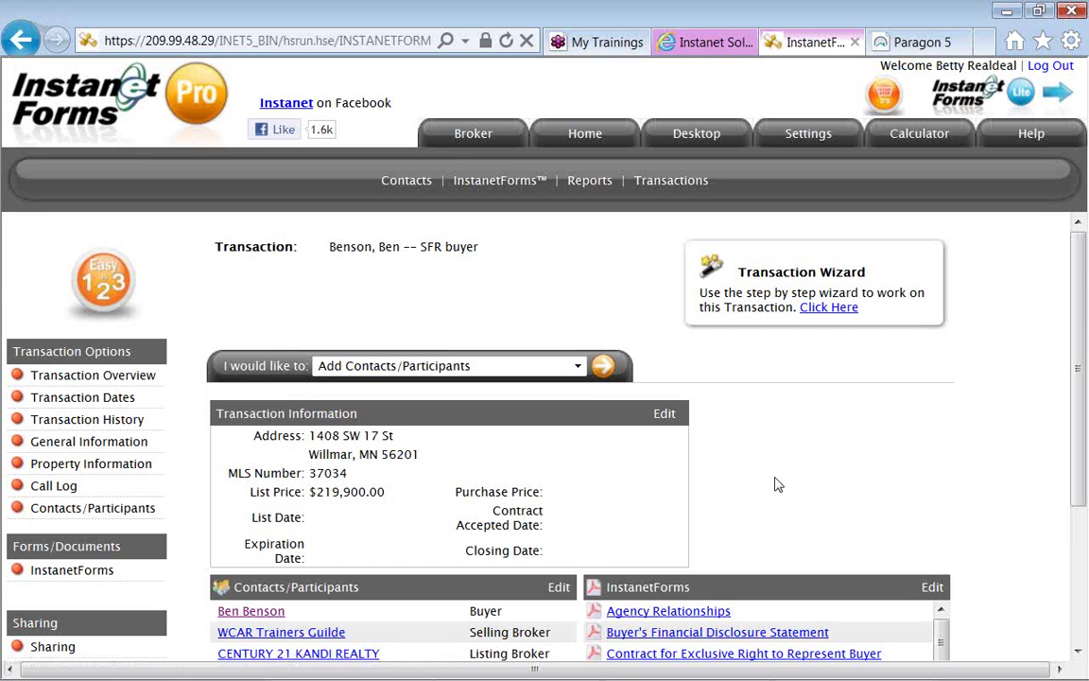
Review the imported address and $219,900.00 list price, then go to the InstanetForms forms list.
{"action": "scroll", "coordinate": [776, 484], "scroll_direction": "down", "scroll_amount": 1}
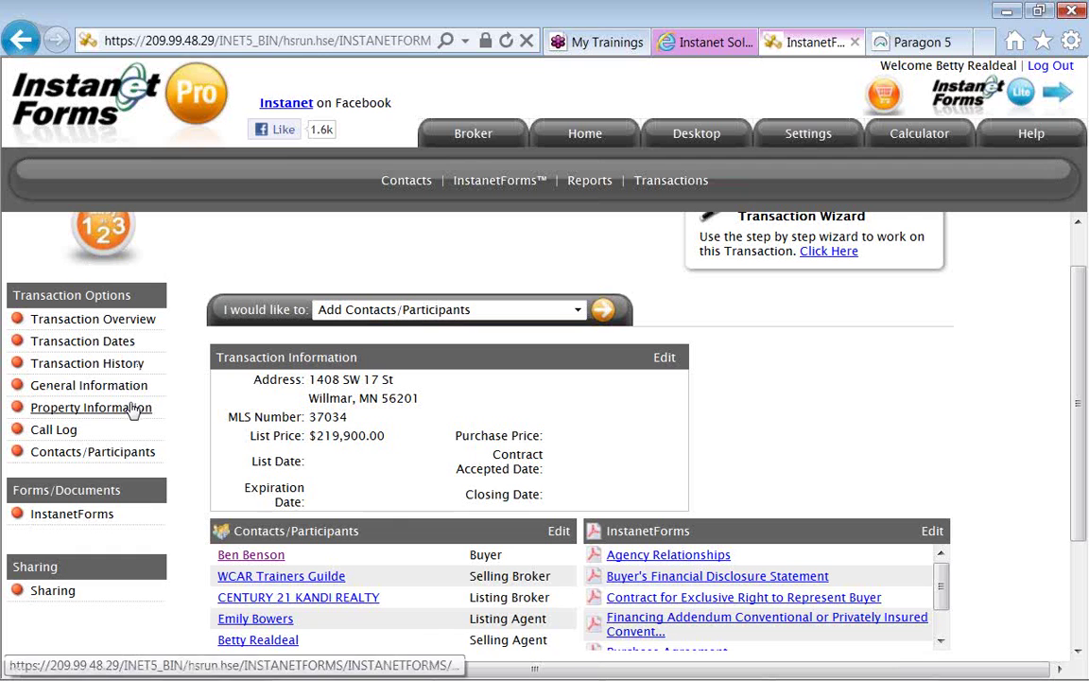
{"action": "left_click", "coordinate": [105, 526]}
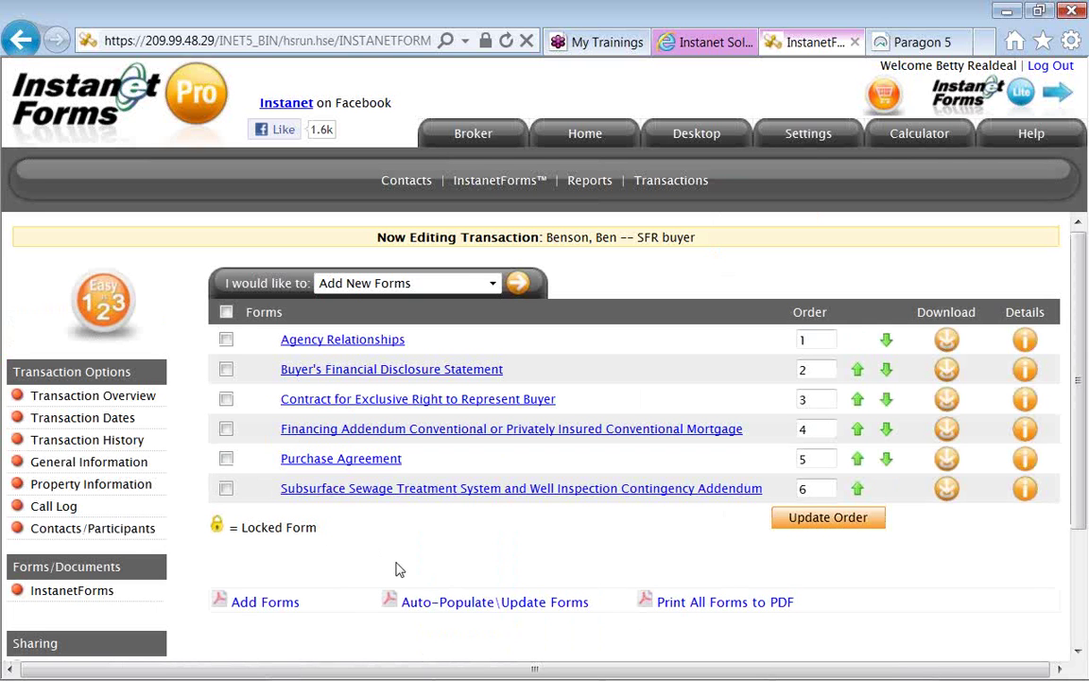
Auto-populate the six transaction forms, then open the Contract for Exclusive Right to Represent Buyer.
{"action": "left_click", "coordinate": [445, 612]}
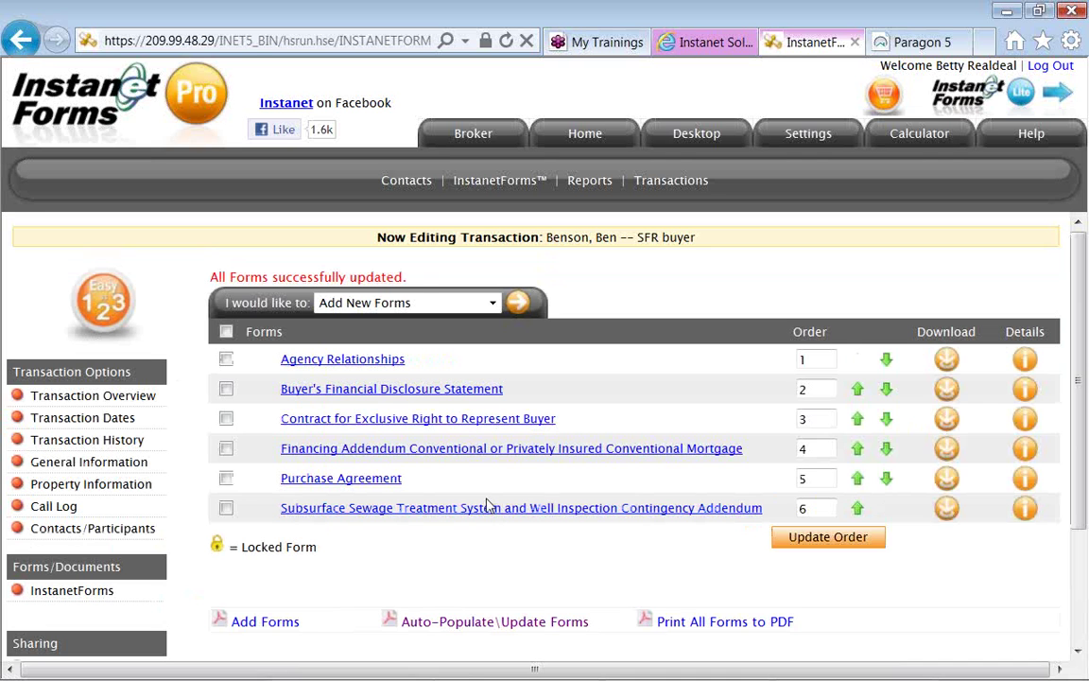
{"action": "double_click", "coordinate": [416, 284]}
{"action": "left_click", "coordinate": [421, 287]}
{"action": "left_click", "coordinate": [413, 427]}
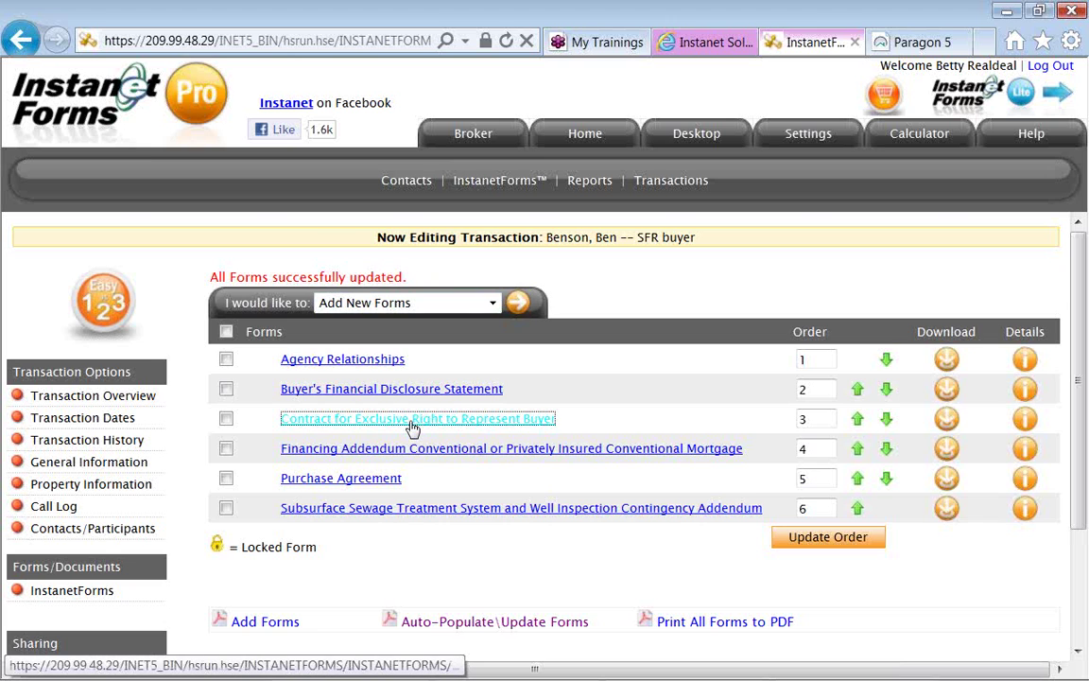
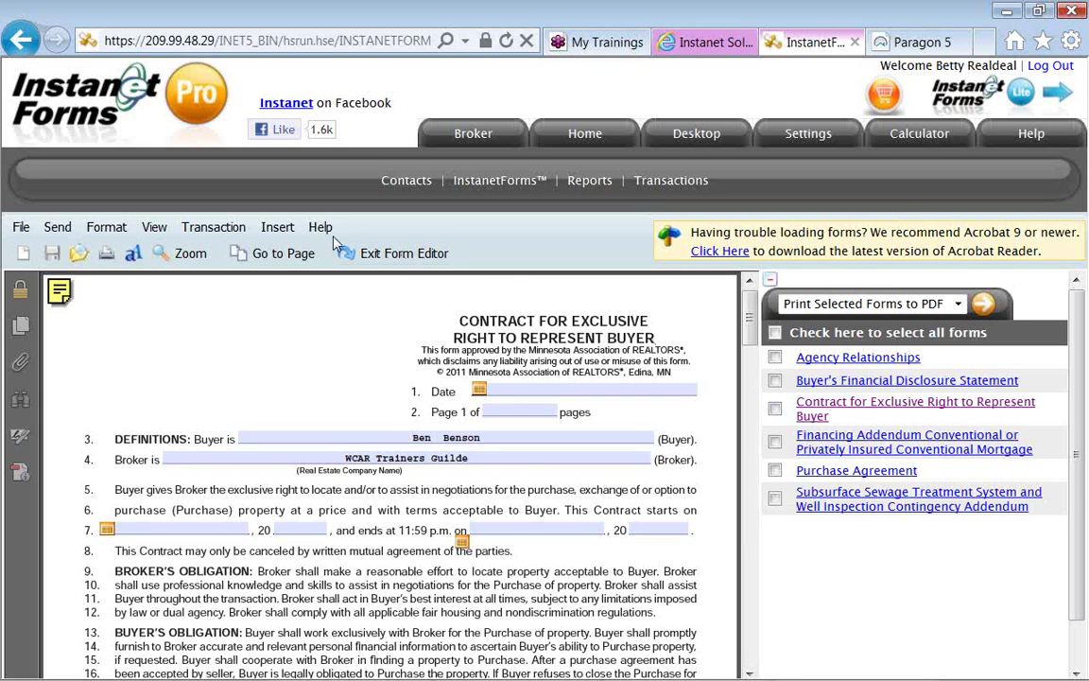
Look through the contract's form viewing and text formatting toolbar options.
{"action": "mouse_move", "coordinate": [185, 231]}
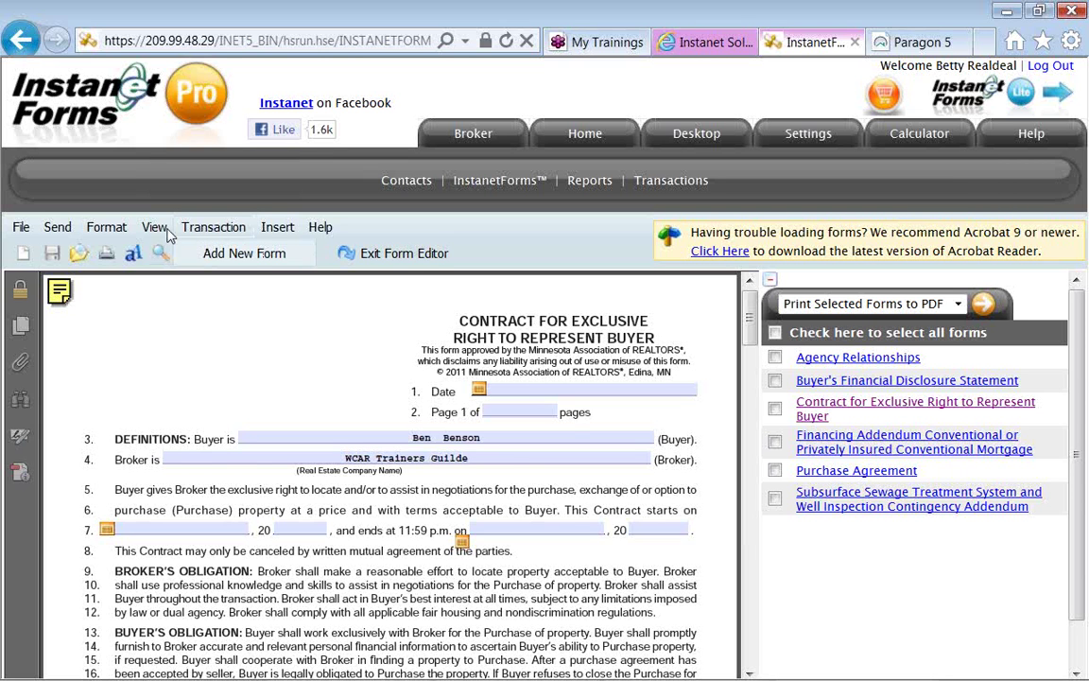
{"action": "left_click", "coordinate": [165, 235]}
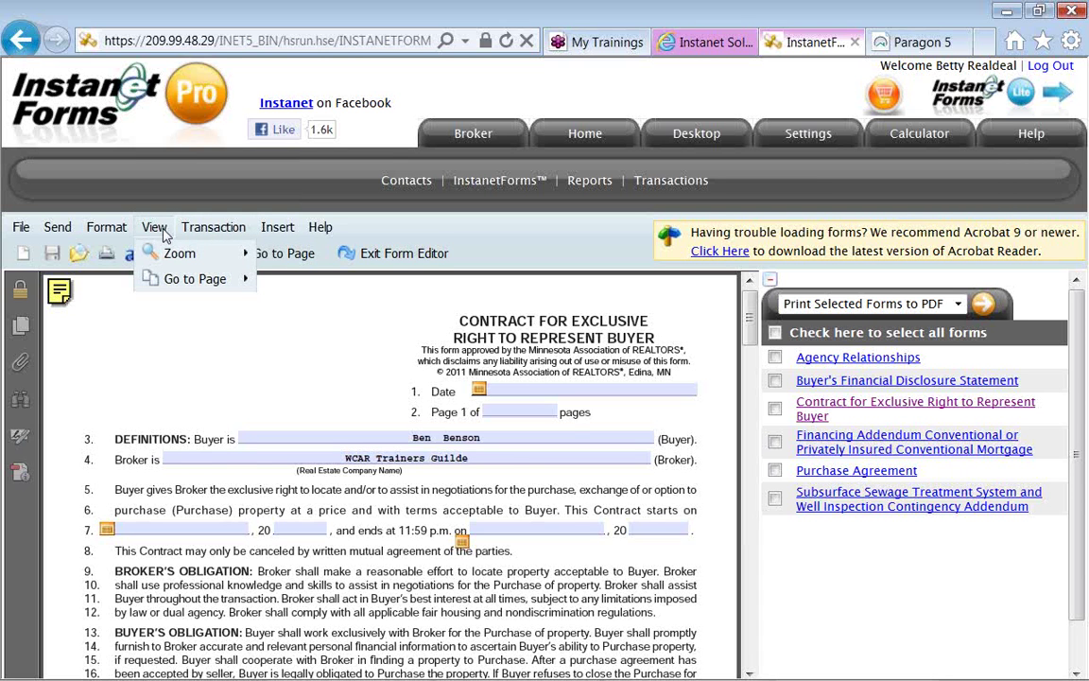
{"action": "left_click", "coordinate": [121, 236]}
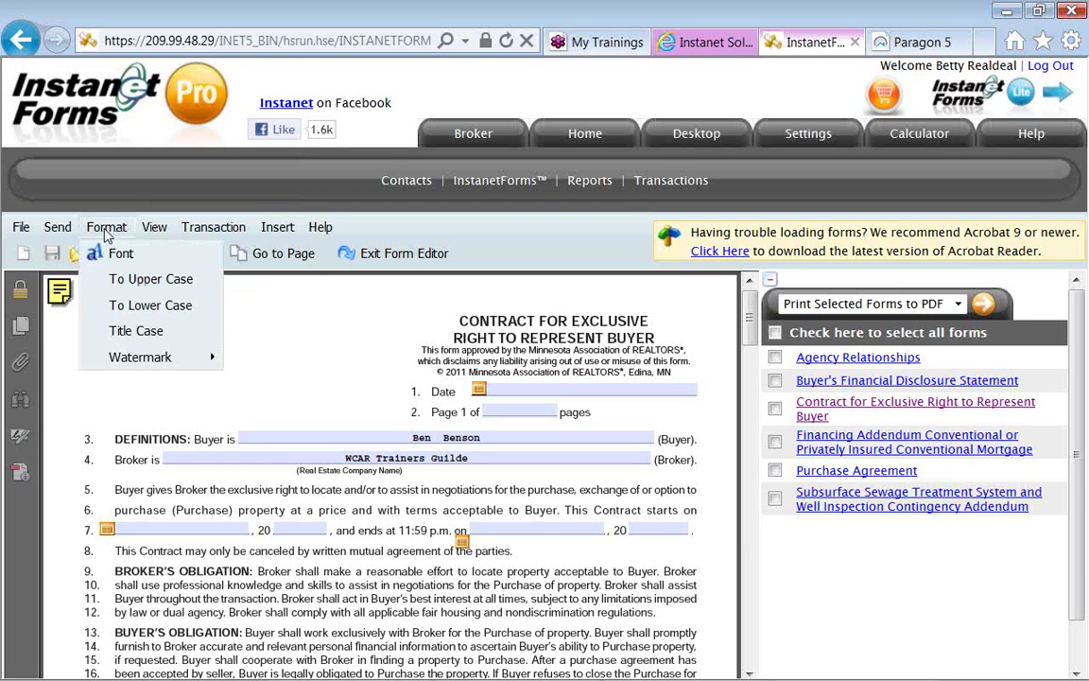
{"action": "mouse_move", "coordinate": [68, 234]}
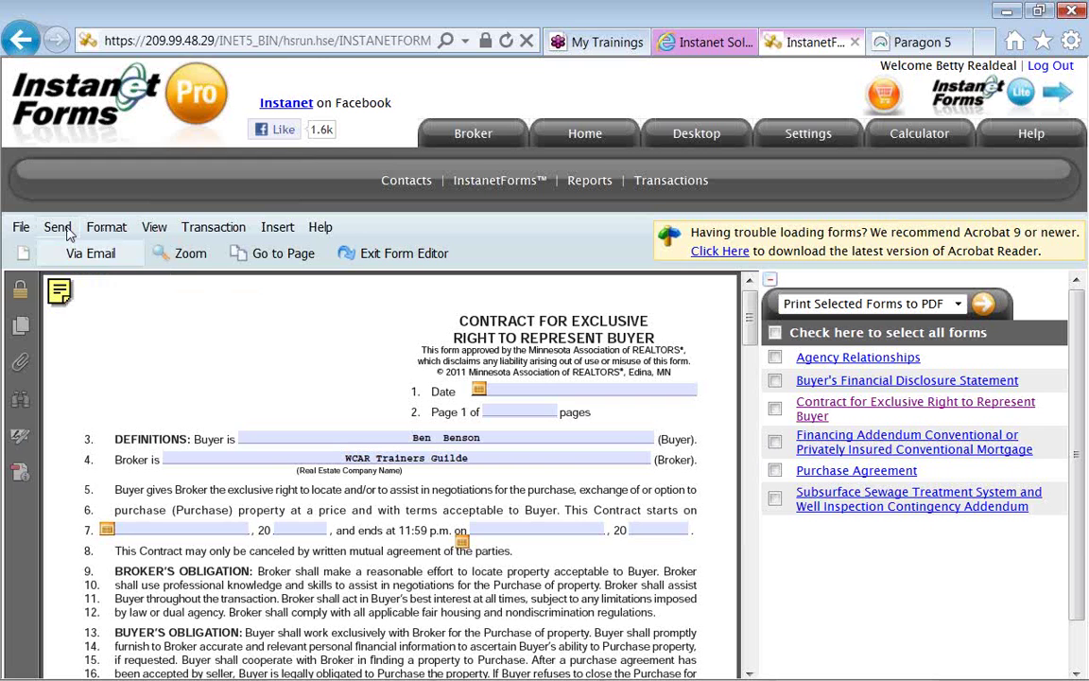
{"action": "mouse_move", "coordinate": [31, 235]}
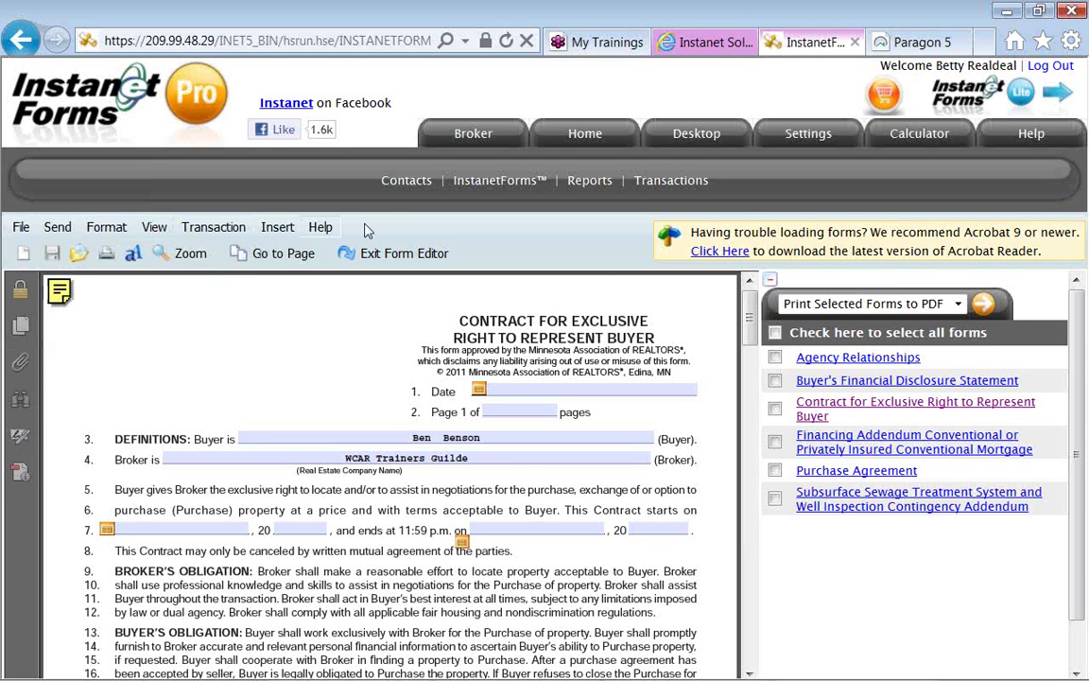
Collapse the forms side list and scroll the contract down to its definitions and obligations.
{"action": "left_click", "coordinate": [771, 283]}
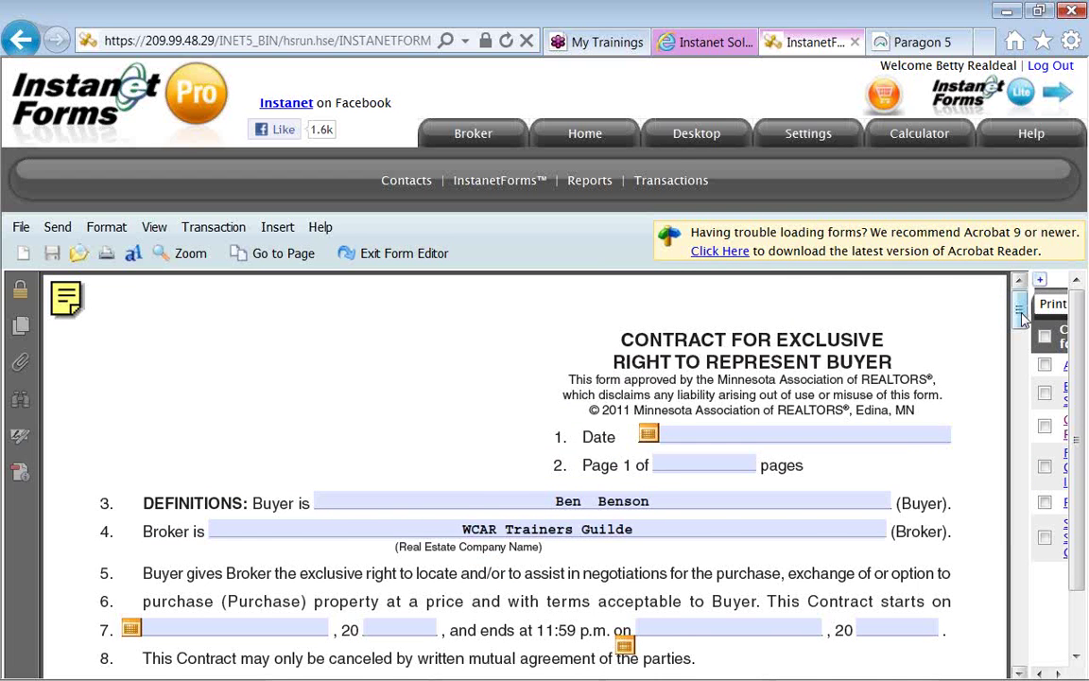
{"action": "scroll", "coordinate": [1021, 326], "scroll_direction": "down", "scroll_amount": 1}
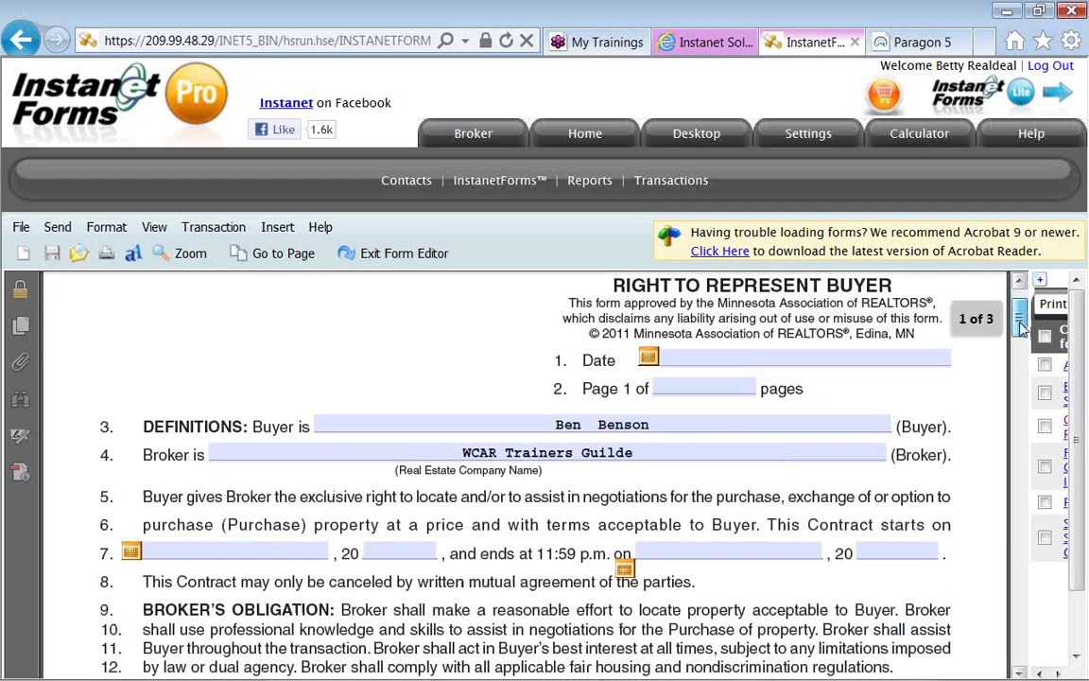
{"action": "scroll", "coordinate": [1021, 331], "scroll_direction": "down", "scroll_amount": 1}
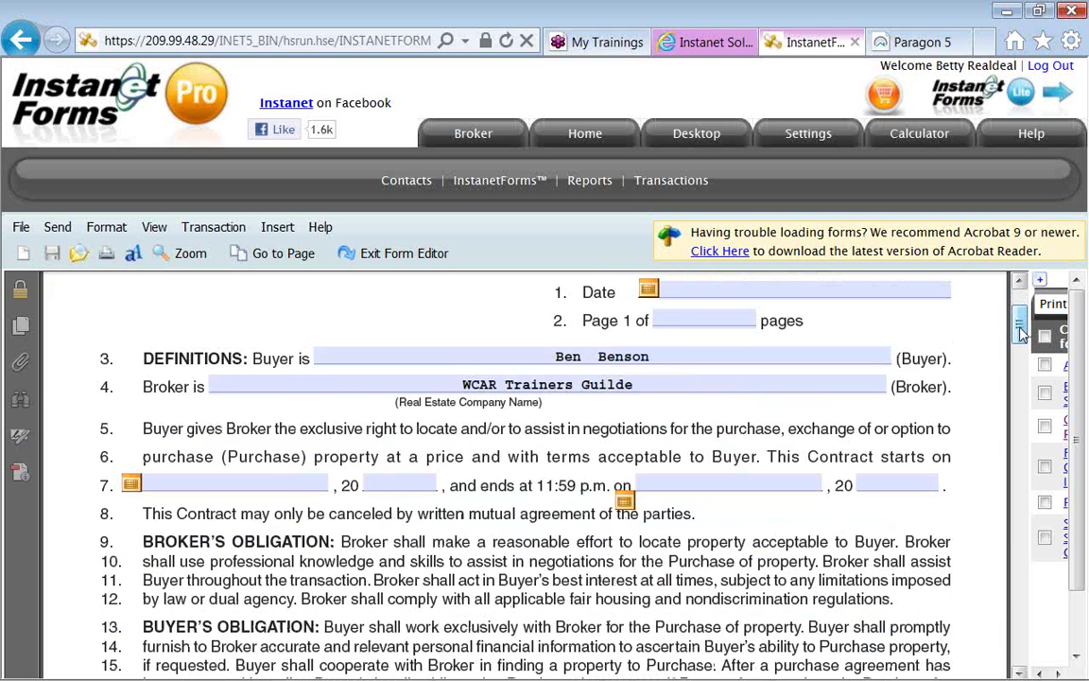
{"action": "left_click_drag", "start_coordinate": [1021, 331], "coordinate": [1021, 343]}
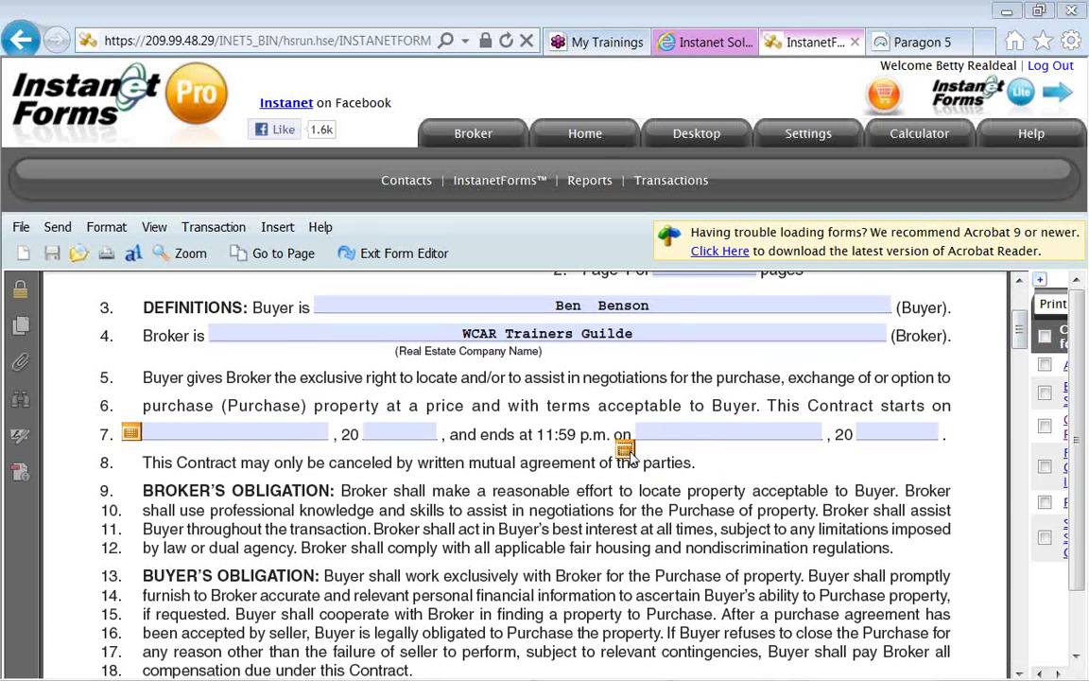
Pick May 29, 2012 as the contract end date, then scroll to Broker's Compensation.
{"action": "left_click", "coordinate": [626, 450]}
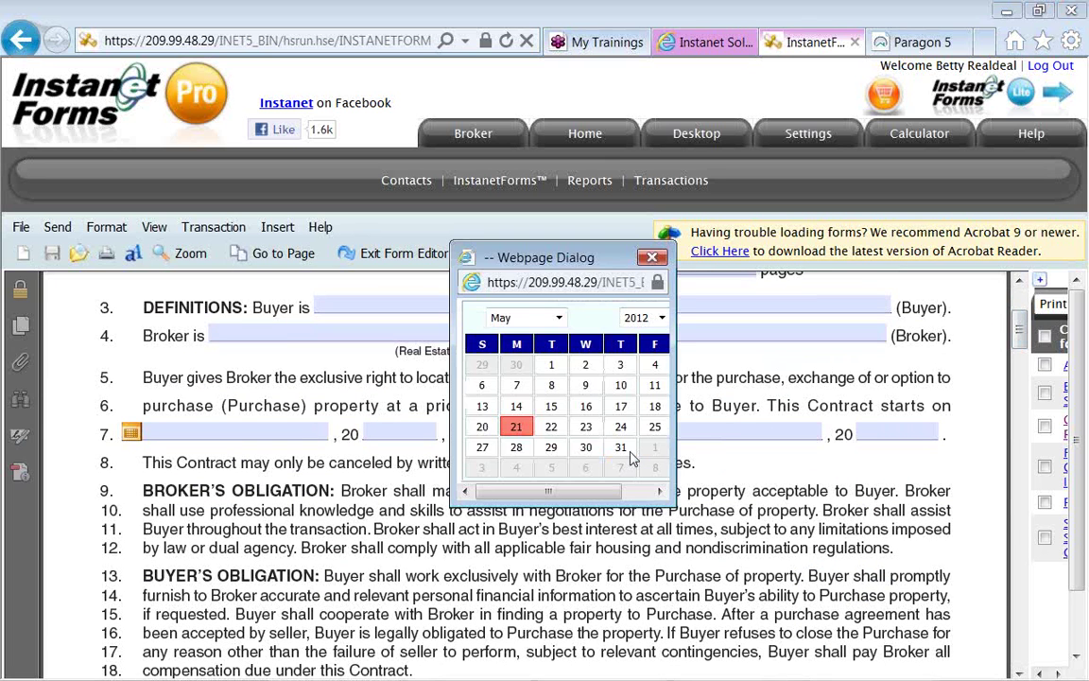
{"action": "left_click", "coordinate": [553, 450]}
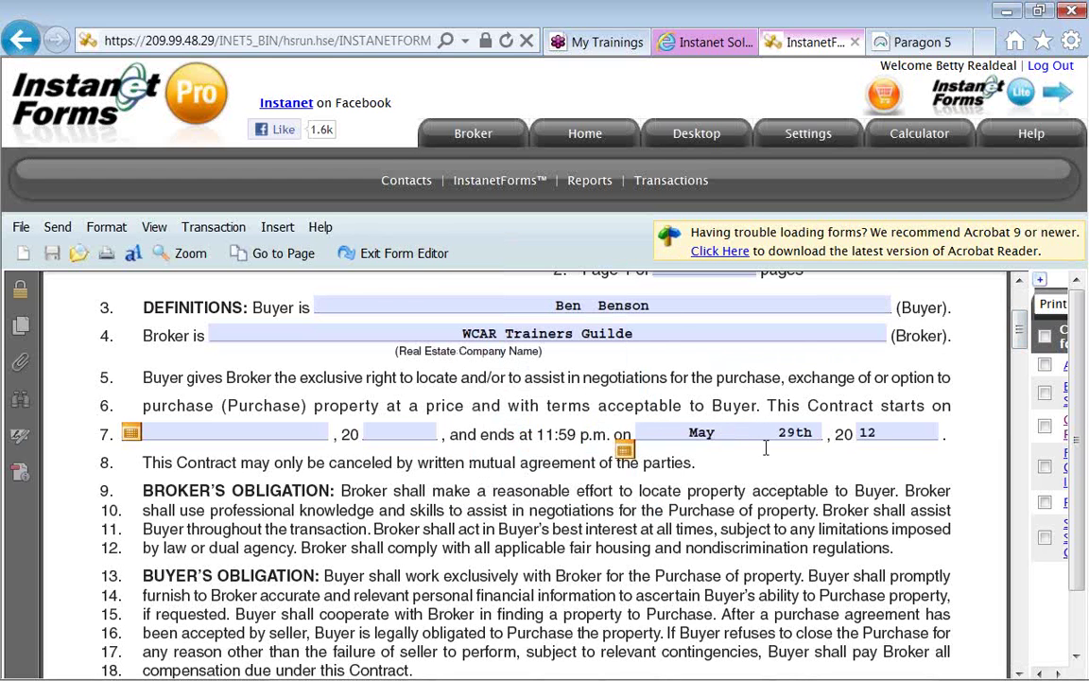
{"action": "left_click", "coordinate": [1020, 347]}
{"action": "left_click_drag", "start_coordinate": [1020, 347], "coordinate": [1022, 399]}
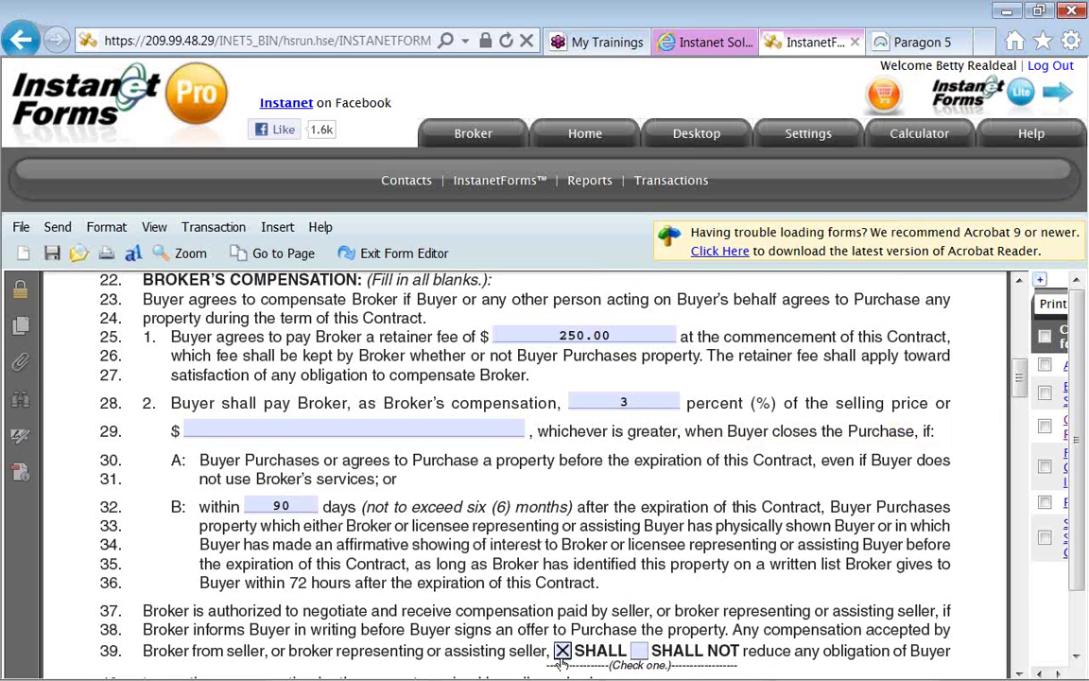
{"action": "left_click", "coordinate": [627, 404]}
{"action": "key", "text": "BackSpace"}
{"action": "type", "text": "4"}
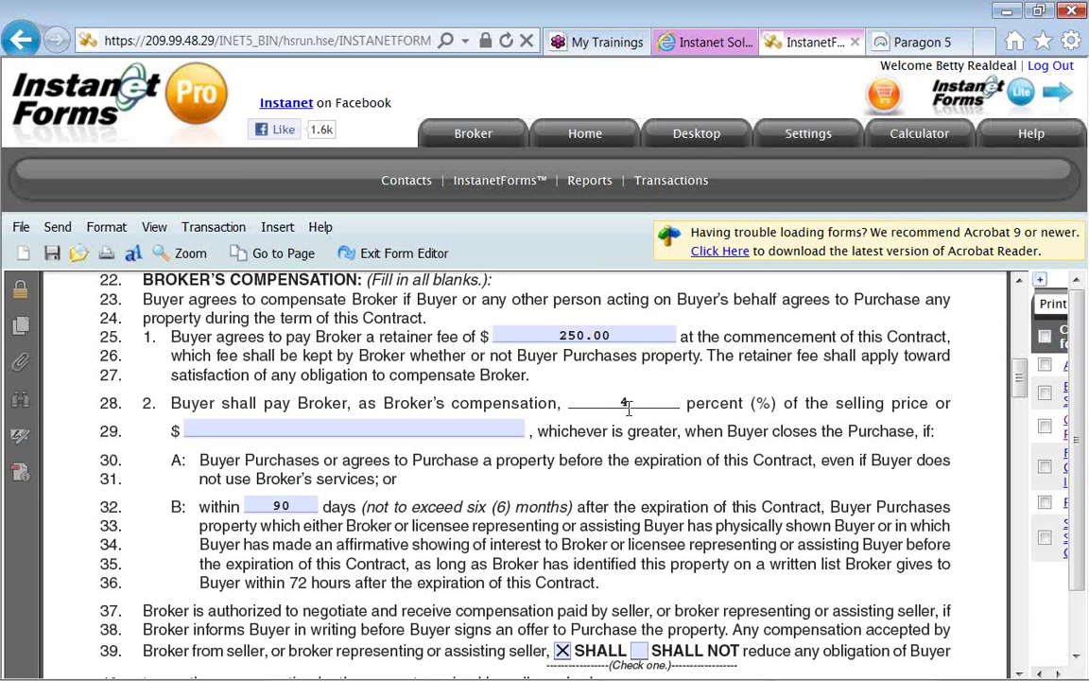
{"action": "left_click", "coordinate": [643, 437]}
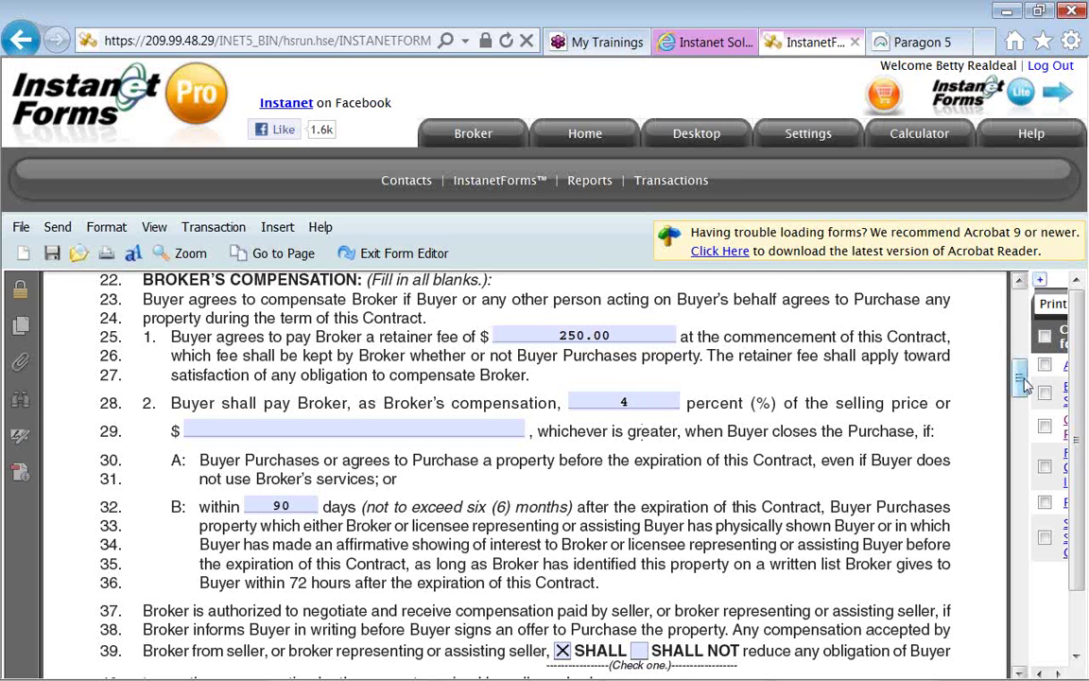
{"action": "left_click_drag", "start_coordinate": [1024, 383], "coordinate": [1019, 548]}
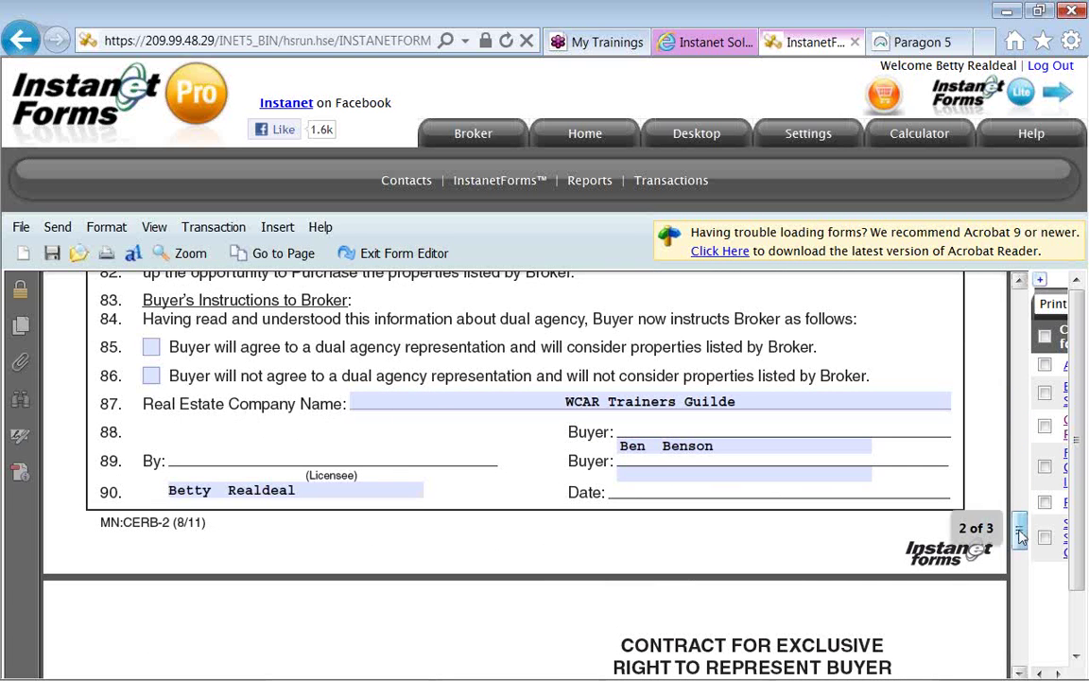
On page 3, open the clause library for the OTHER terms field at line 109.
{"action": "scroll", "coordinate": [1020, 578], "scroll_direction": "down", "scroll_amount": 3}
{"action": "scroll", "coordinate": [1020, 578], "scroll_direction": "down", "scroll_amount": 8}
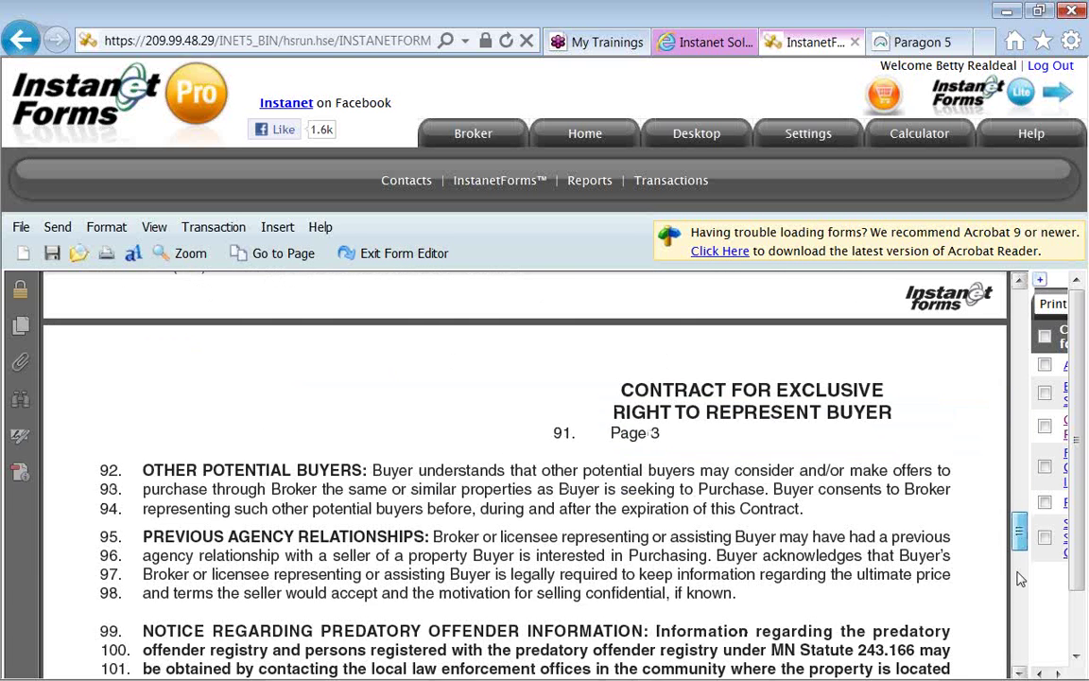
{"action": "scroll", "coordinate": [1018, 601], "scroll_direction": "down", "scroll_amount": 1}
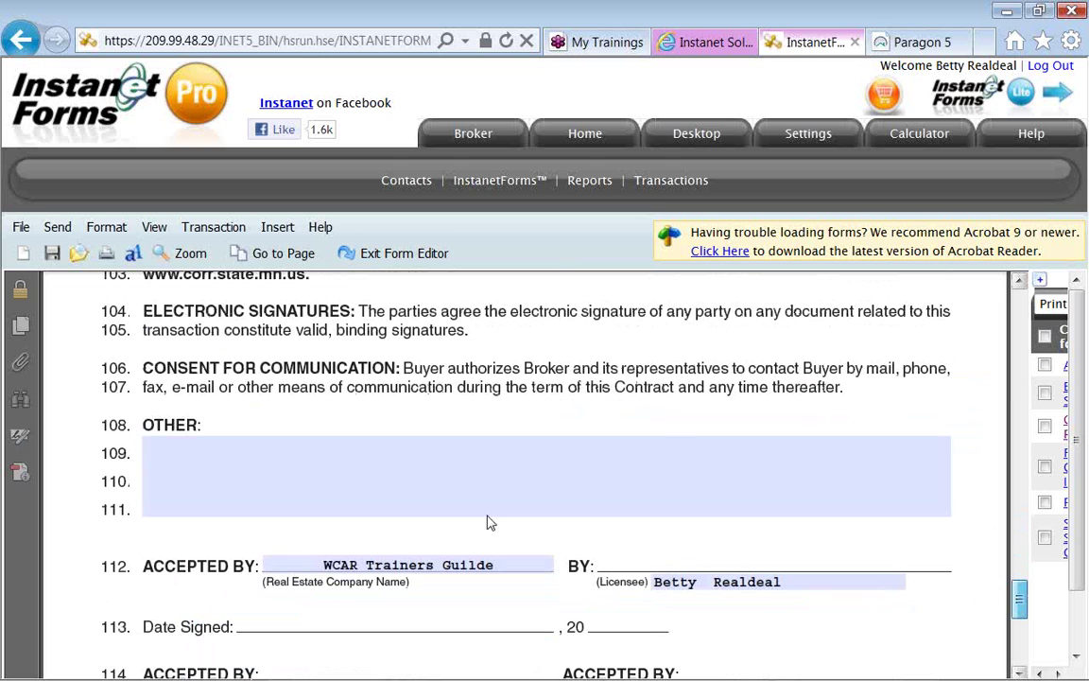
{"action": "left_click", "coordinate": [173, 461]}
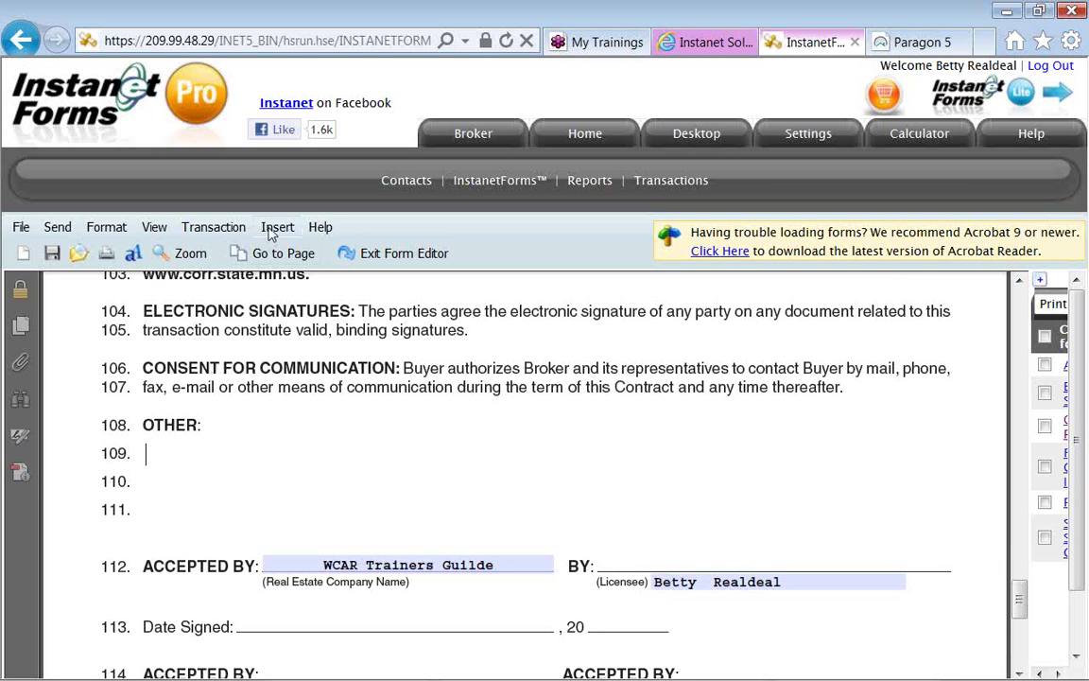
{"action": "left_click", "coordinate": [279, 253]}
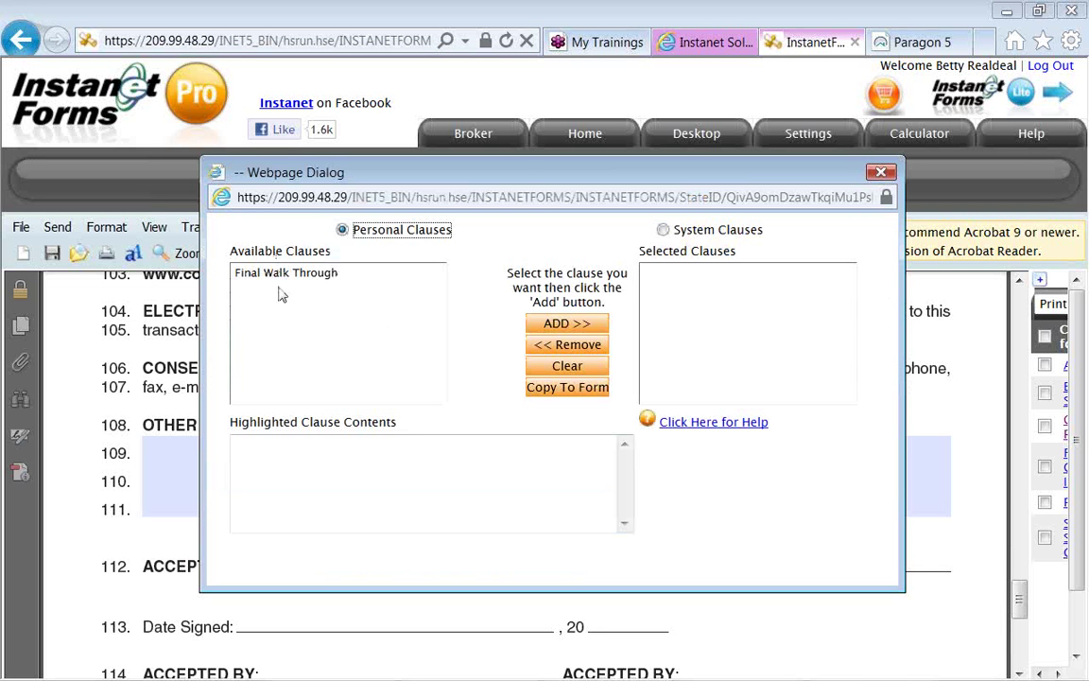
Copy the Final Walk Through clause into the OTHER terms, then exit the form editor.
{"action": "left_click", "coordinate": [281, 274]}
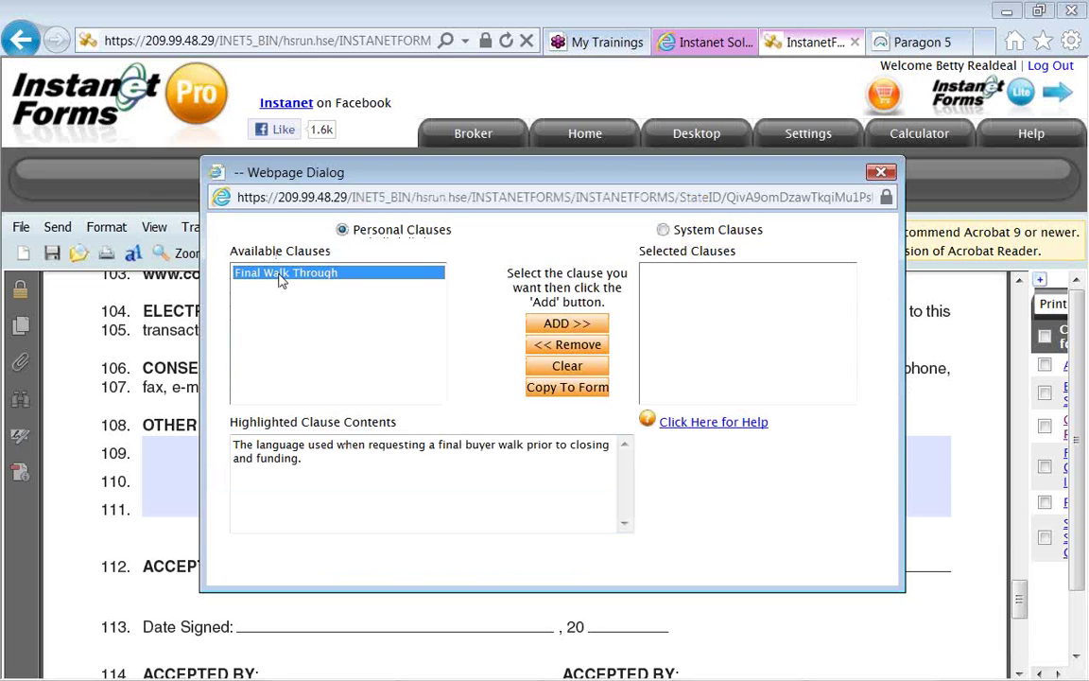
{"action": "left_click", "coordinate": [542, 326]}
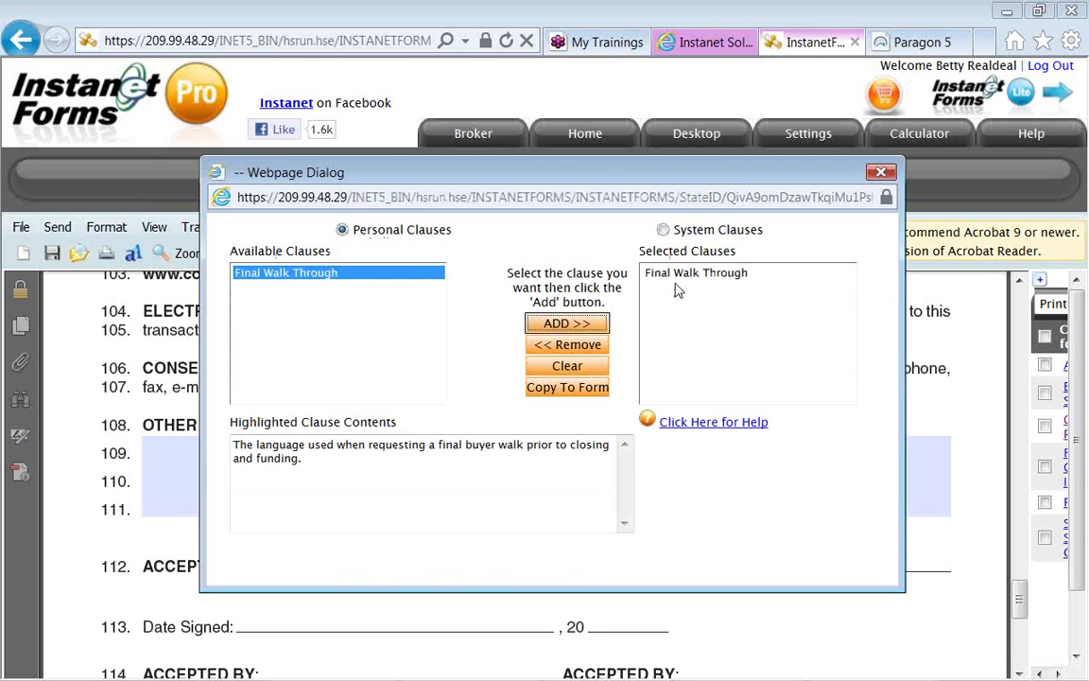
{"action": "left_click", "coordinate": [595, 388]}
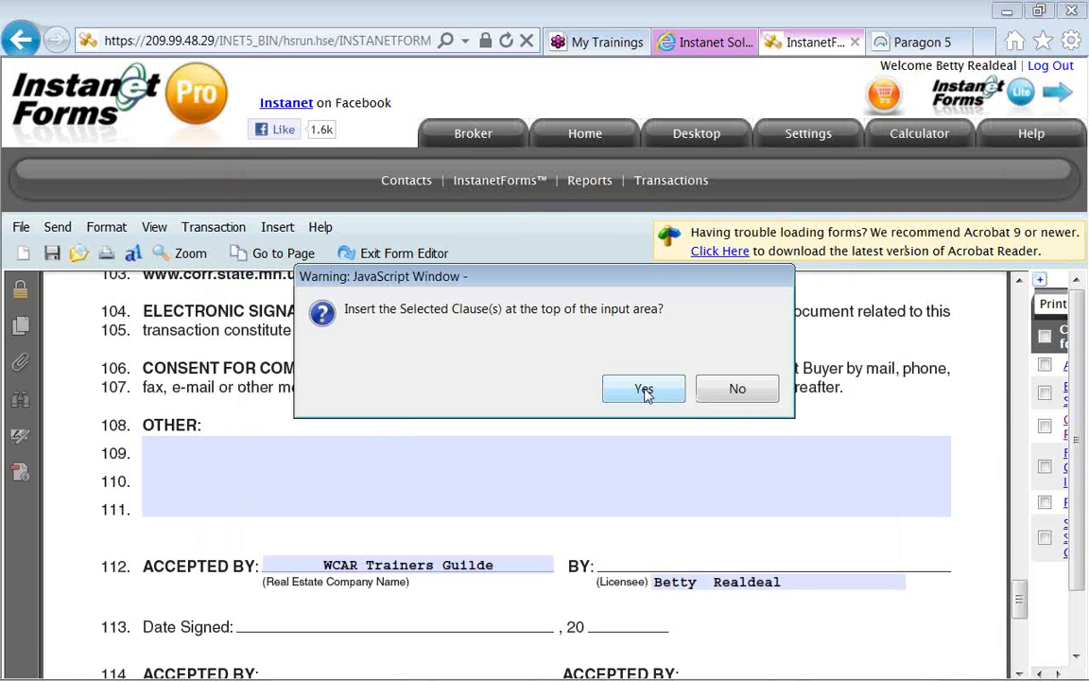
{"action": "left_click", "coordinate": [645, 389]}
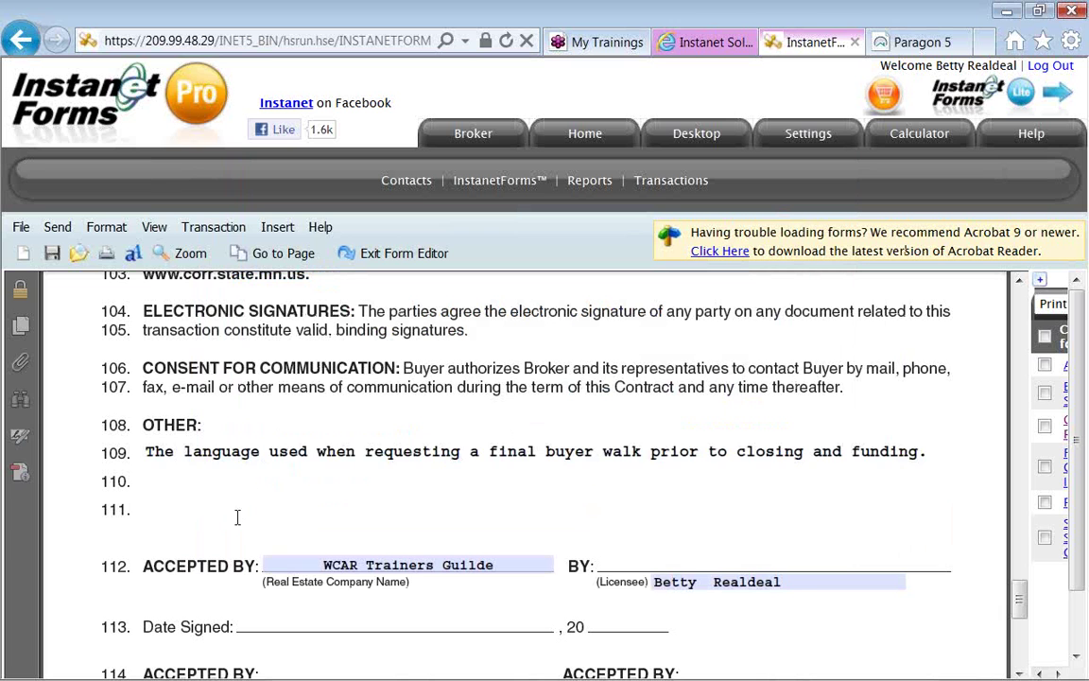
{"action": "left_click", "coordinate": [228, 535]}
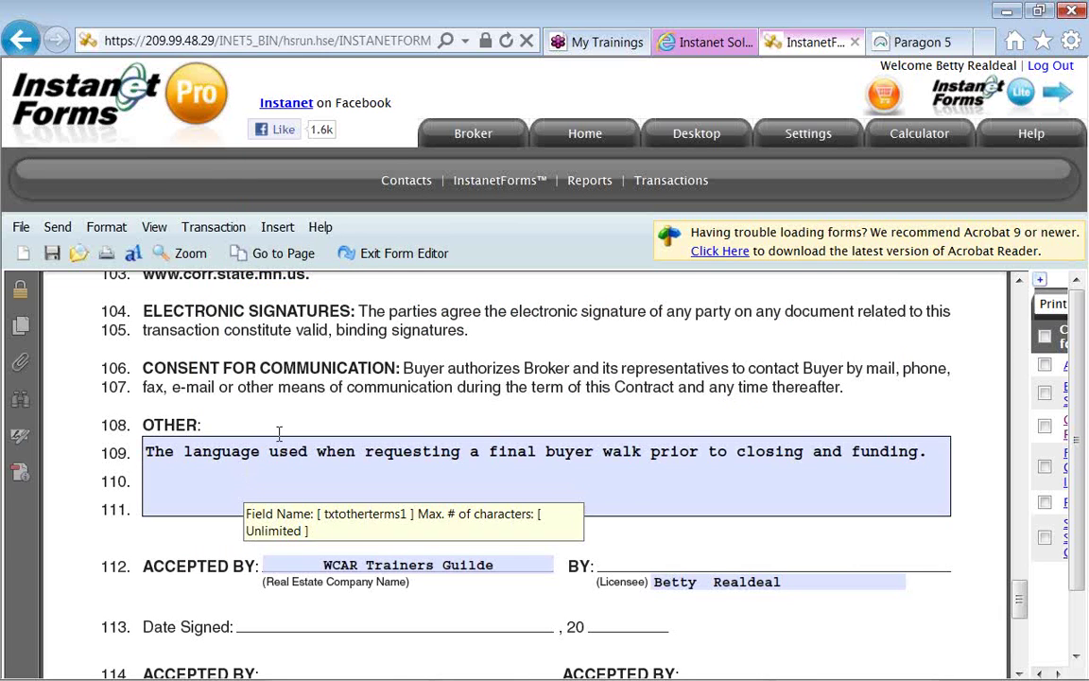
{"action": "left_click", "coordinate": [392, 253]}
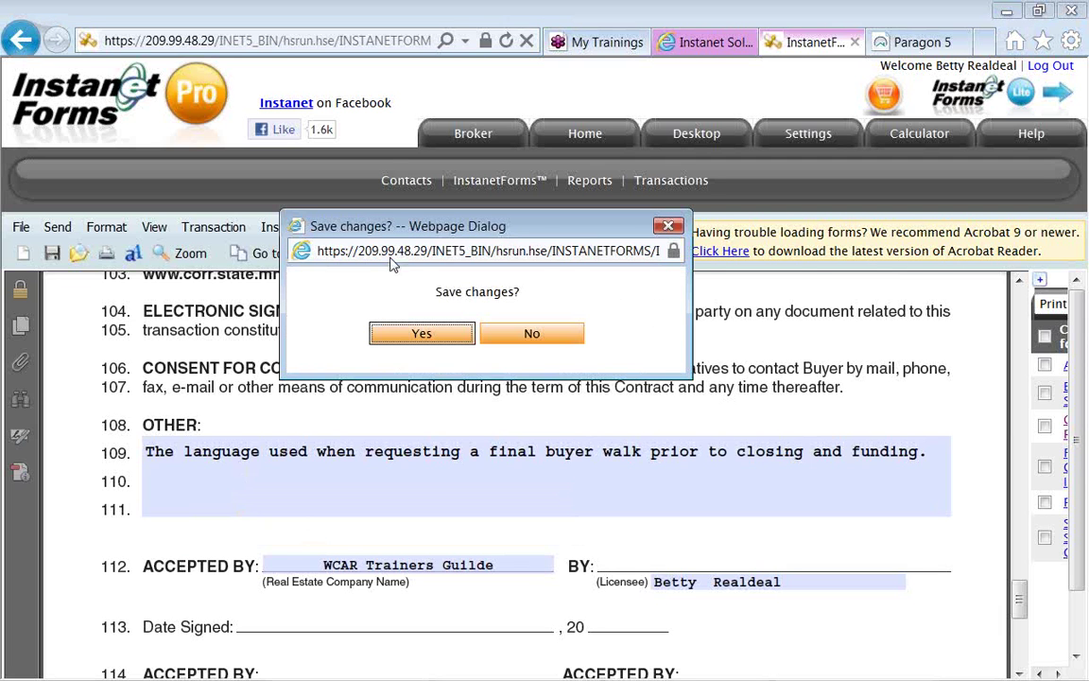
Save the contract changes and review the transaction's six forms, dismissing the actions list.
{"action": "left_click", "coordinate": [413, 333]}
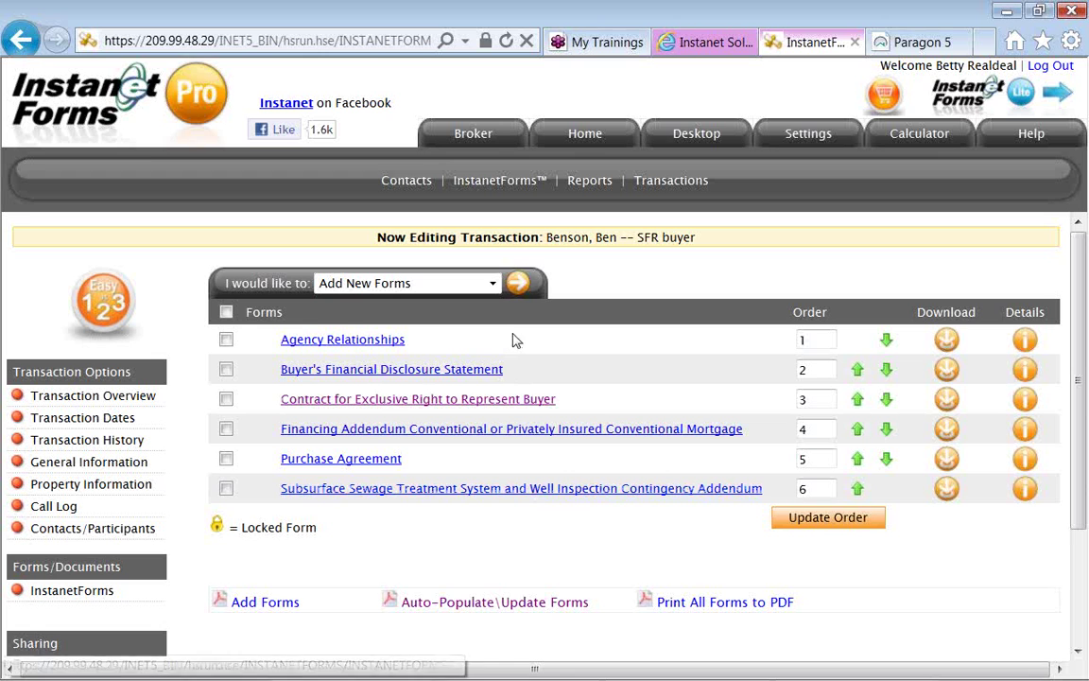
{"action": "left_click", "coordinate": [492, 284]}
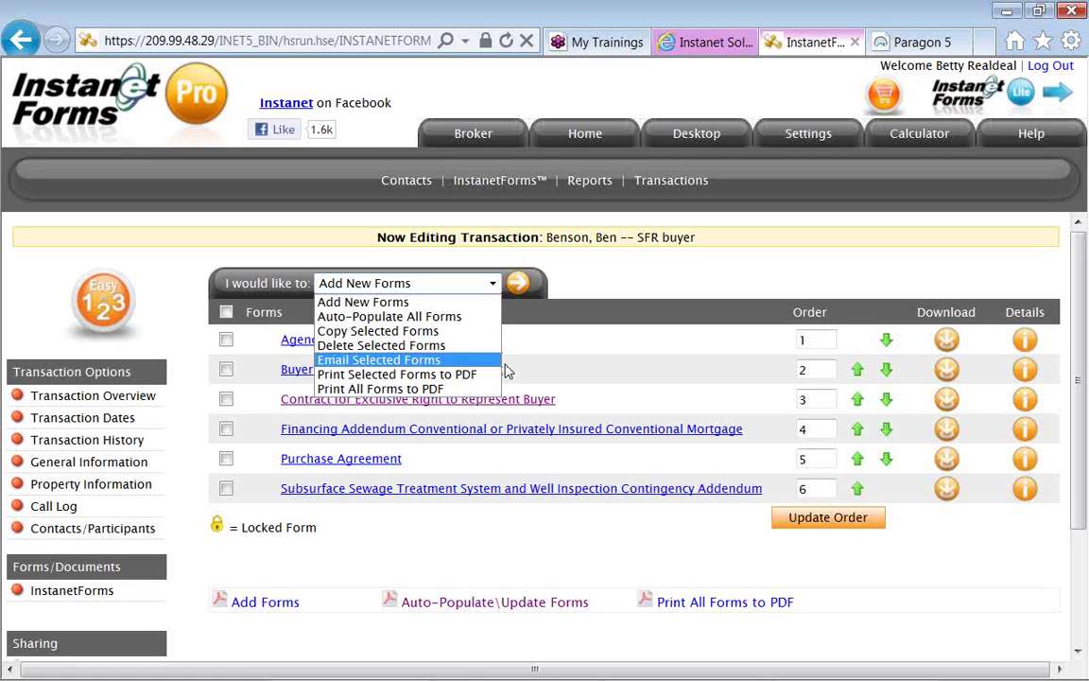
{"action": "left_click", "coordinate": [372, 546]}
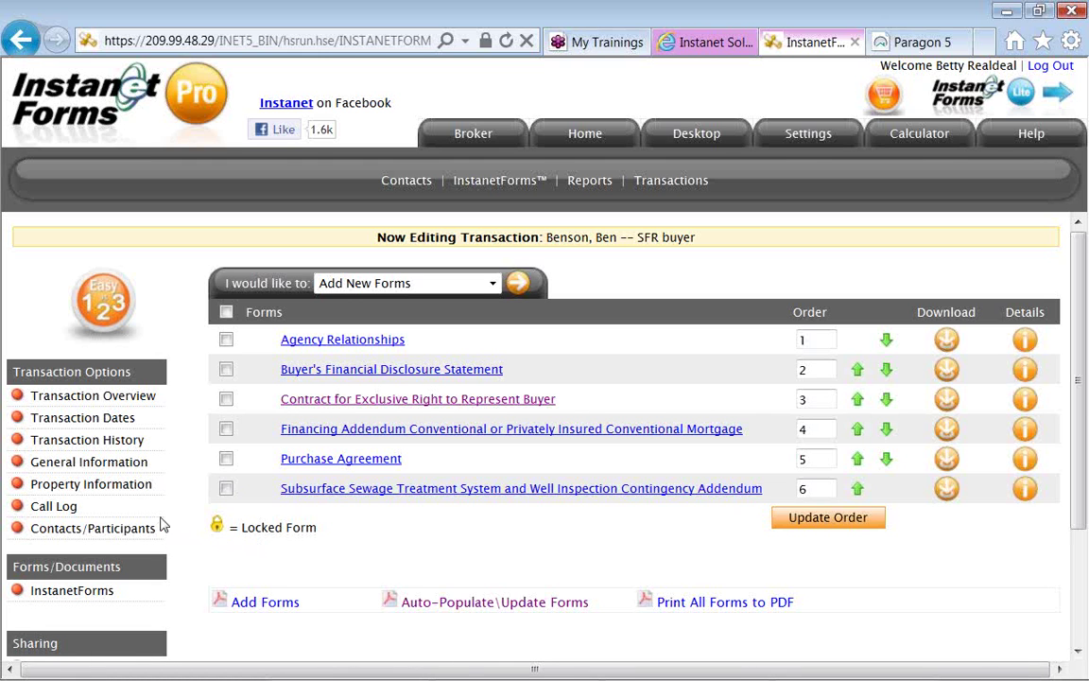
Open the buyer transaction's overview and scroll to its contacts and attached forms panels.
{"action": "left_click", "coordinate": [148, 397]}
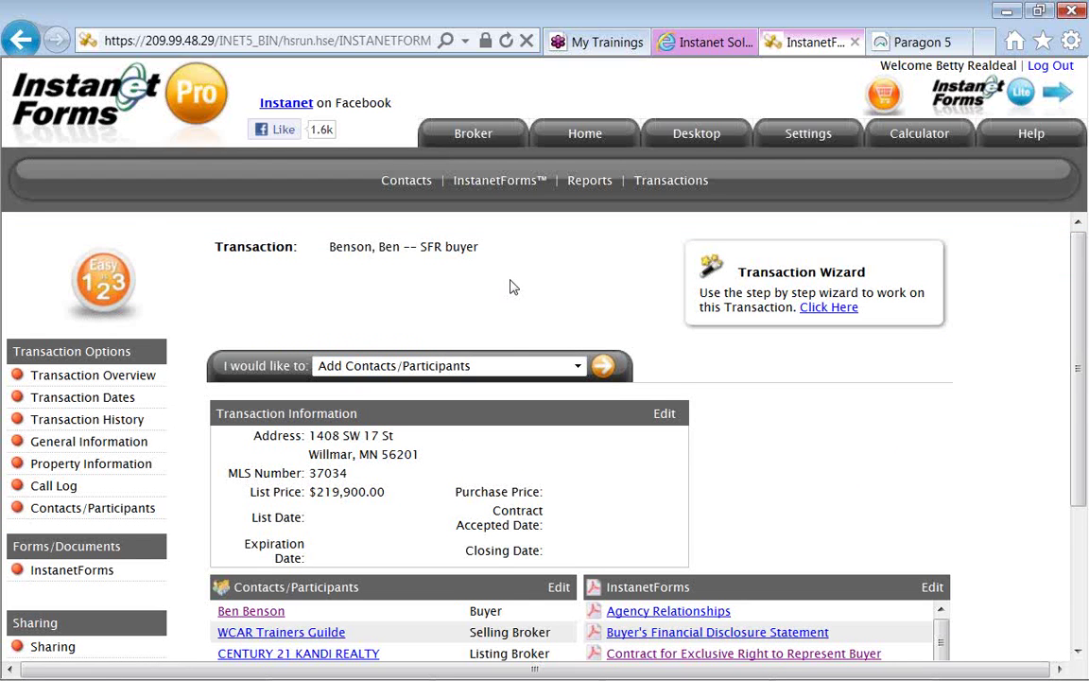
{"action": "scroll", "coordinate": [513, 287], "scroll_direction": "down", "scroll_amount": 1}
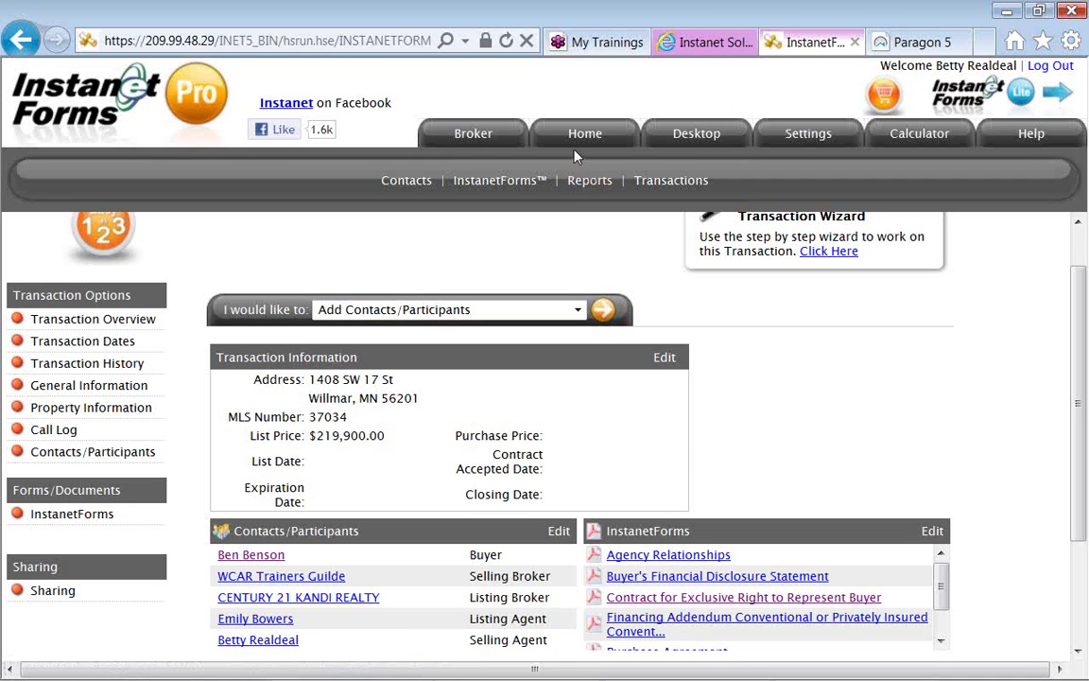
Switch to the 'audio -- broker tools' Notepad notes and highlight the tungle.me webinar link.
{"action": "key", "text": "alt+Tab"}
{"action": "key", "text": "alt+Tab"}
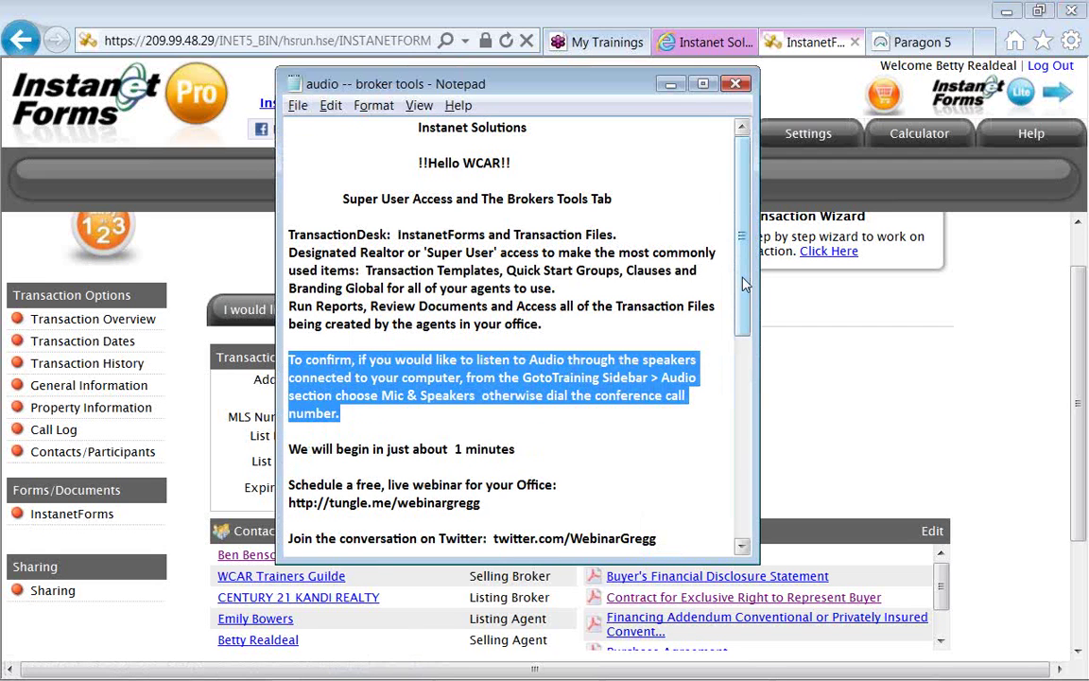
{"action": "left_click_drag", "start_coordinate": [744, 286], "coordinate": [744, 411]}
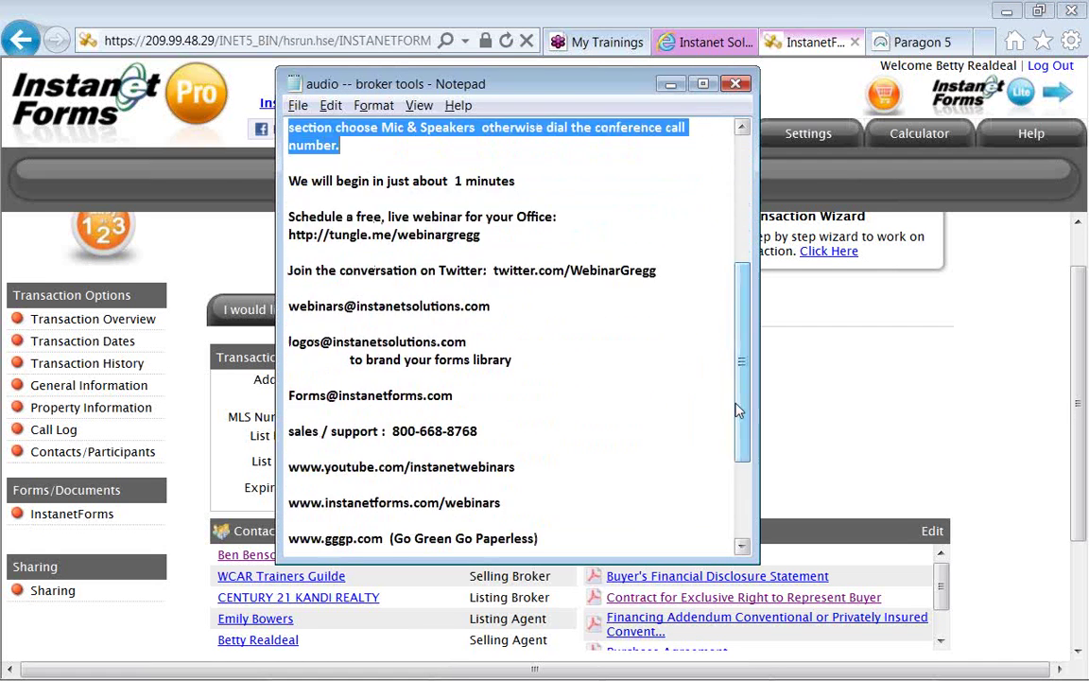
{"action": "left_click_drag", "start_coordinate": [486, 236], "coordinate": [293, 245]}
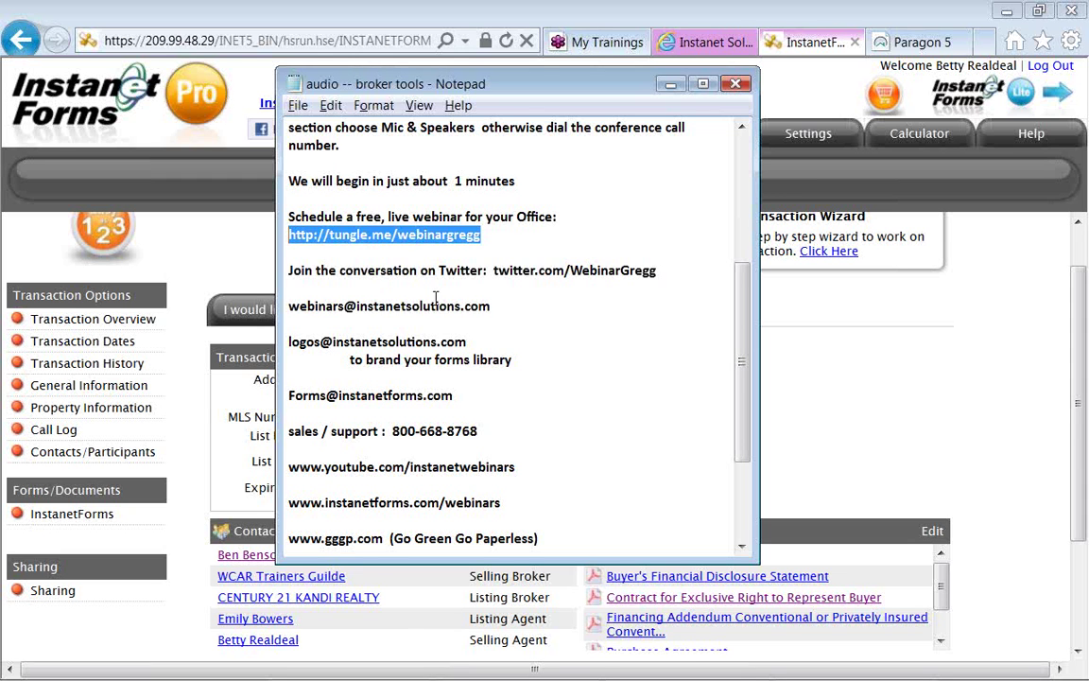
Highlight the Twitter address, then the forms-branding and forms e-mail addresses.
{"action": "left_click_drag", "start_coordinate": [492, 271], "coordinate": [656, 271]}
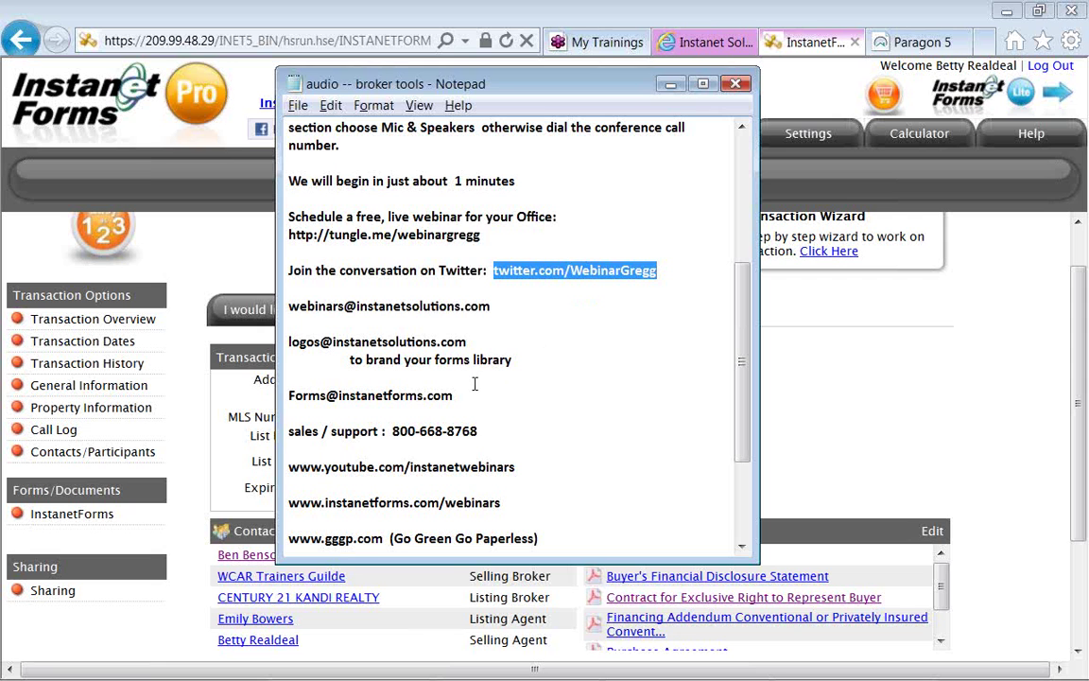
{"action": "double_click", "coordinate": [291, 342]}
{"action": "left_click_drag", "start_coordinate": [319, 342], "coordinate": [463, 342]}
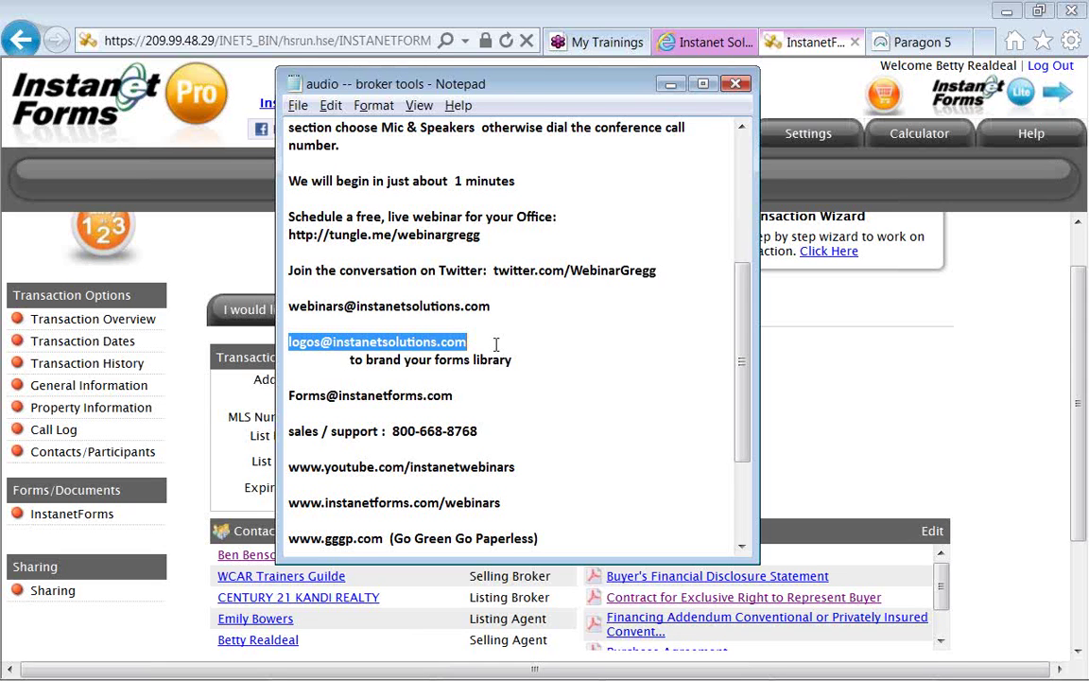
{"action": "left_click", "coordinate": [472, 395]}
{"action": "left_click_drag", "start_coordinate": [471, 395], "coordinate": [288, 399]}
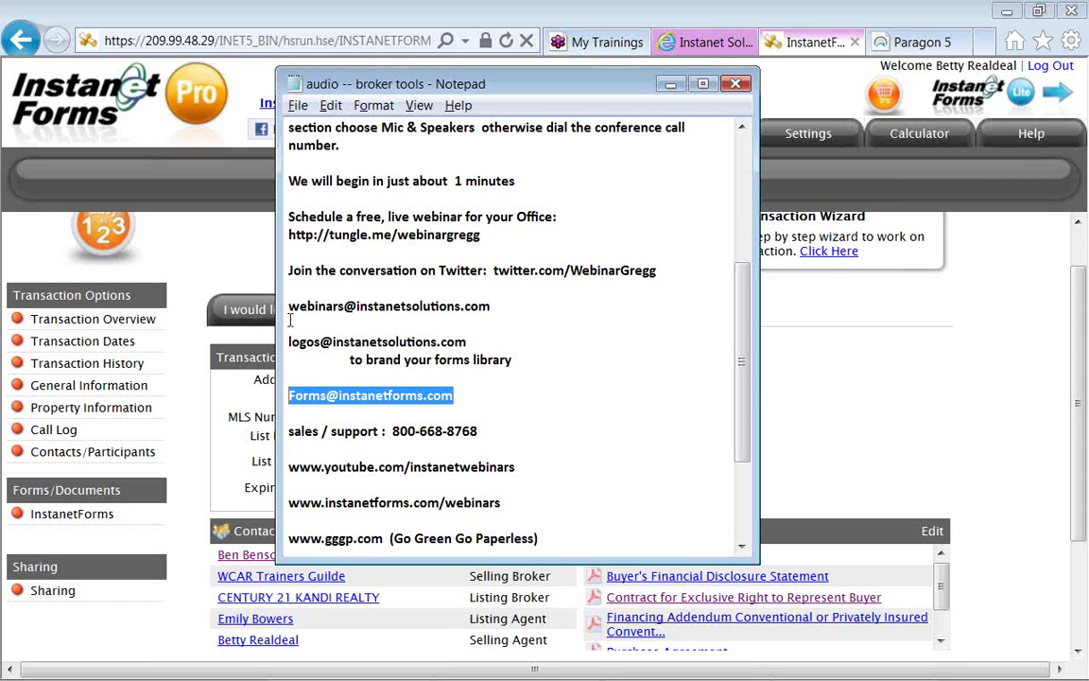
Highlight the webinars e-mail, sales/support phone line and YouTube webinars link, then switch to GoToTraining.
{"action": "left_click_drag", "start_coordinate": [287, 308], "coordinate": [488, 315]}
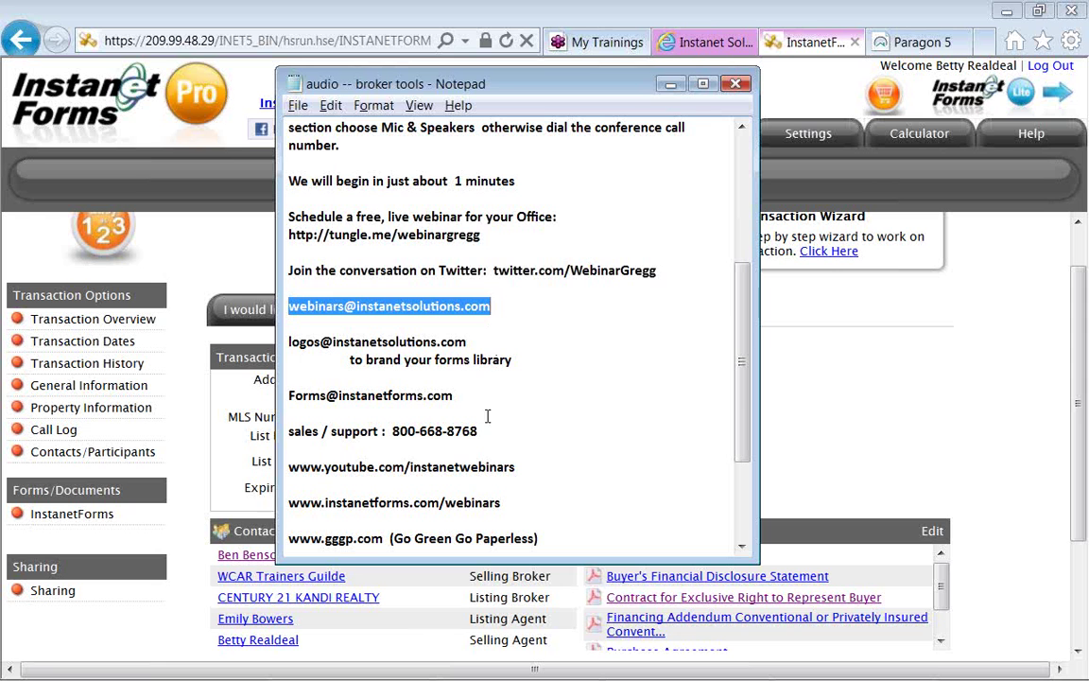
{"action": "left_click_drag", "start_coordinate": [483, 430], "coordinate": [288, 431]}
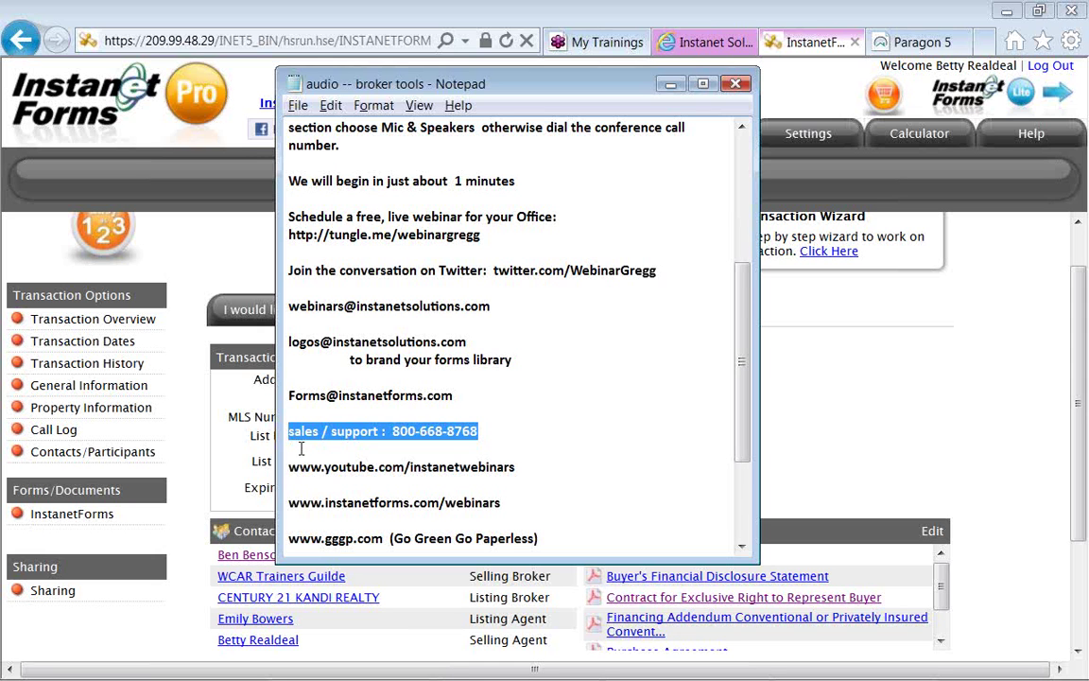
{"action": "left_click", "coordinate": [289, 466]}
{"action": "left_click_drag", "start_coordinate": [323, 469], "coordinate": [529, 468]}
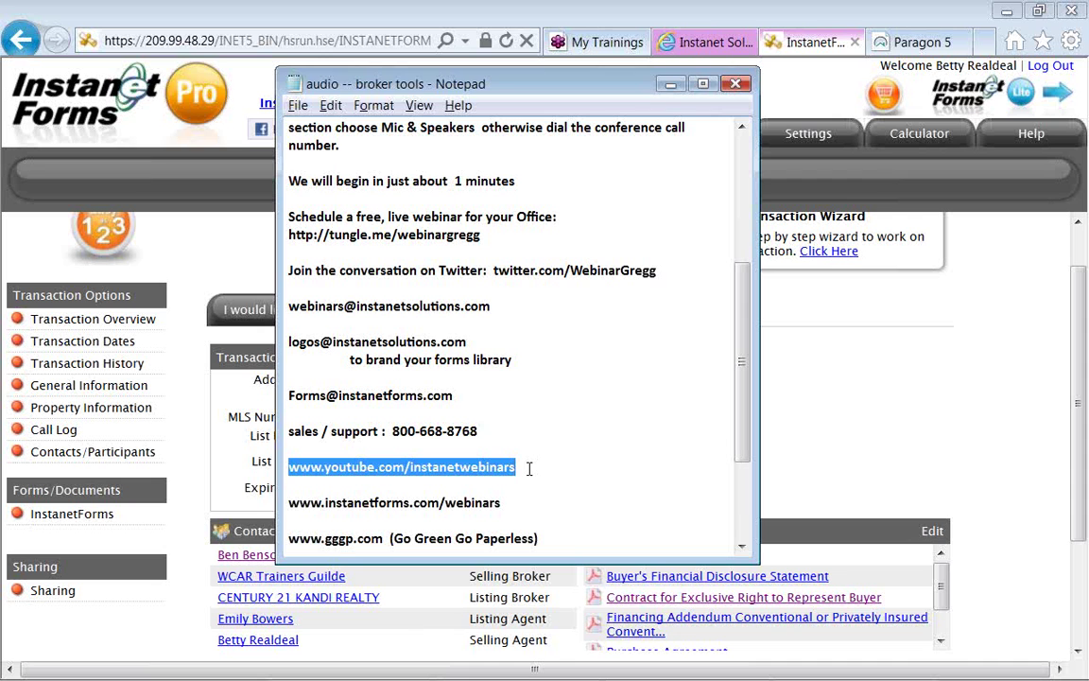
{"action": "key", "text": "alt+Tab"}
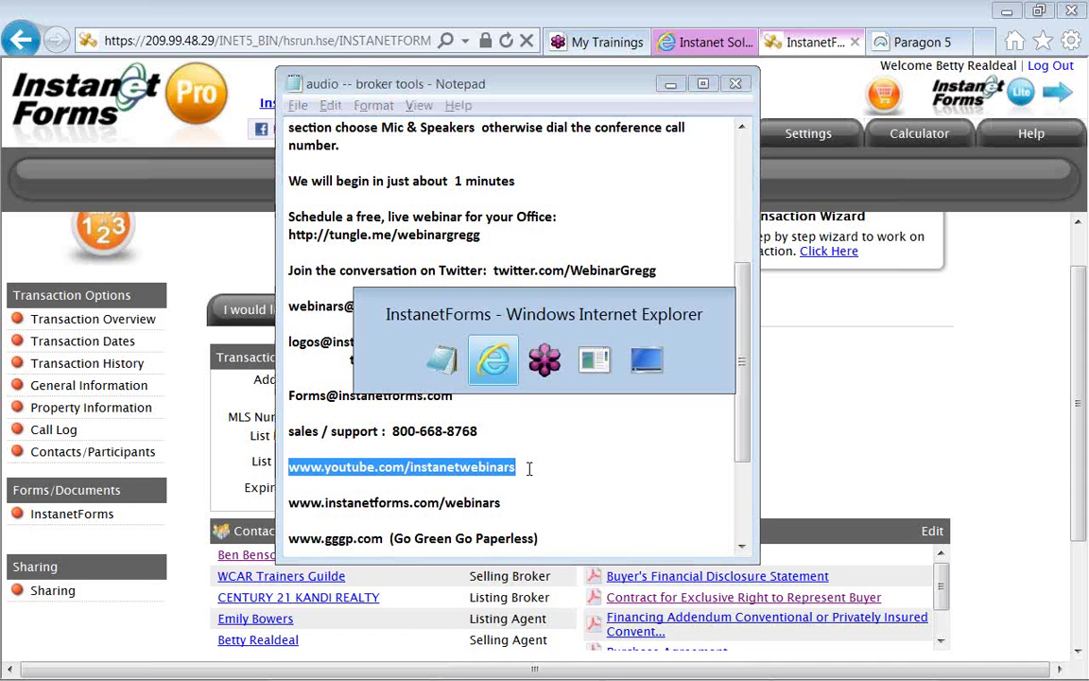
{"action": "key", "text": "alt+Tab"}
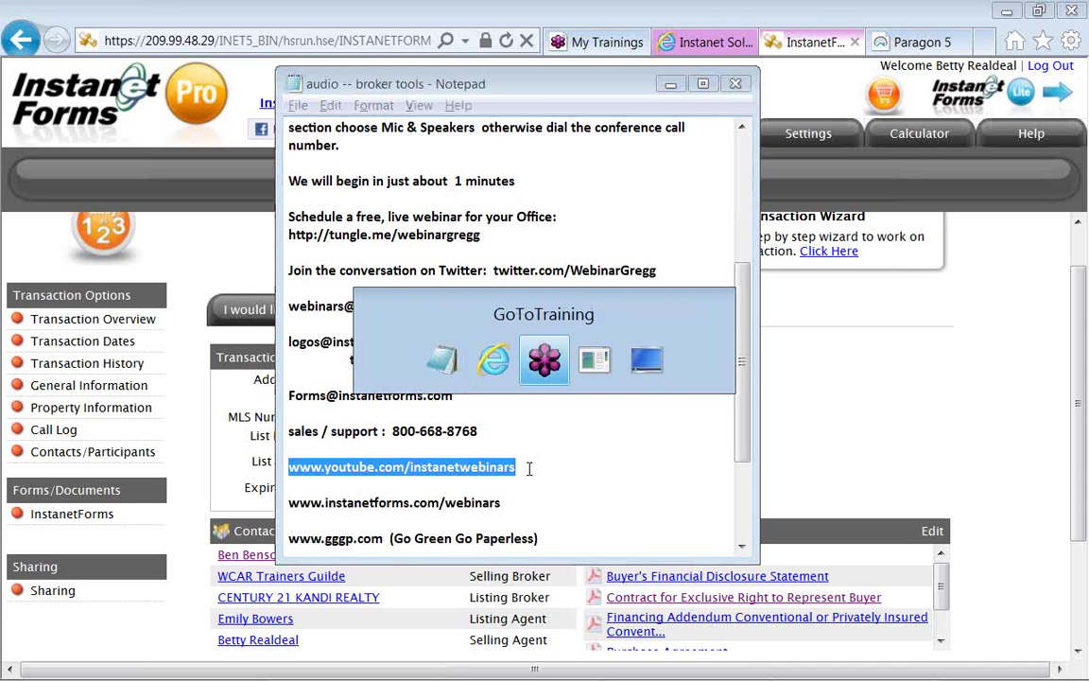